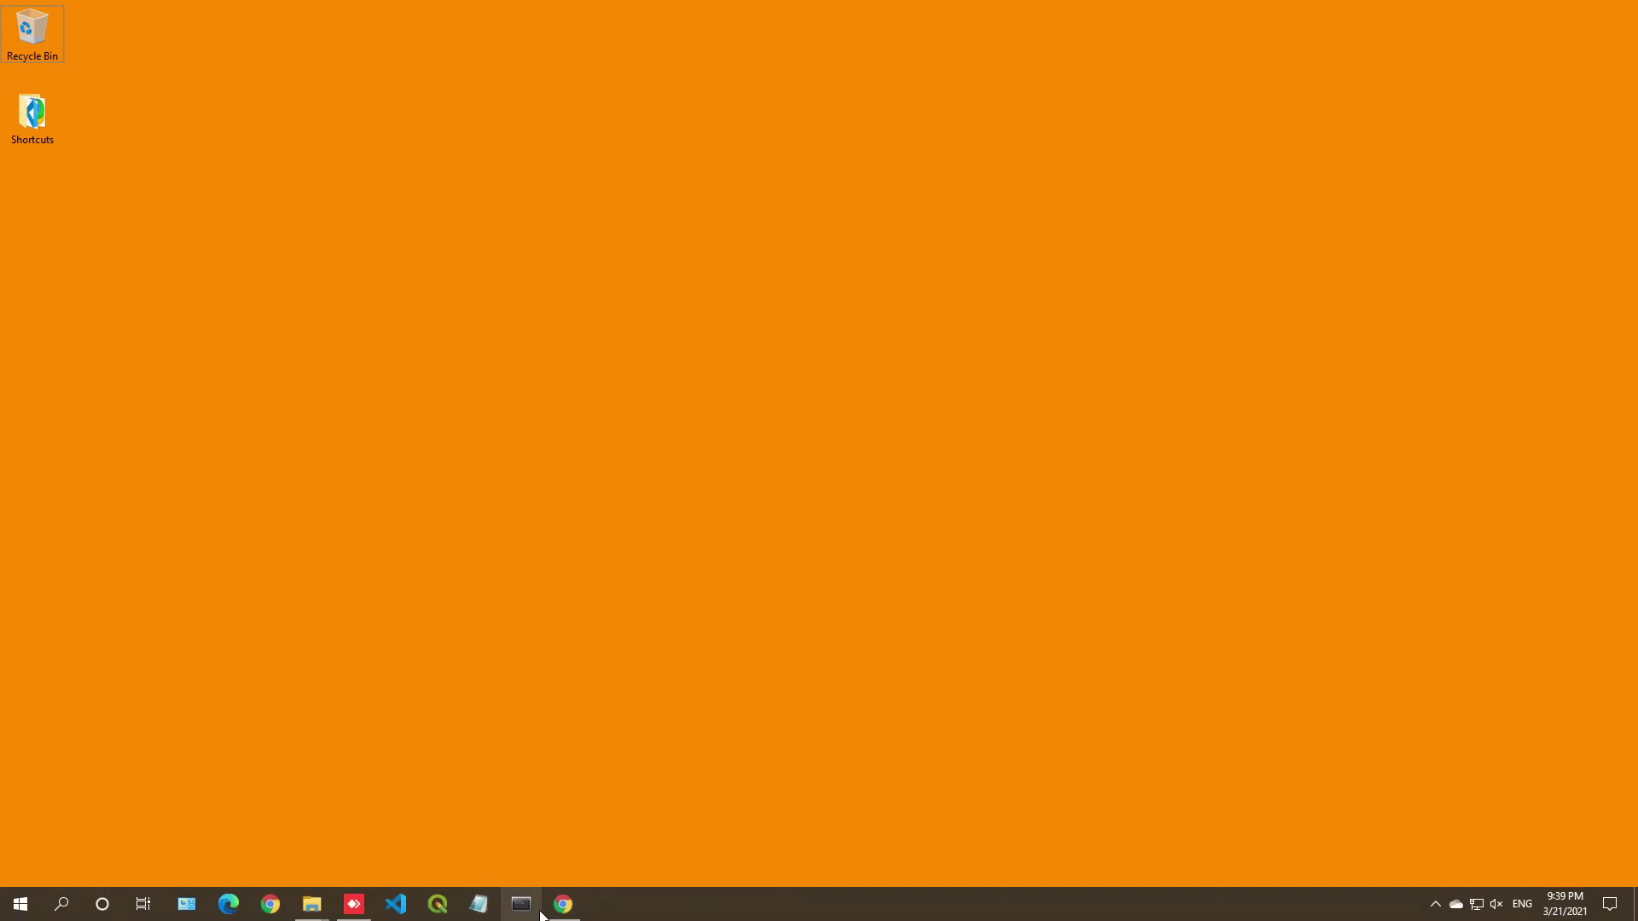
Switch to Chrome, open the QGIS website's download page, and read the note about the latest Windows standalone installers
click(563, 906)
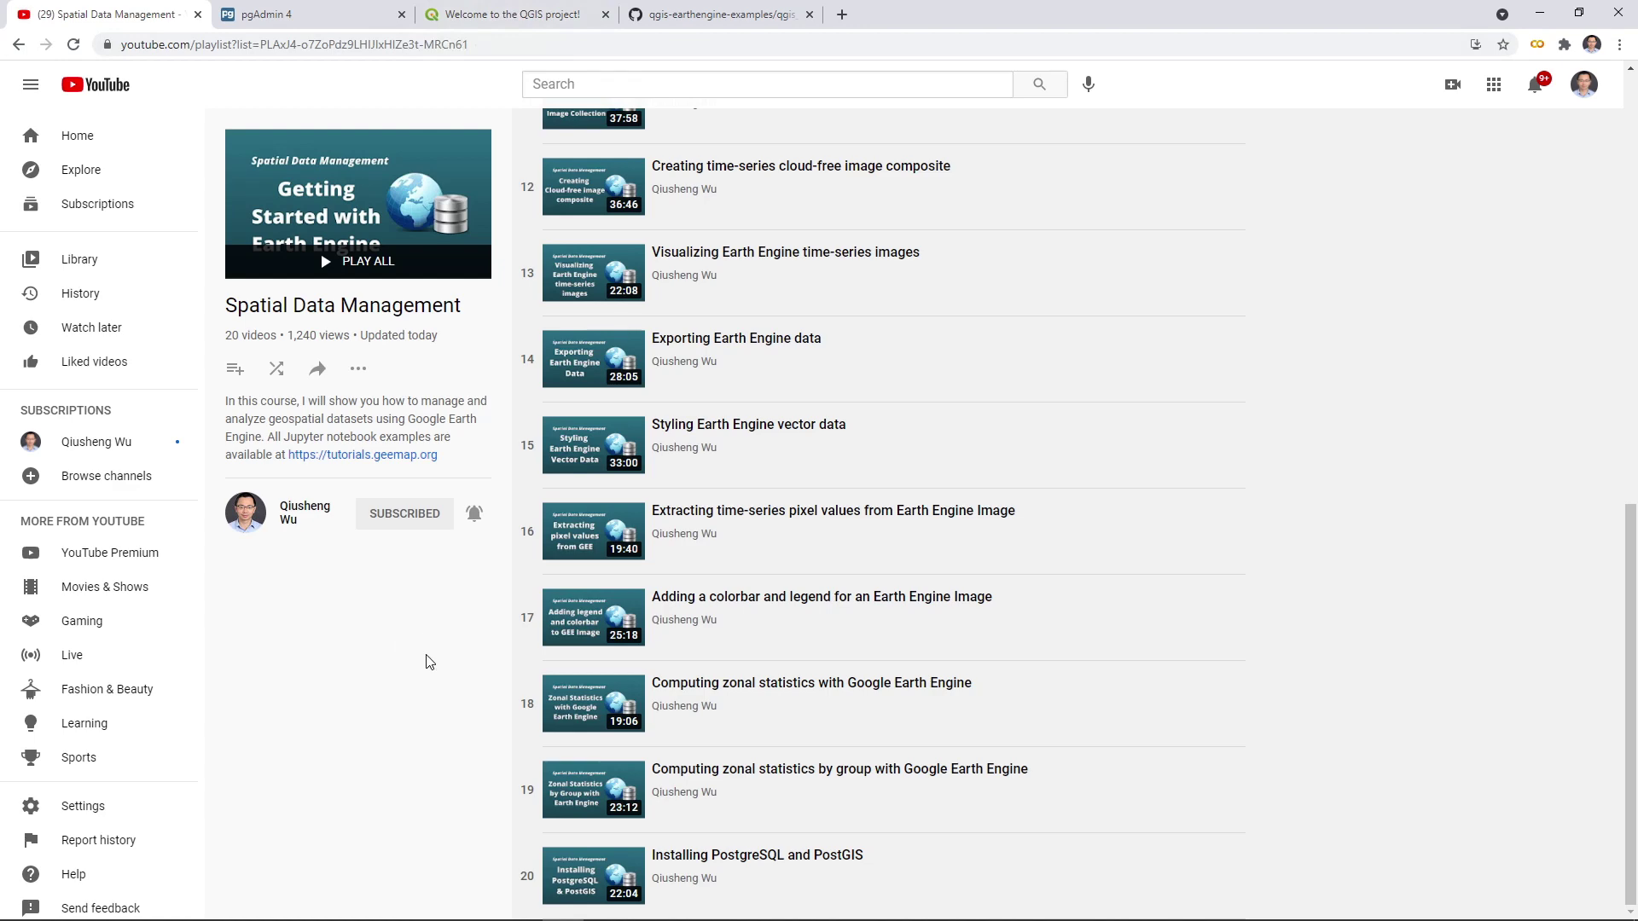
click(494, 15)
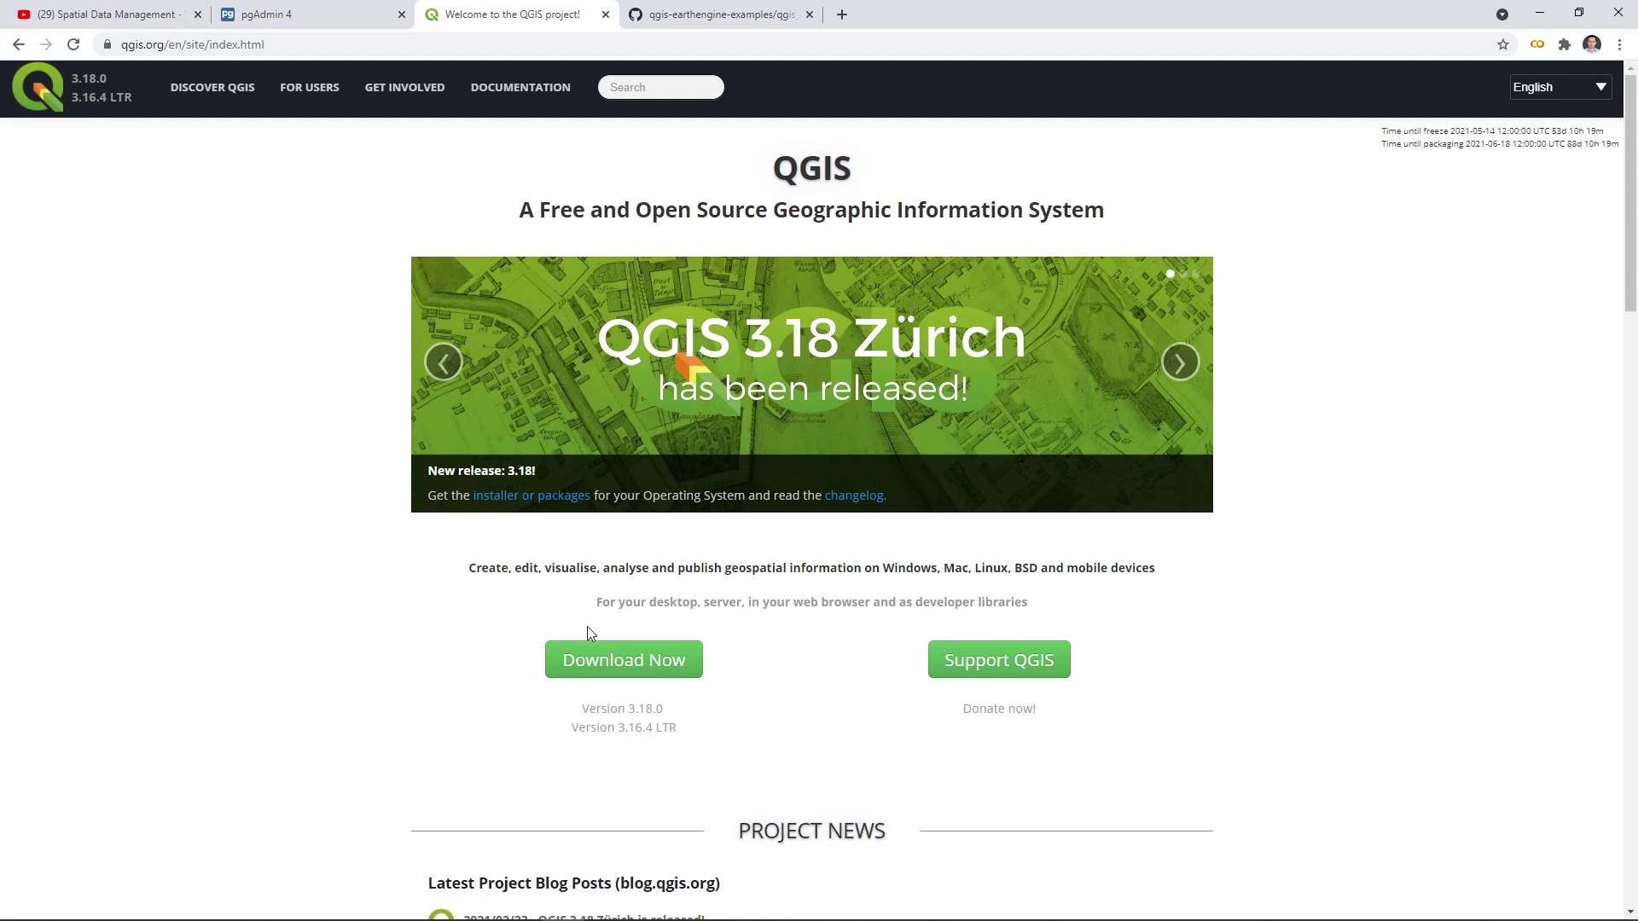
click(625, 670)
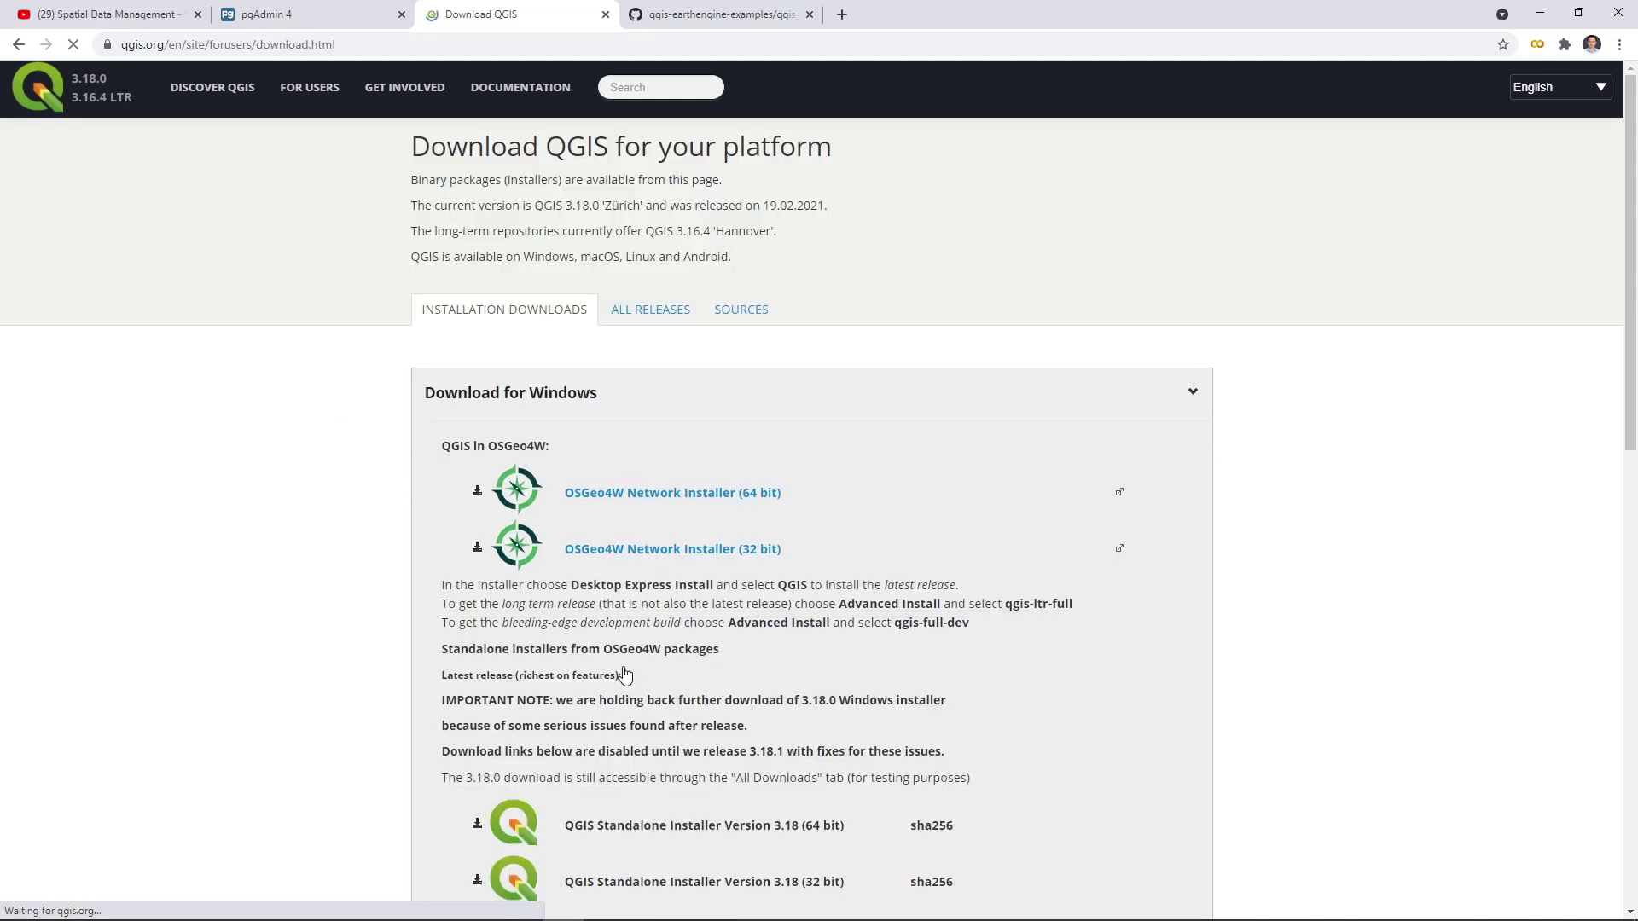
scroll(626, 674, down, 5)
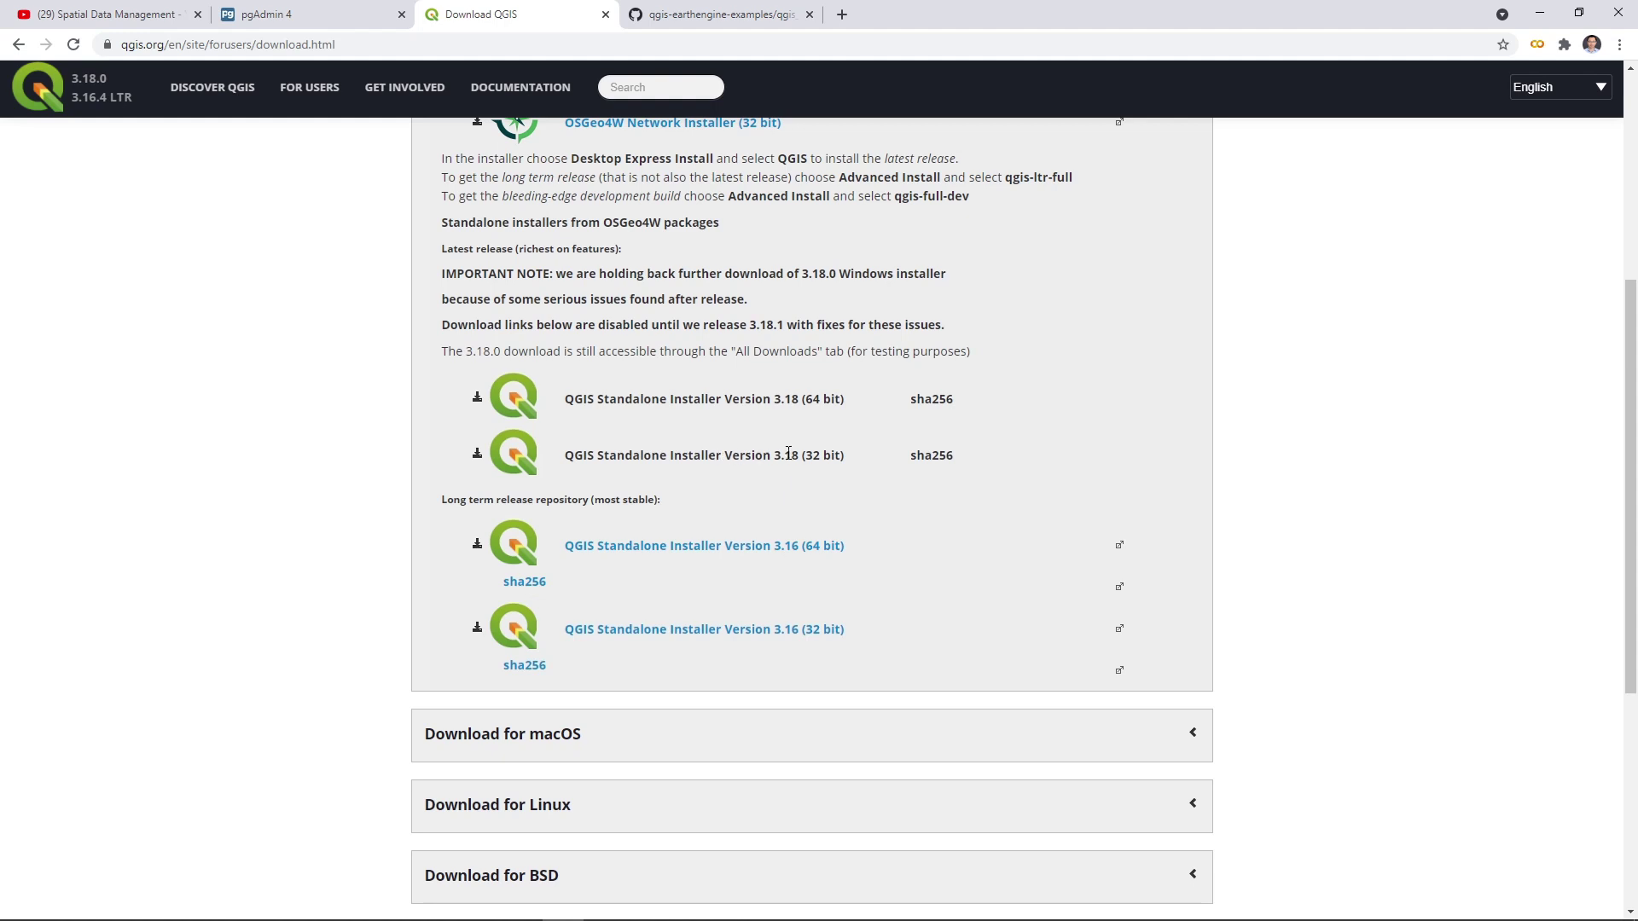
drag(771, 452, 794, 454)
drag(445, 273, 943, 325)
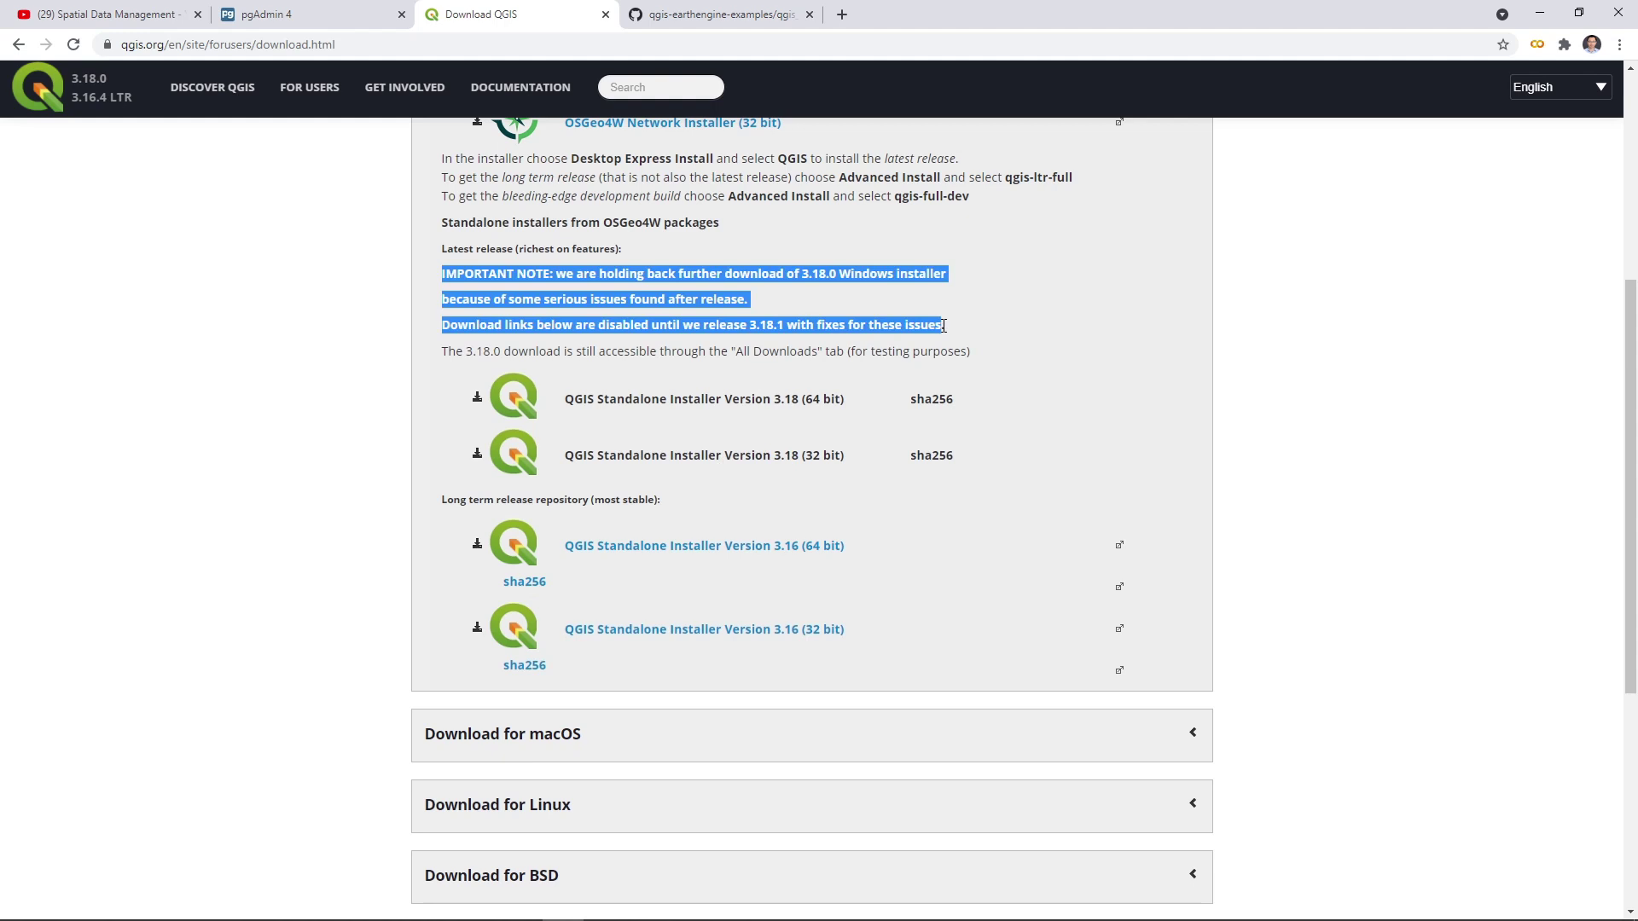
click(655, 283)
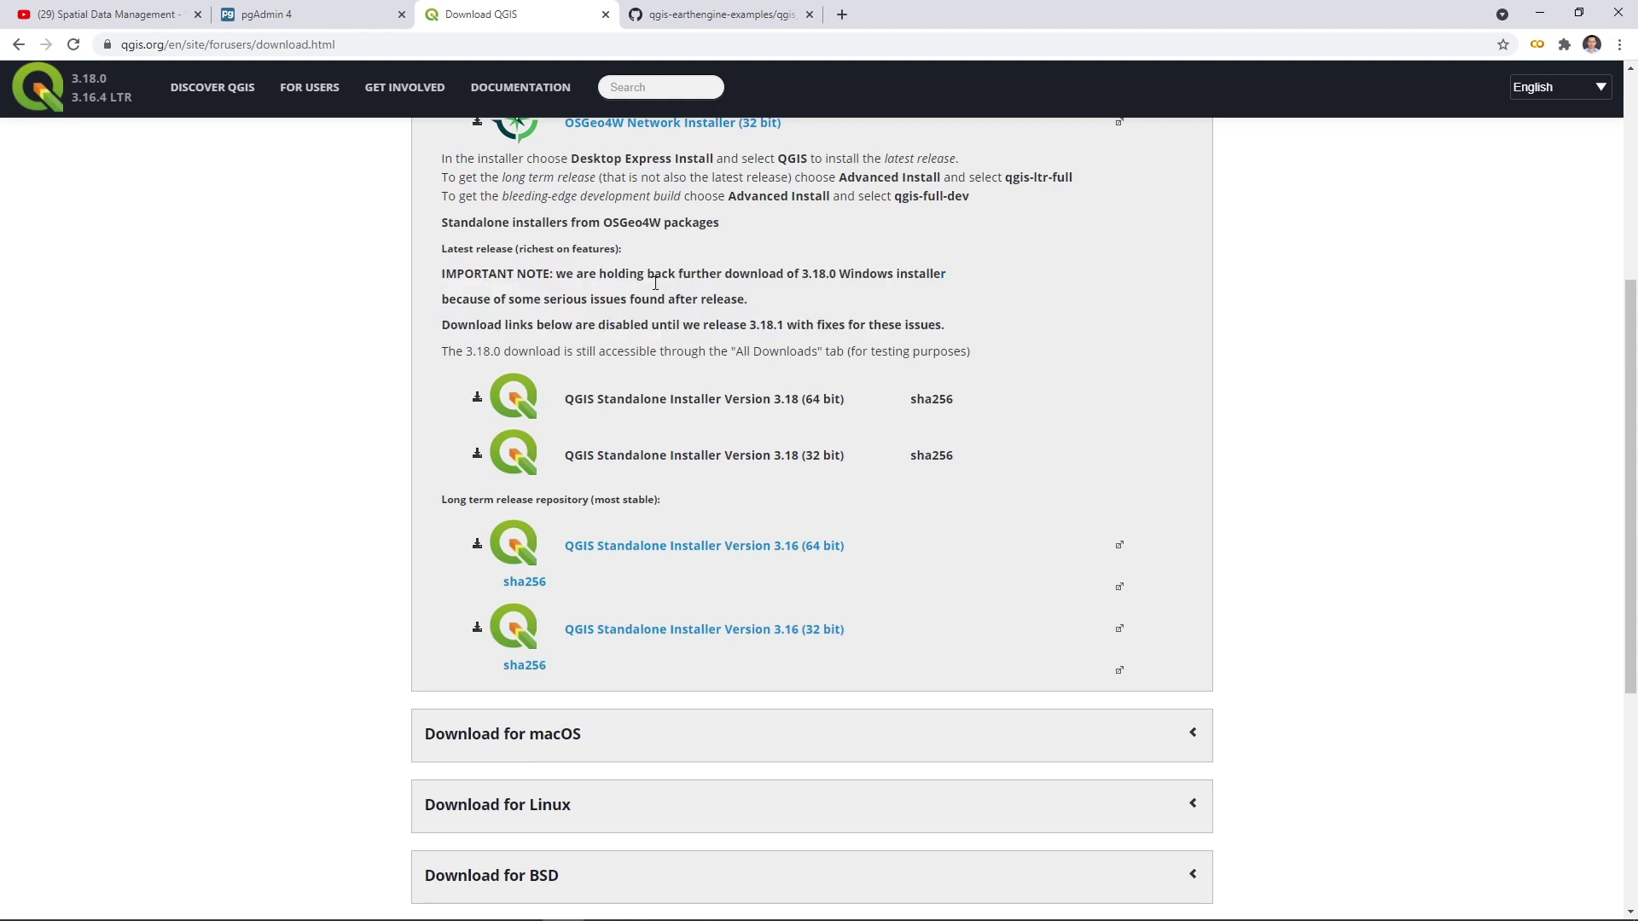
Try to download the QGIS Standalone Installer Version 3.16 (64 bit), then cancel saving it
click(696, 552)
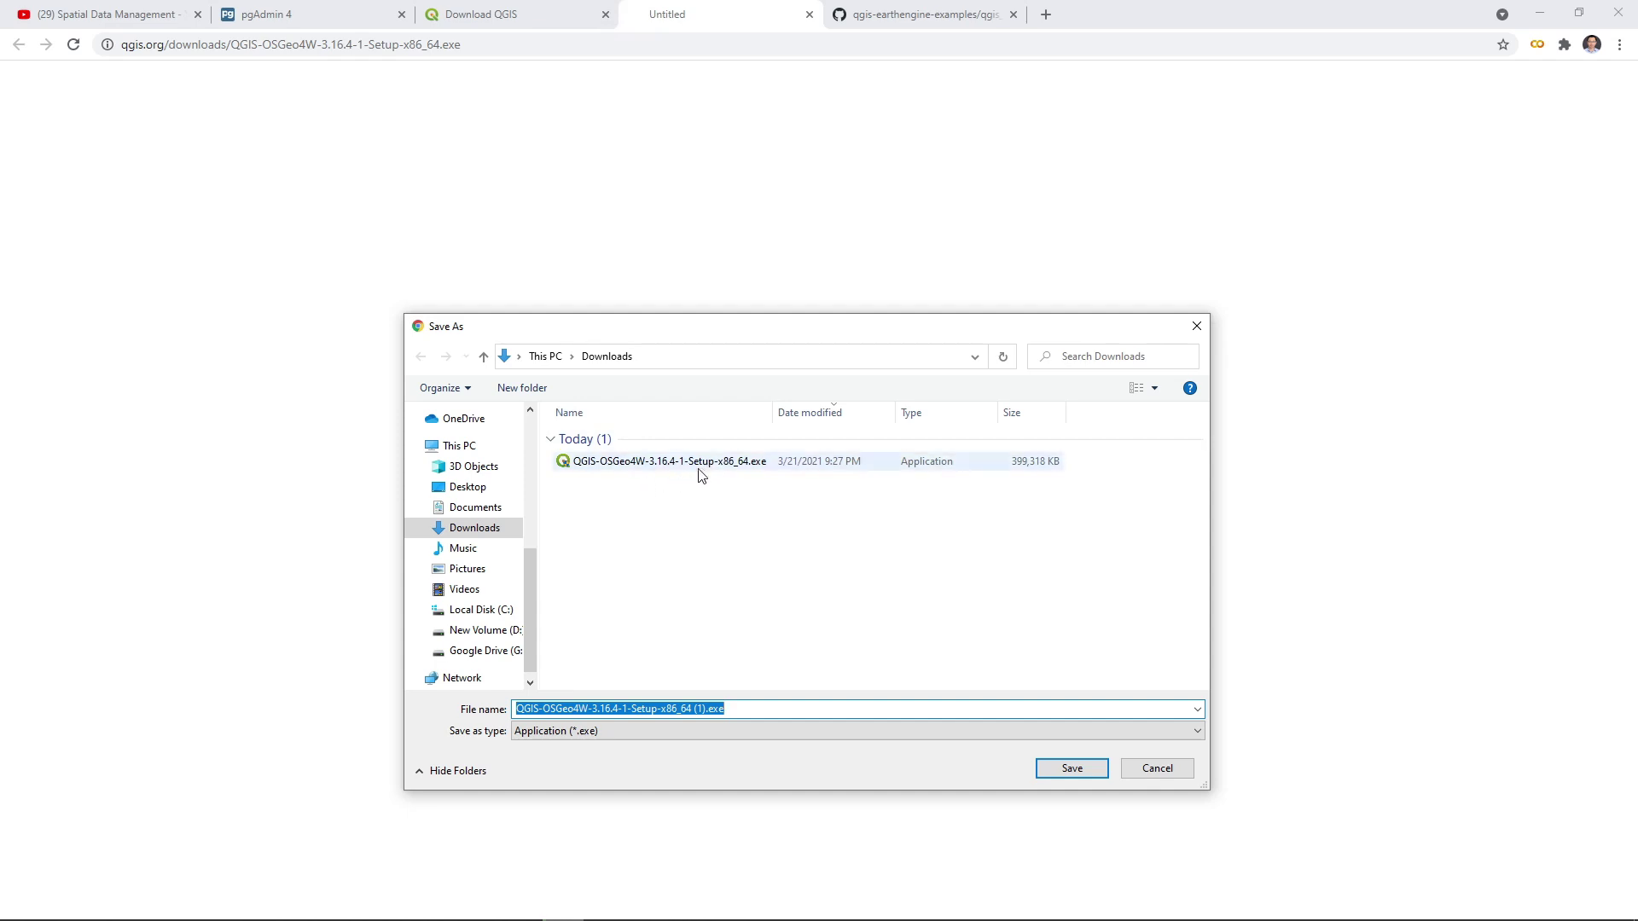
click(1164, 773)
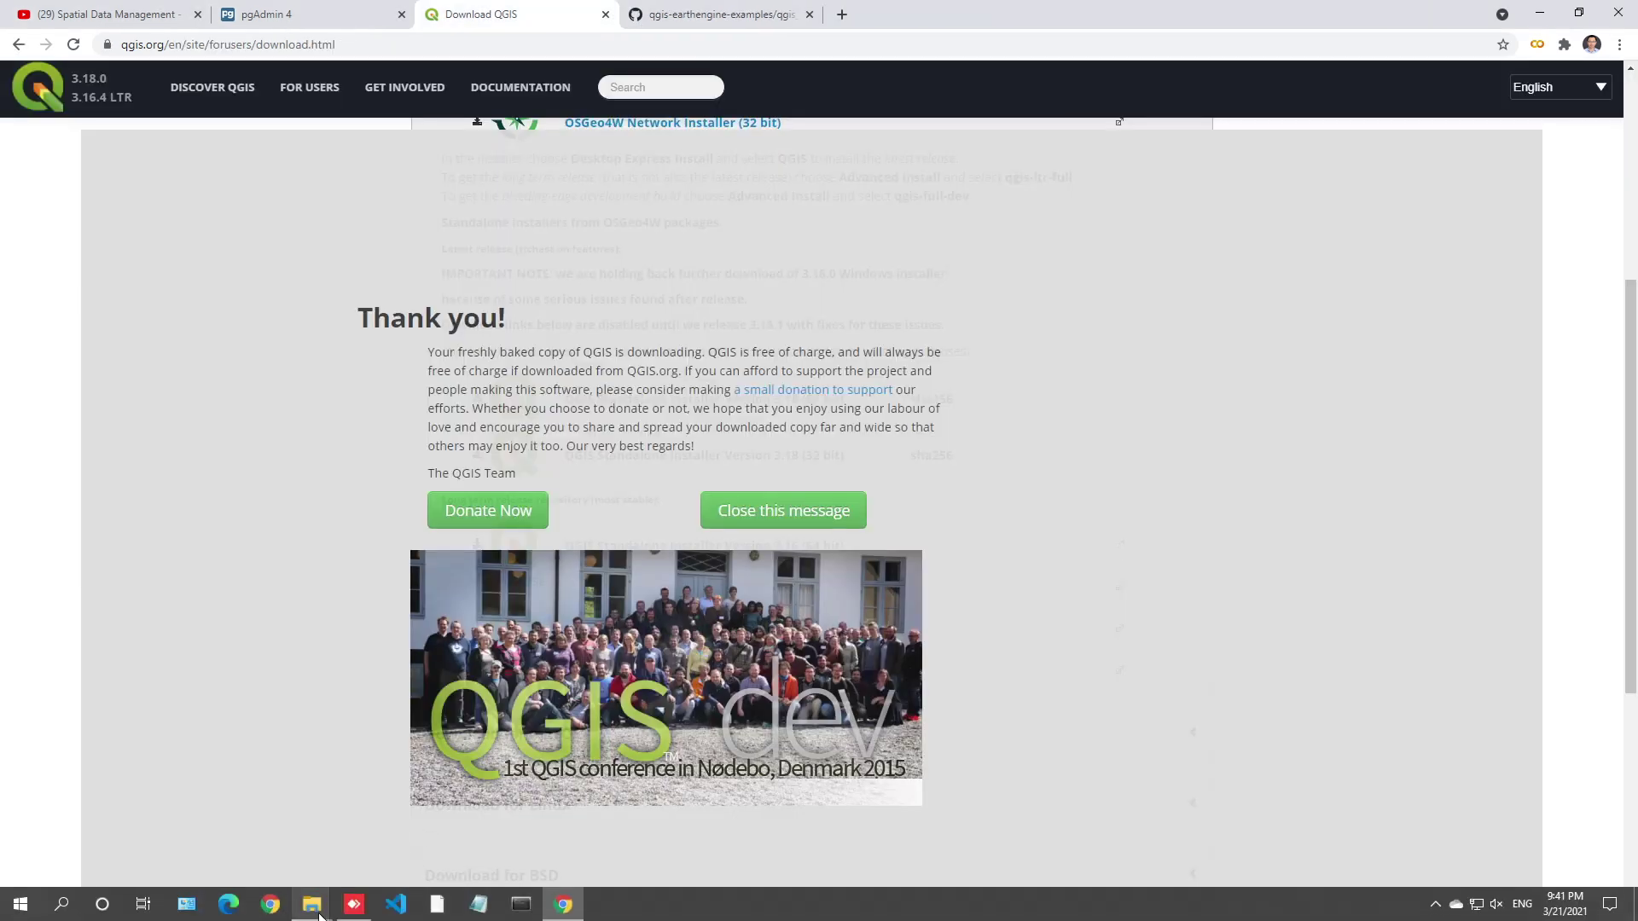
Run QGIS-OSGeo4W-3.16.4-1-Setup-x86_64.exe from the Downloads folder and minimize the other windows so only the setup wizard remains
mouse_move(311, 904)
click(367, 840)
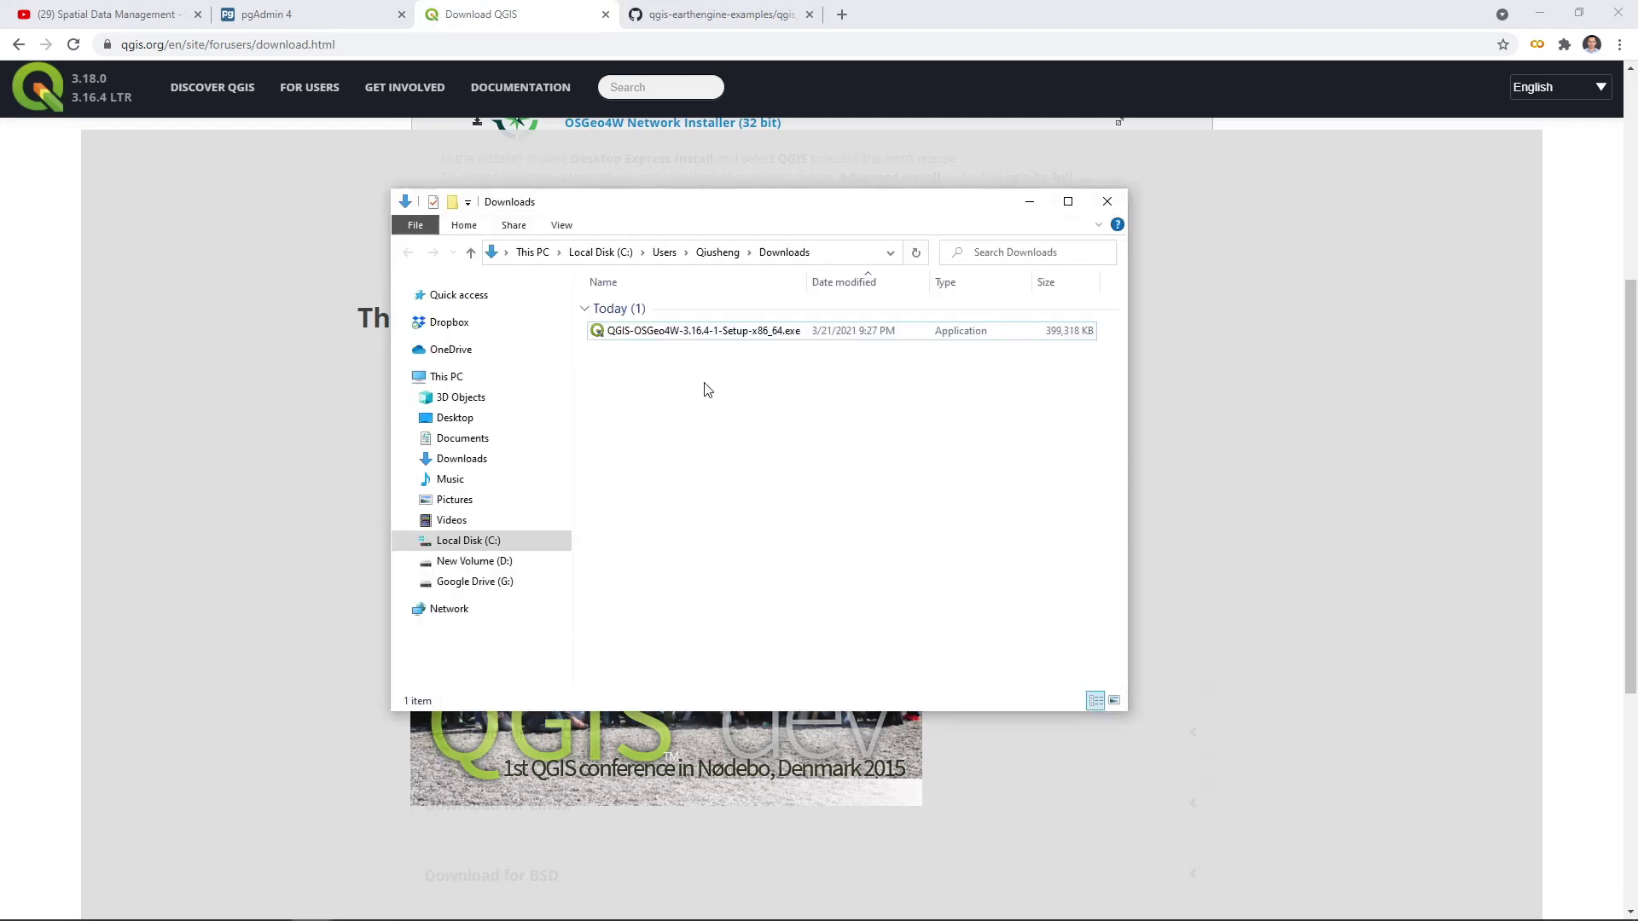
double_click(682, 339)
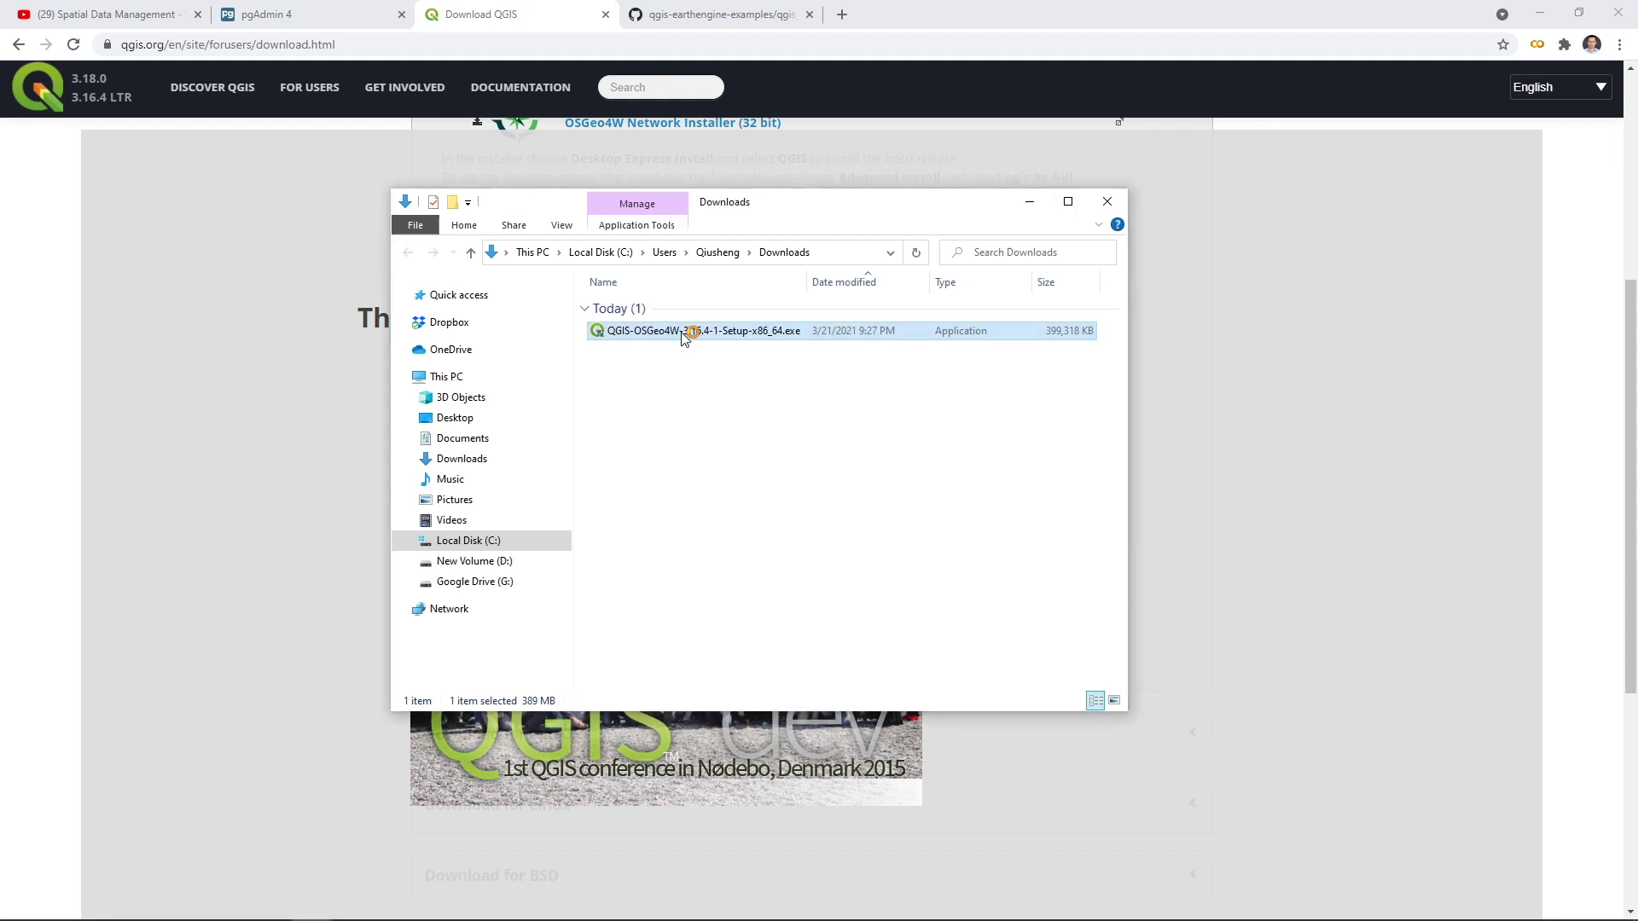
drag(896, 204, 858, 249)
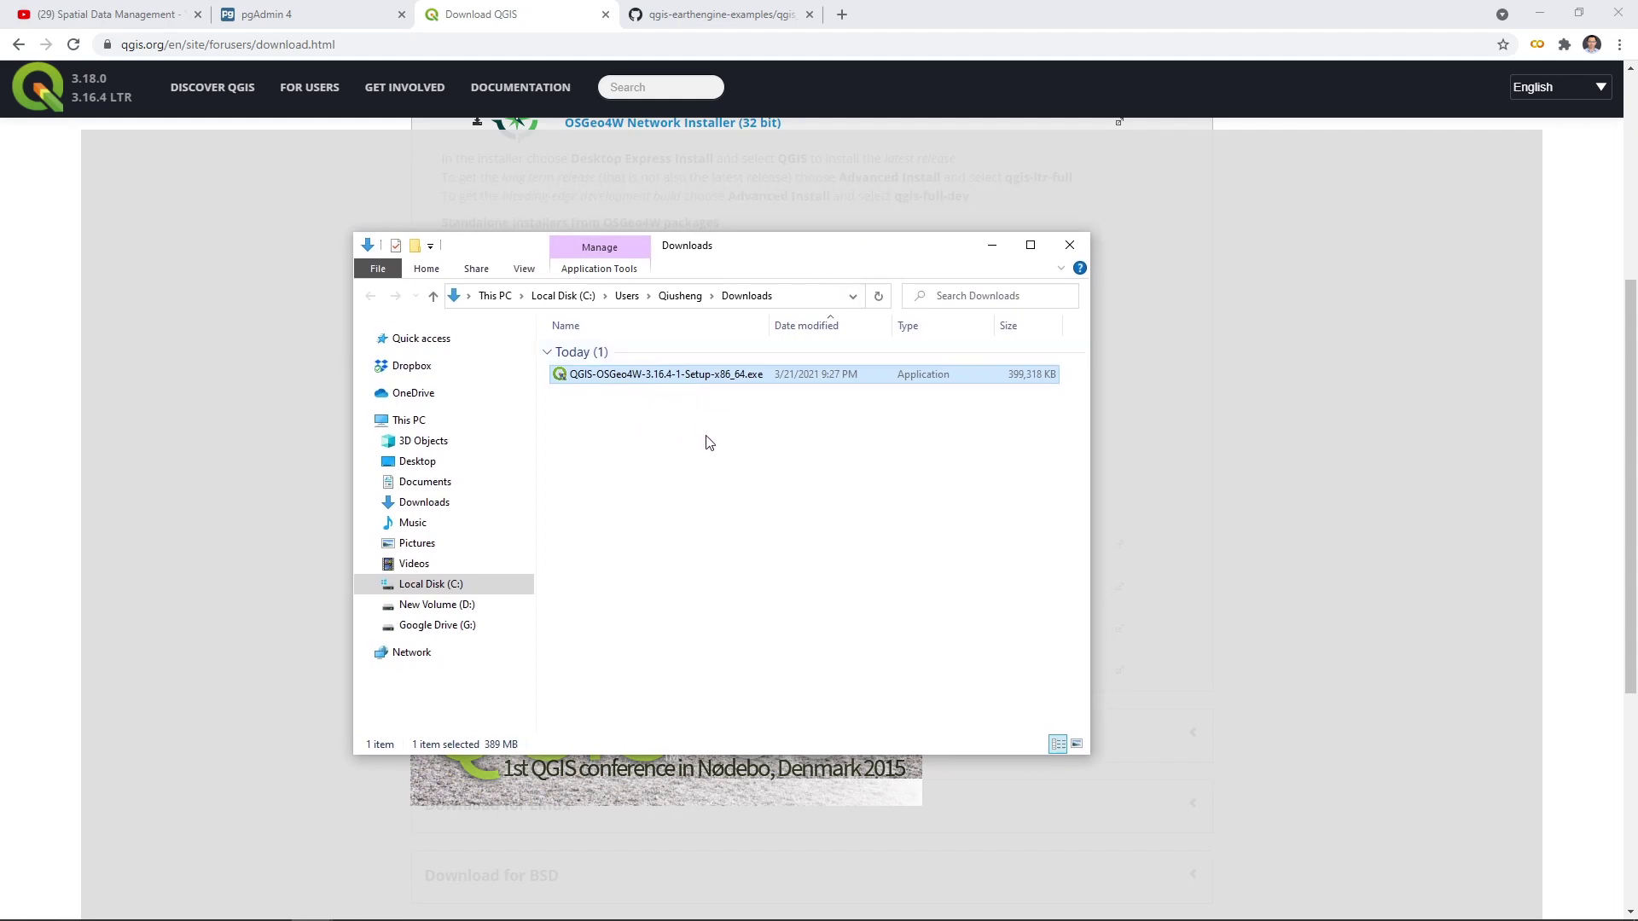
drag(809, 232, 929, 389)
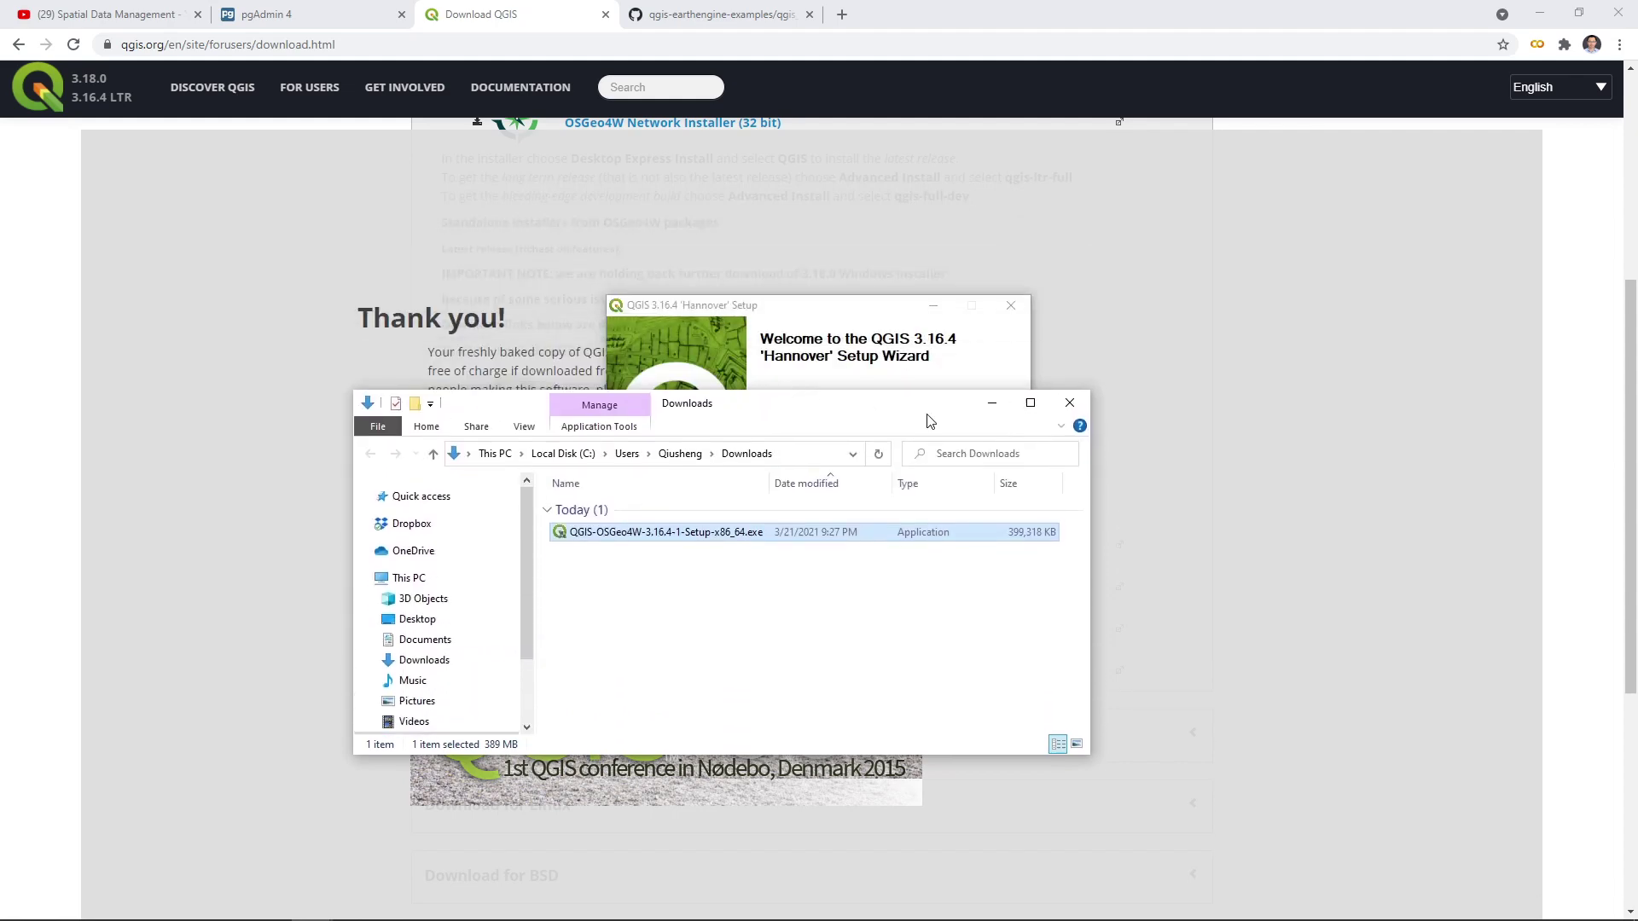
click(990, 406)
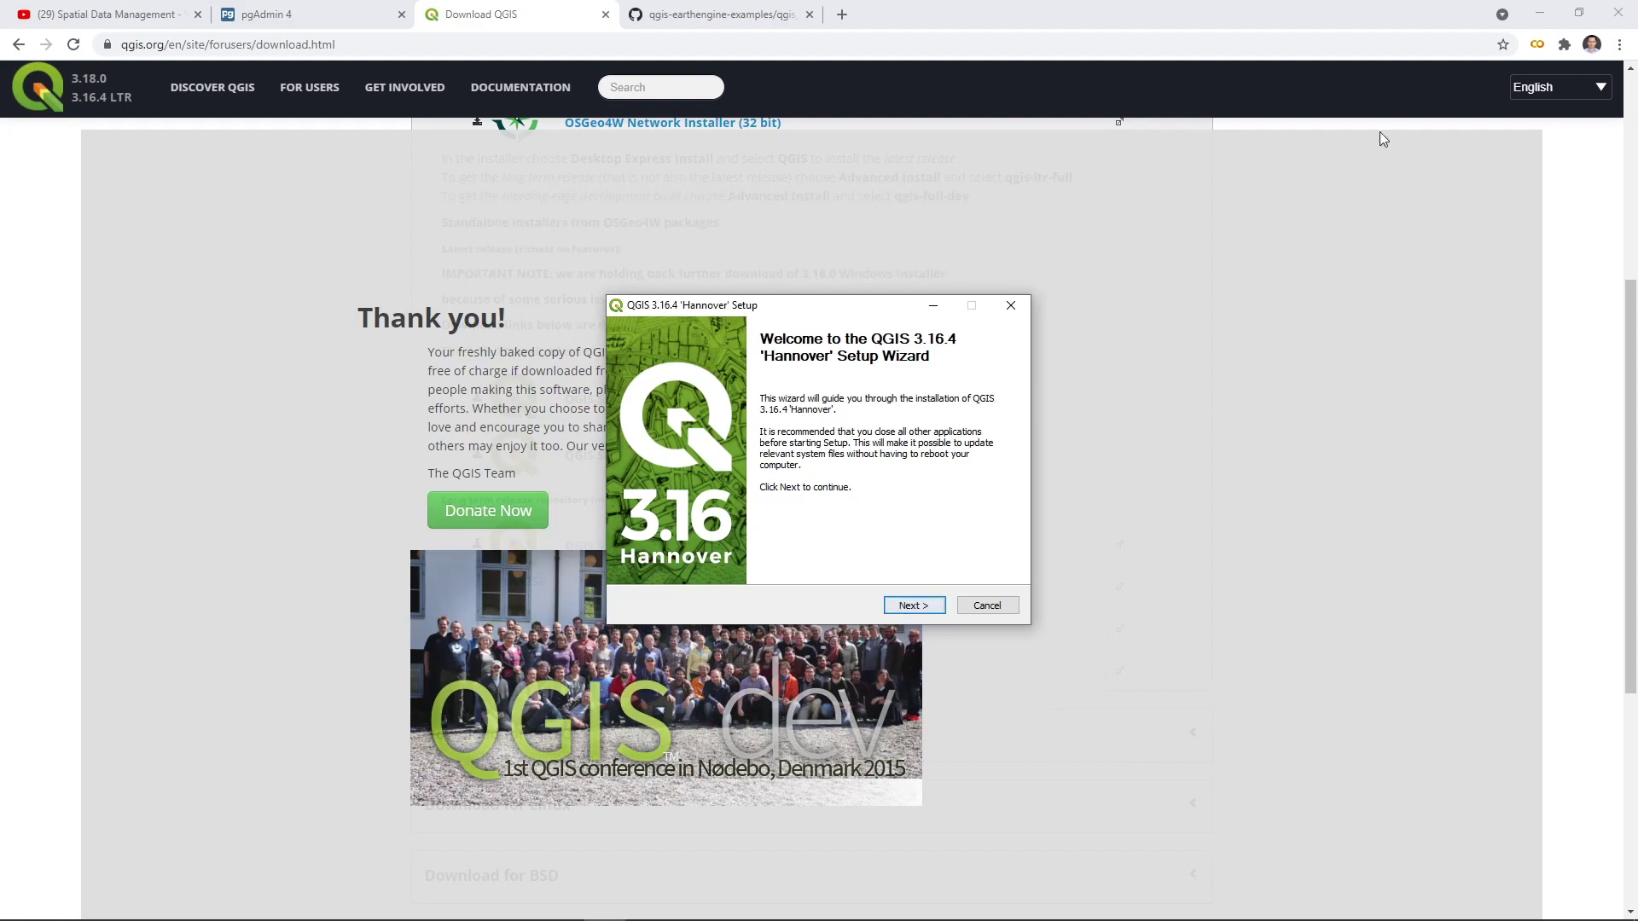
click(1539, 14)
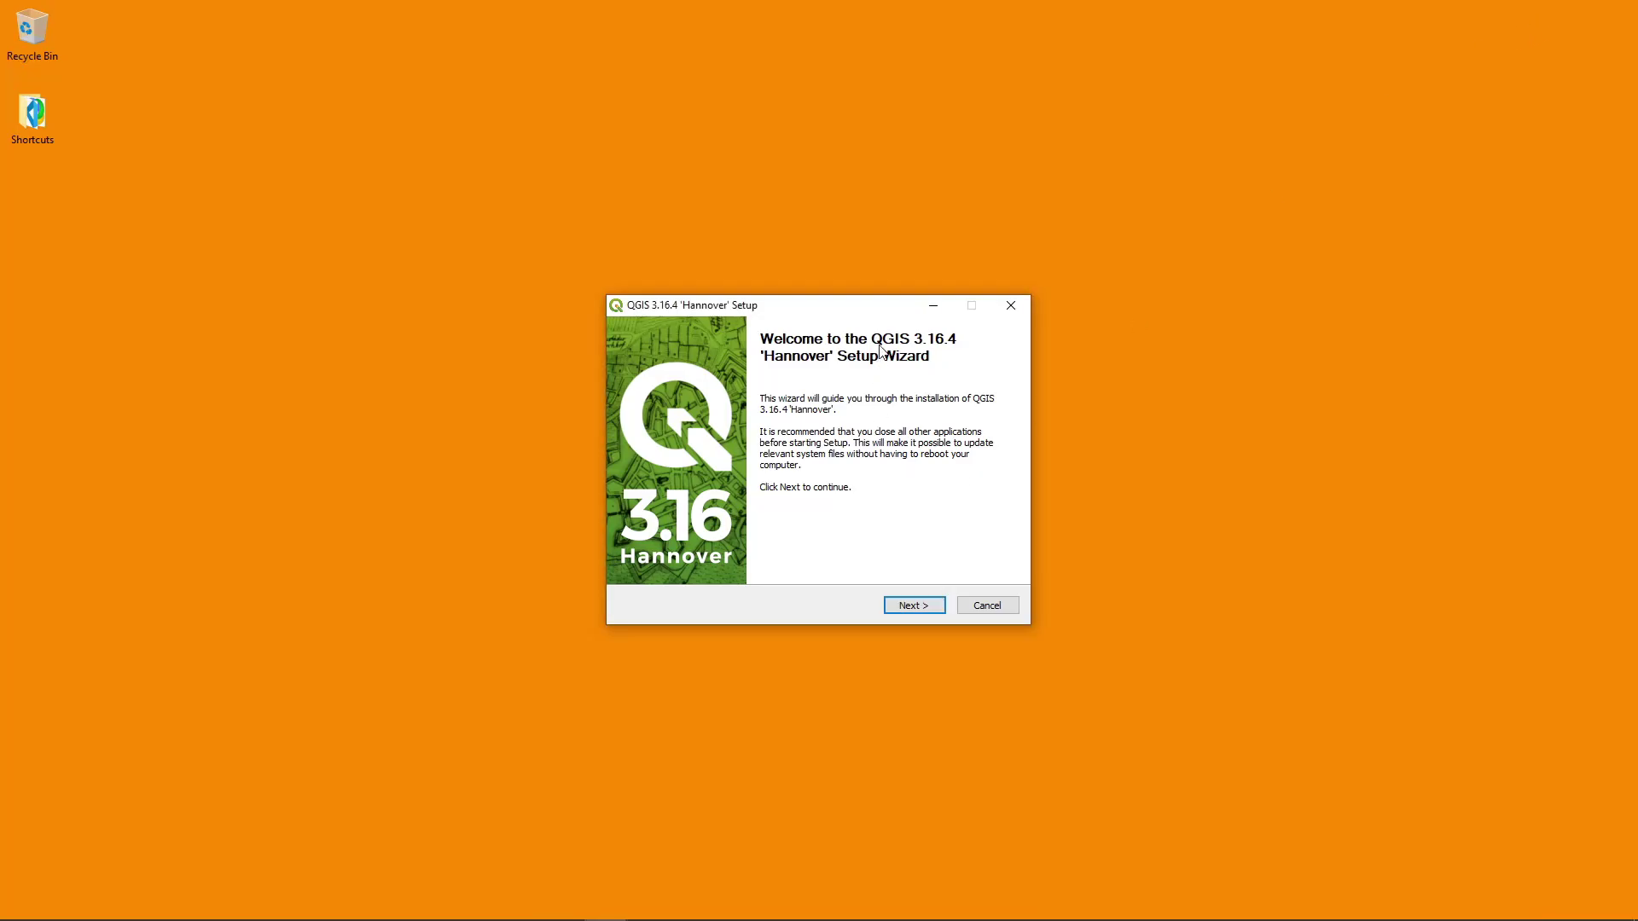
Accept the QGIS license agreement and keep C:\Program Files\QGIS 3.16 as the destination folder
click(911, 606)
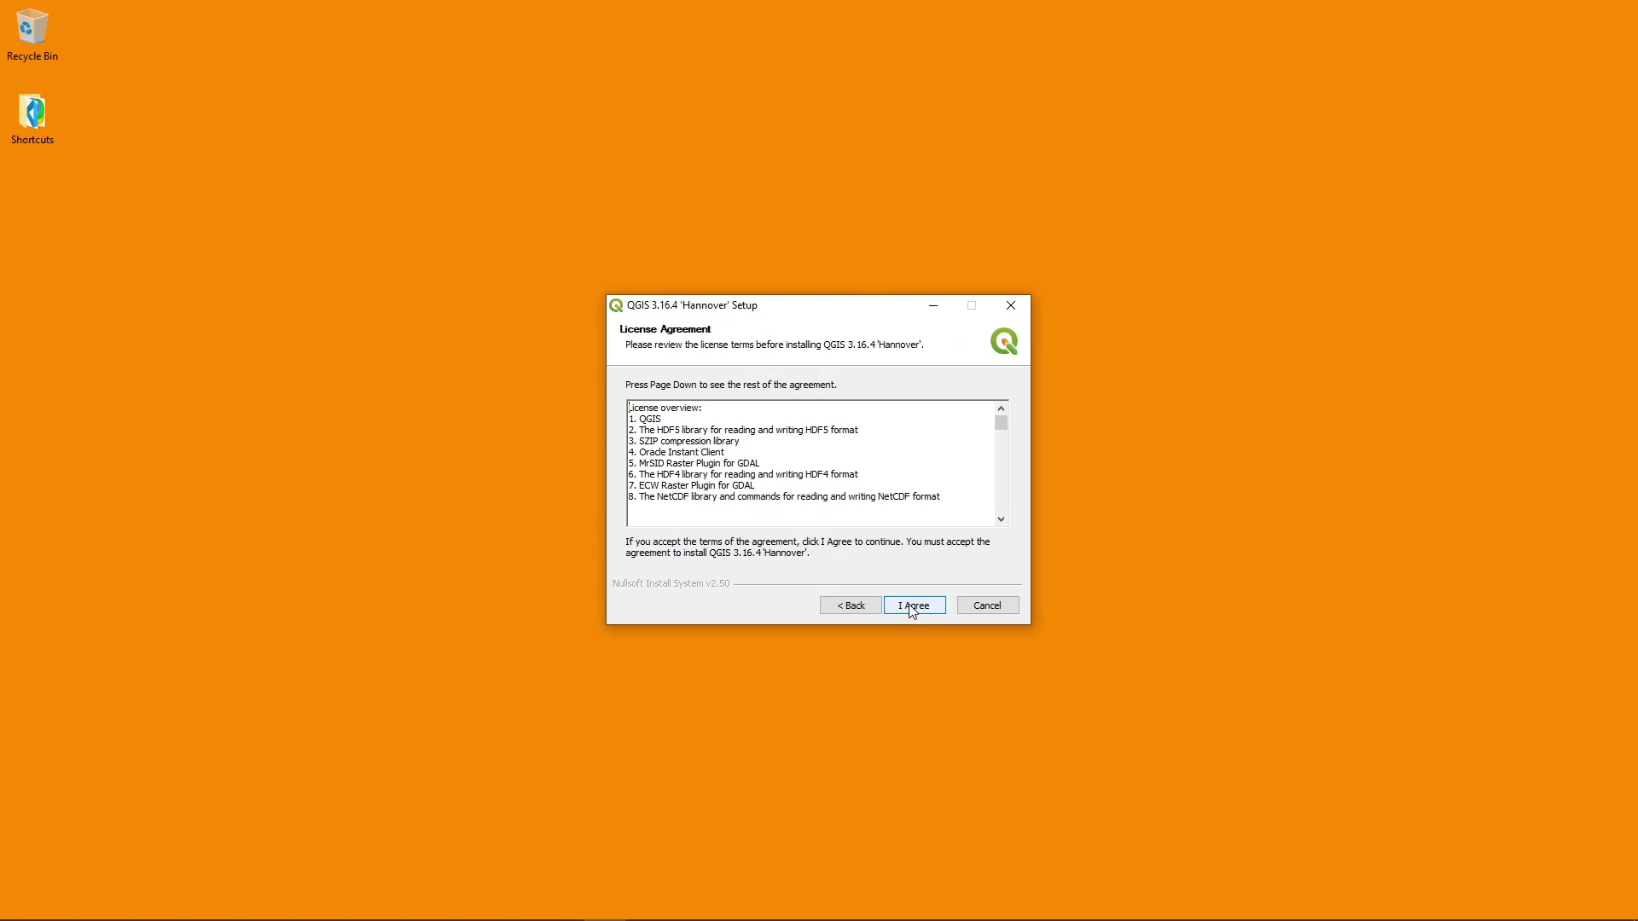
click(910, 605)
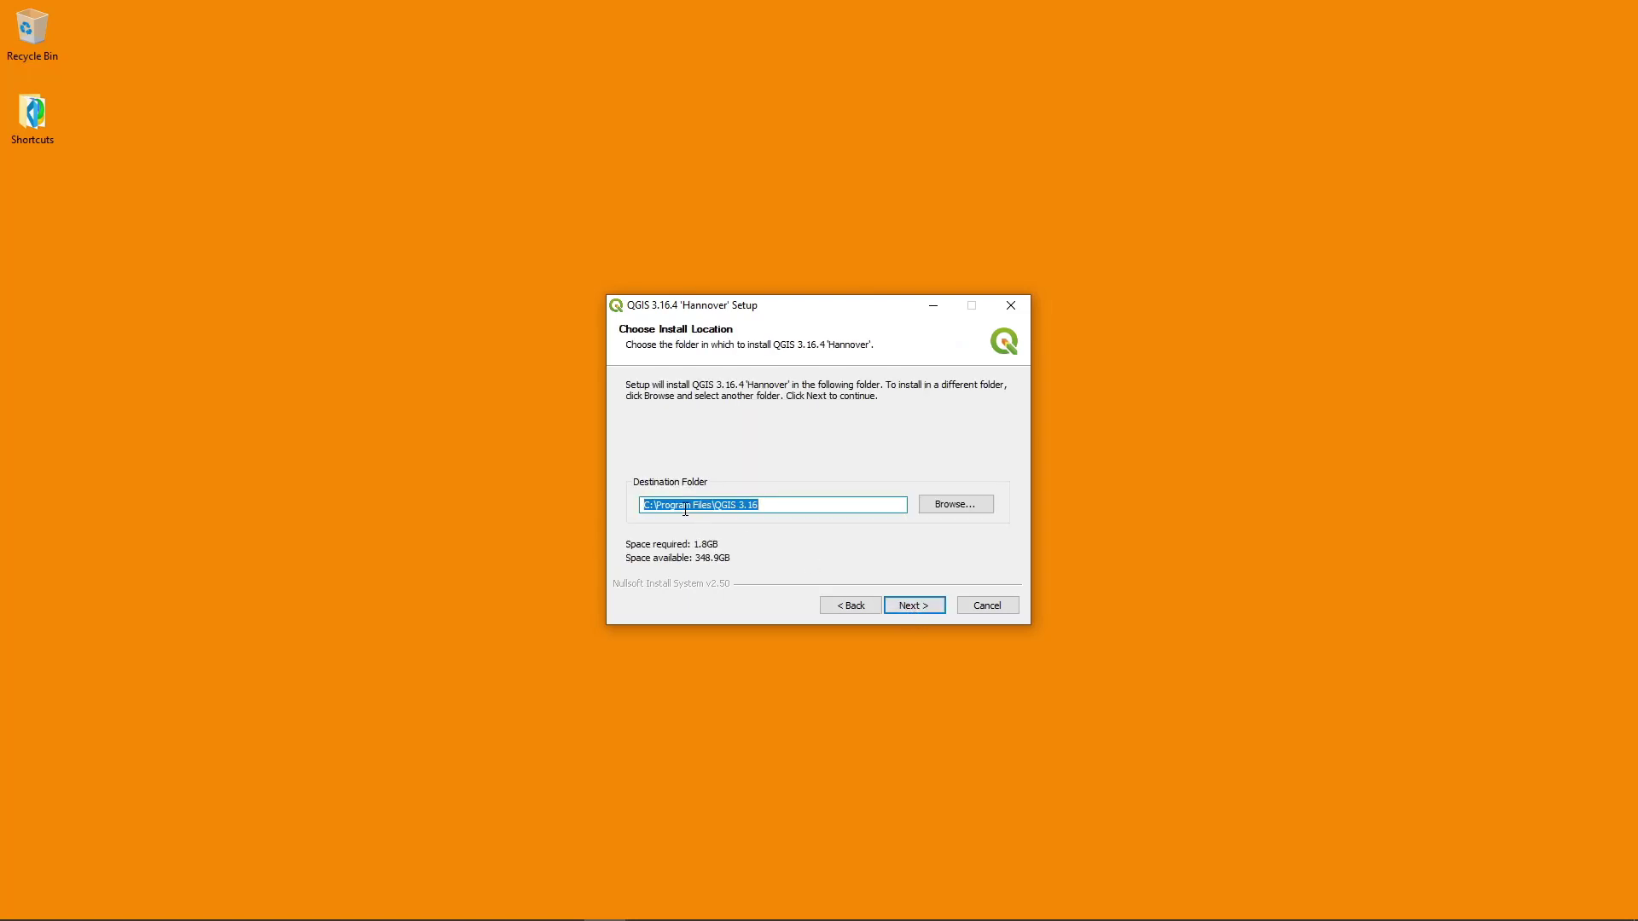
click(923, 605)
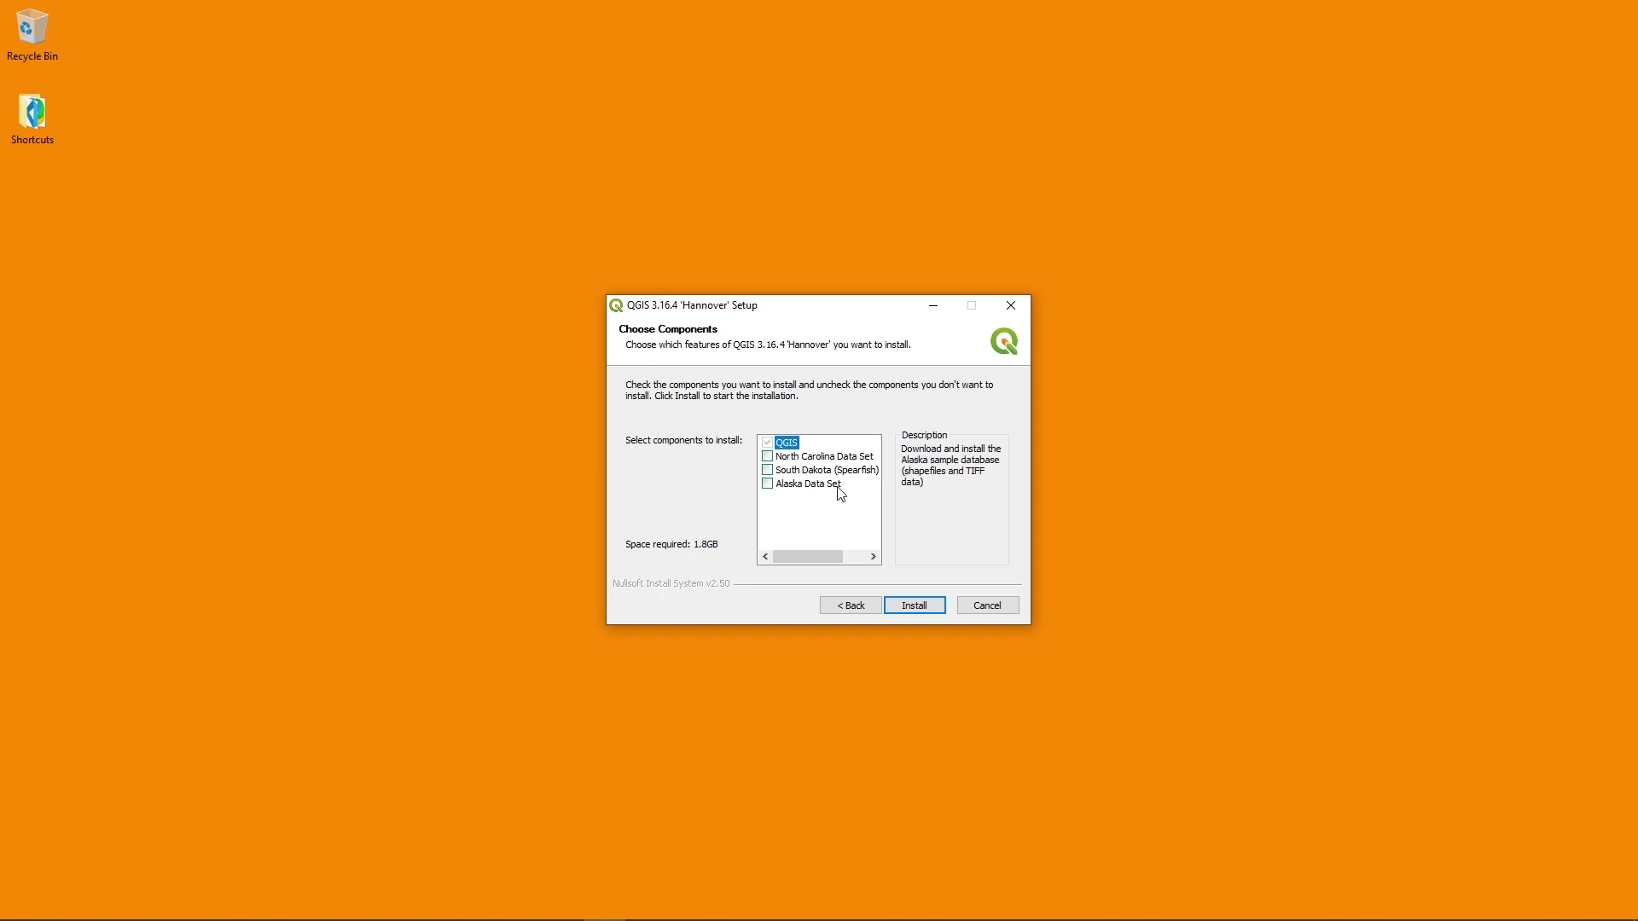
Include the North Carolina, South Dakota (Spearfish) and Alaska data sets and start the installation
click(766, 456)
click(767, 470)
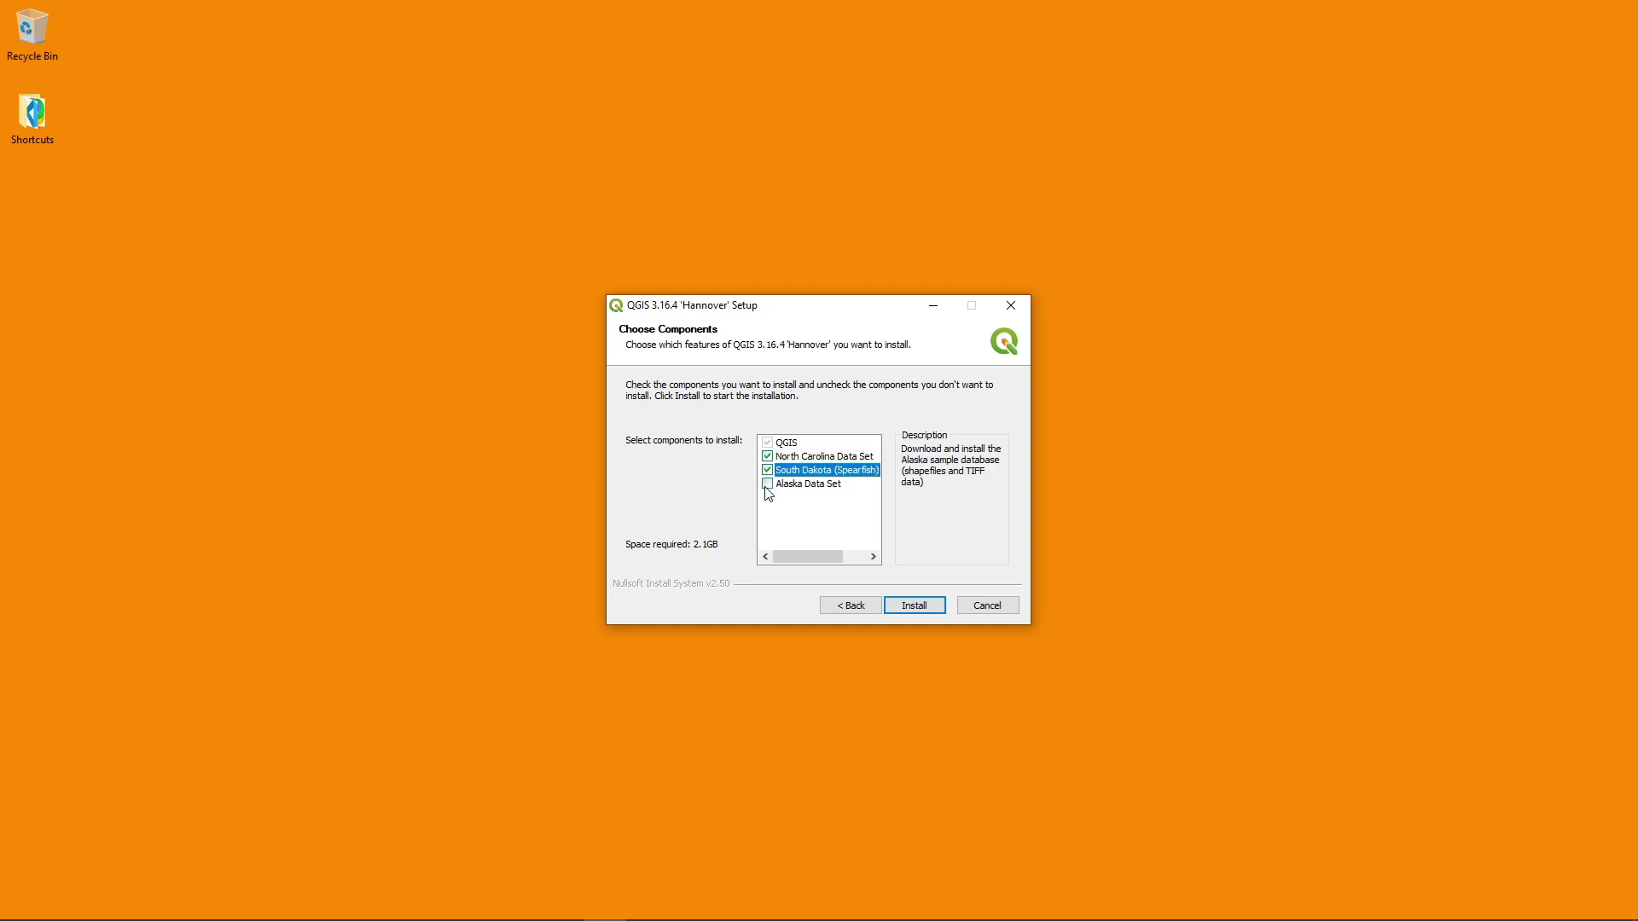
click(767, 483)
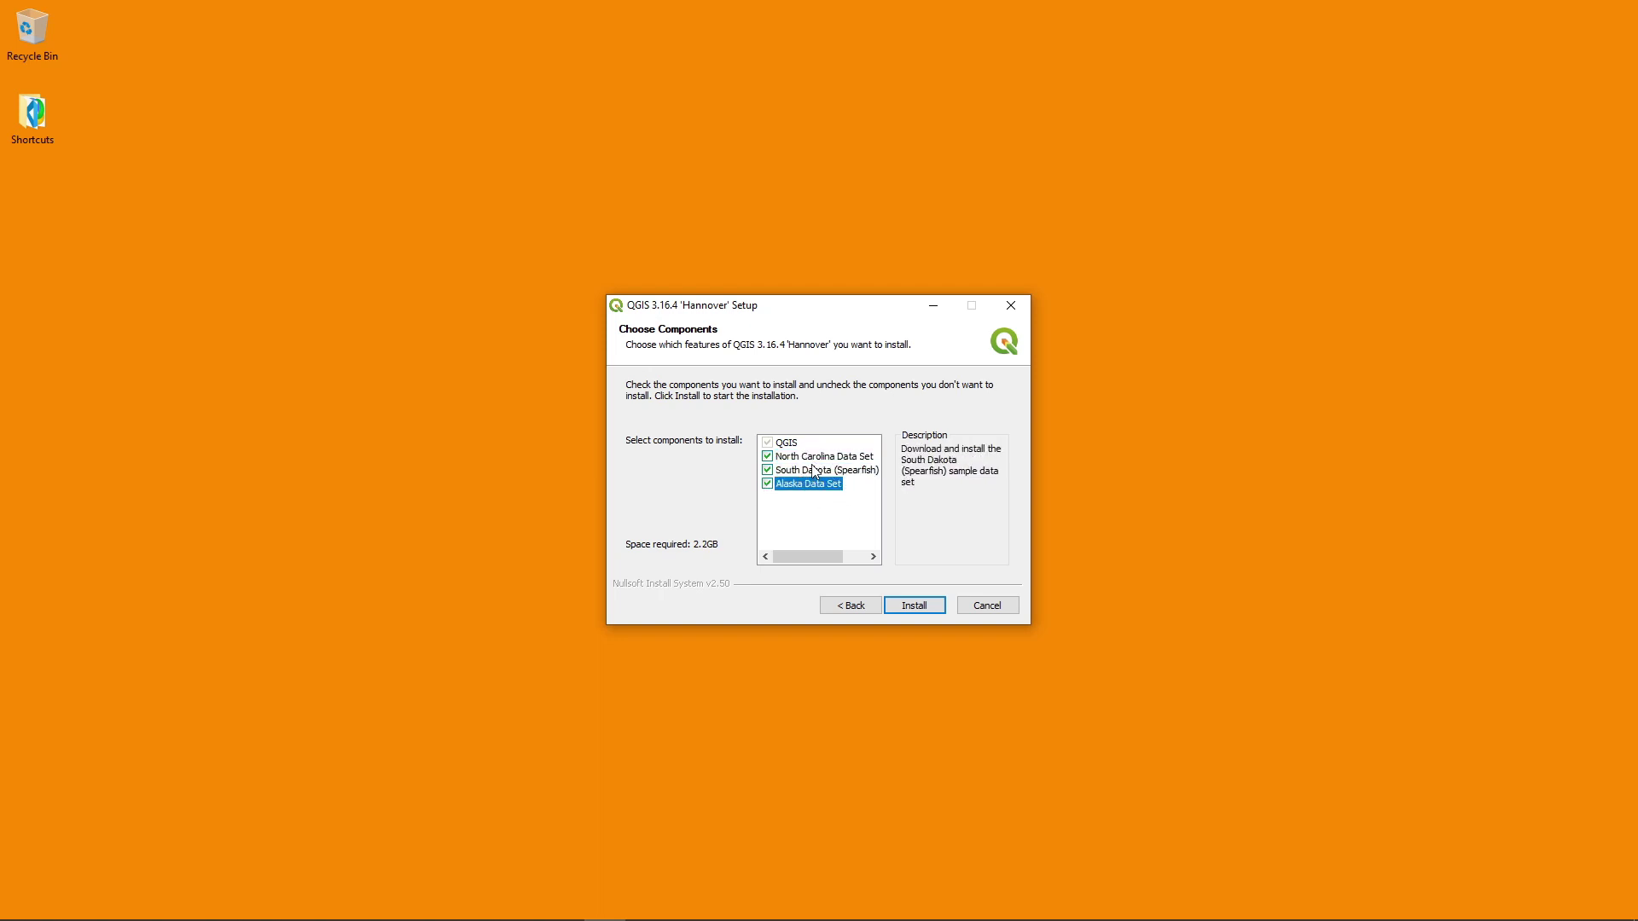
mouse_move(805, 560)
mouse_down()
mouse_move(831, 563)
mouse_move(807, 563)
mouse_up()
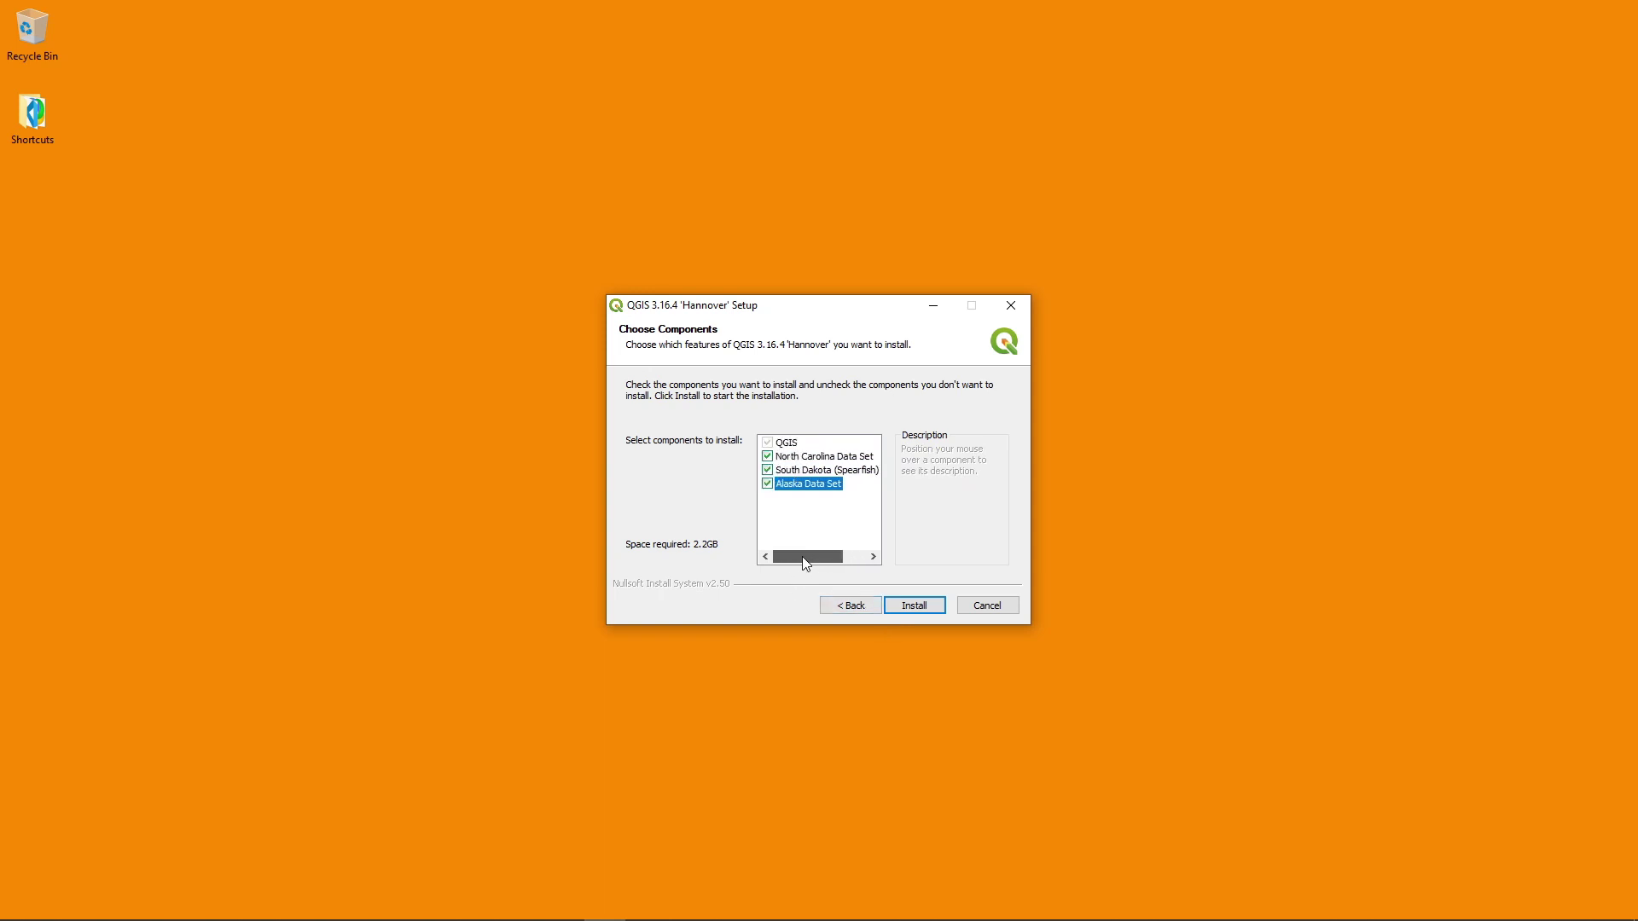
click(924, 610)
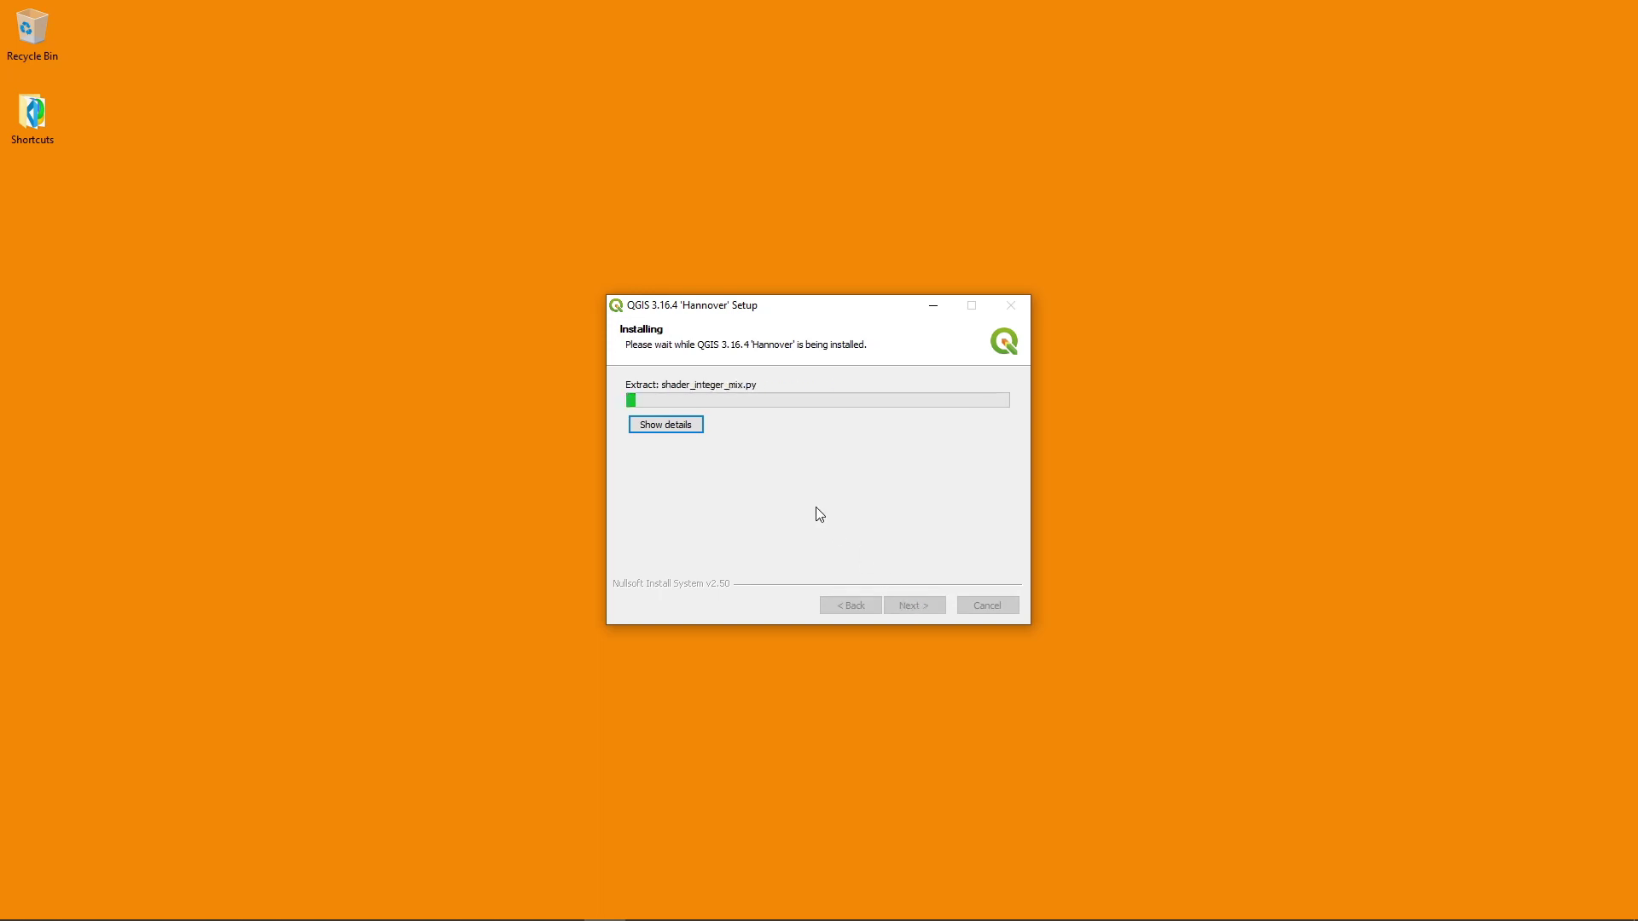
Reposition the setup windows and approve the download of the North Carolina sample data set
drag(843, 309, 811, 311)
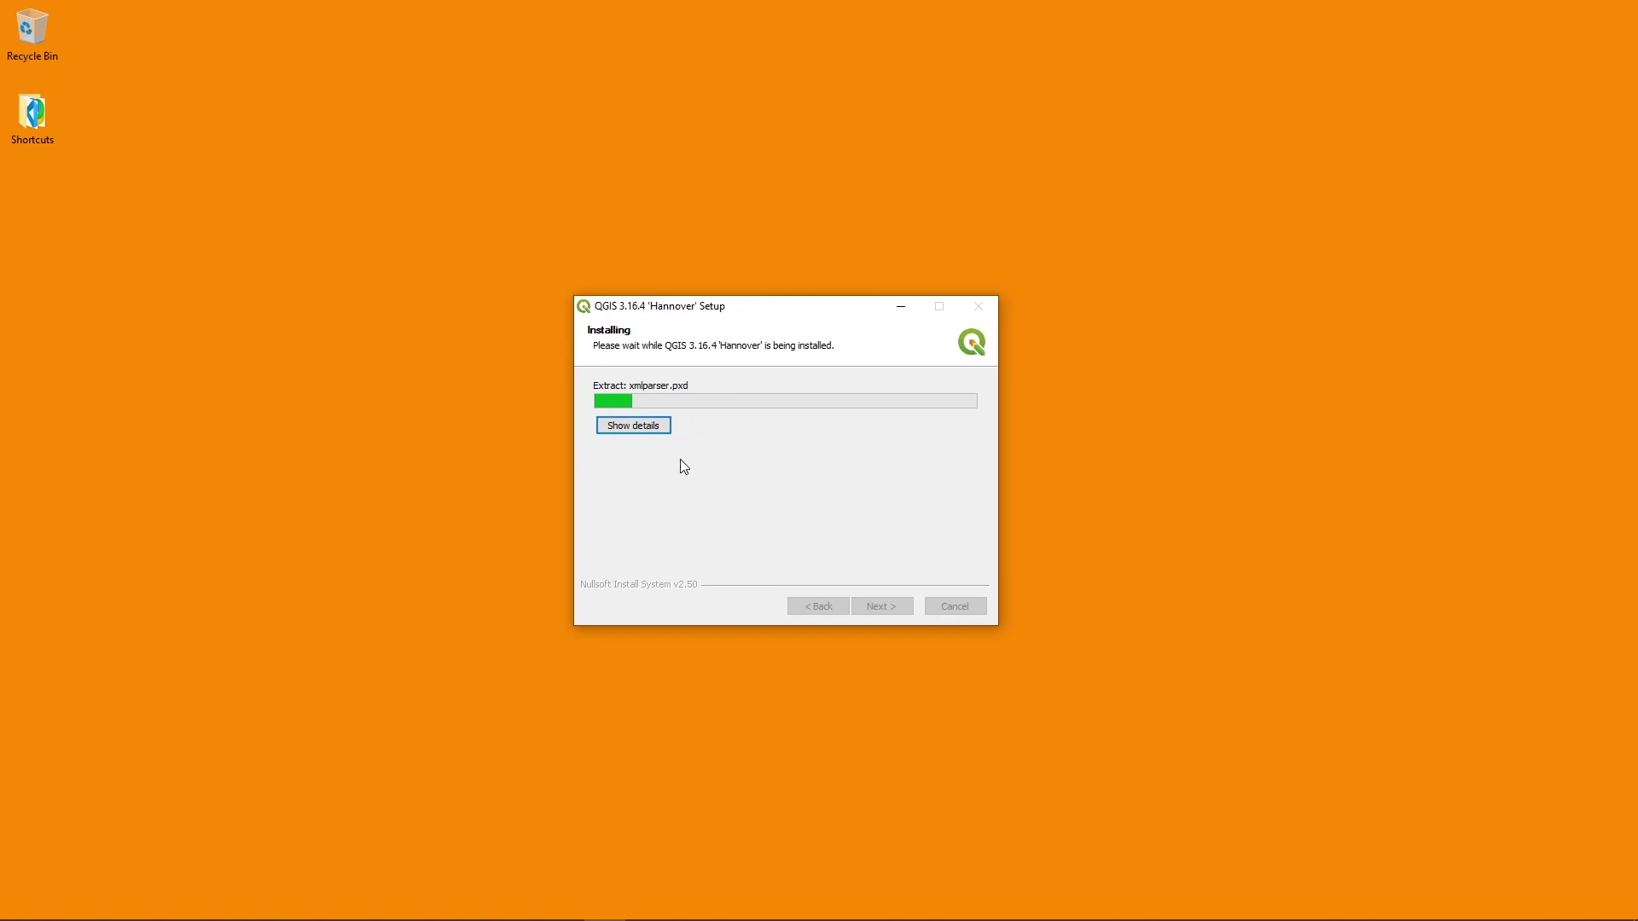
drag(806, 310, 787, 316)
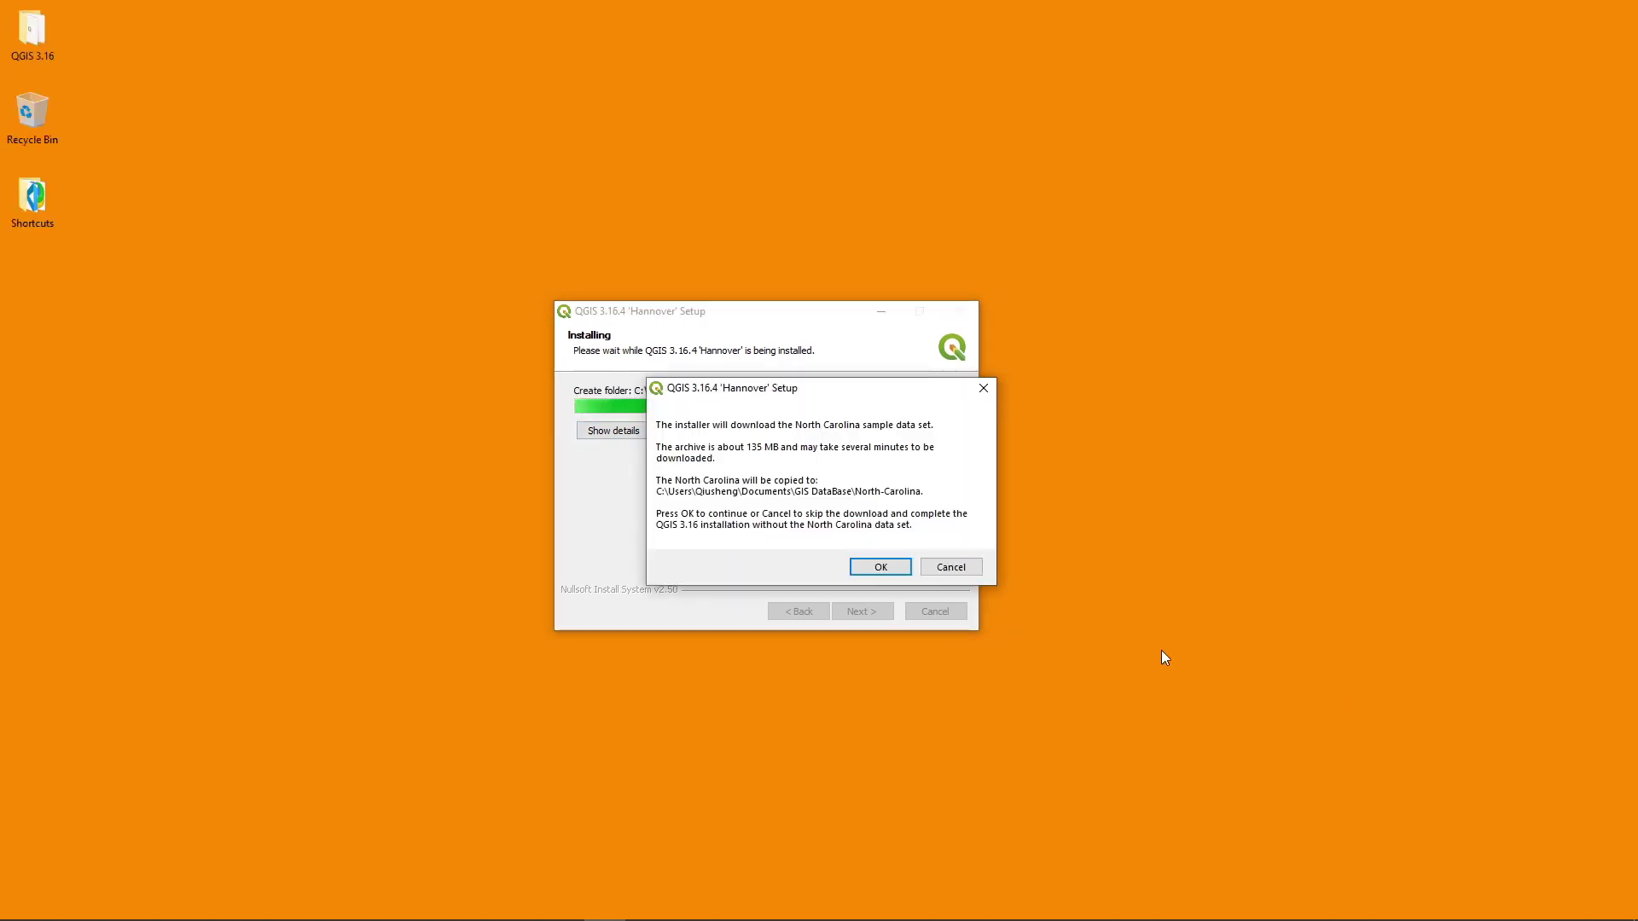
drag(858, 391, 813, 440)
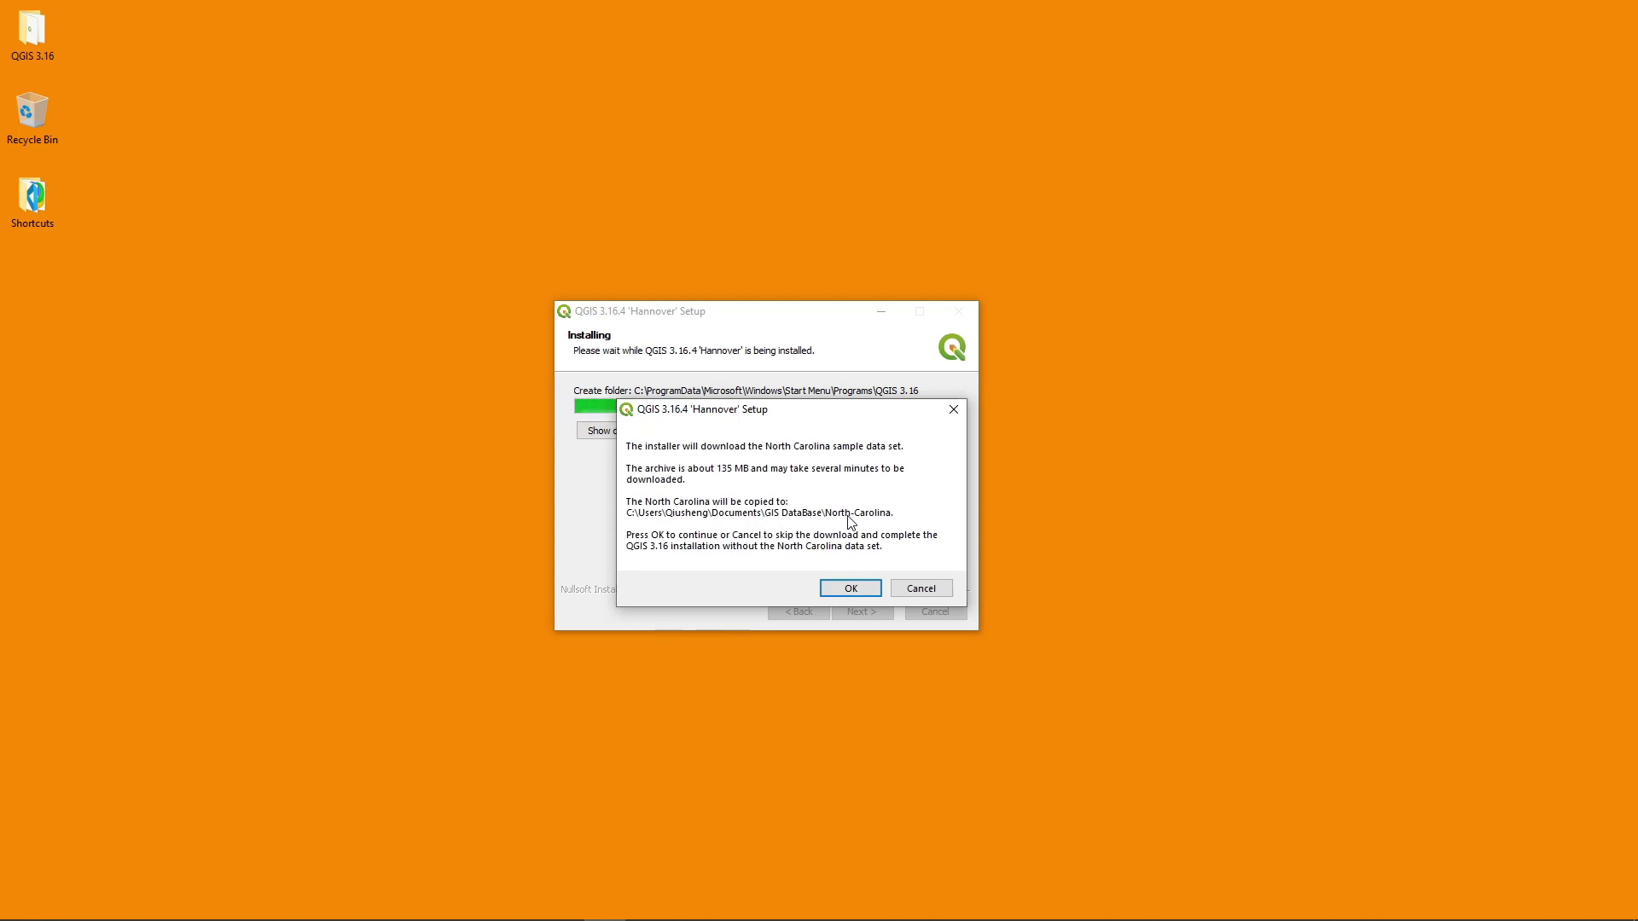
click(850, 589)
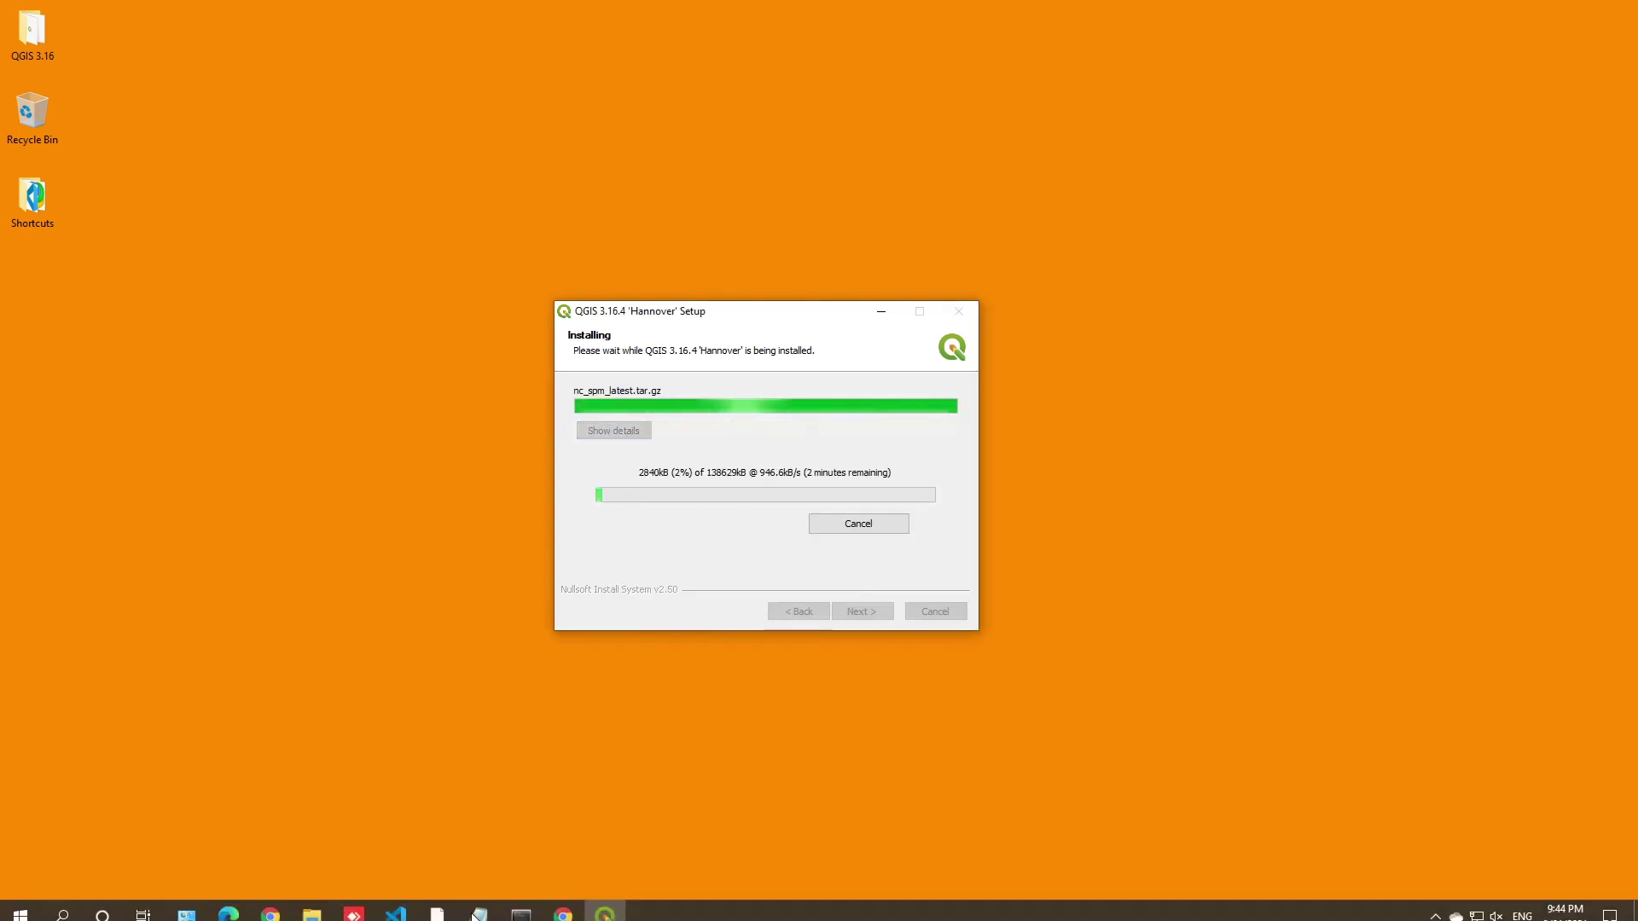
Open the GIS DataBase folder under Documents in File Explorer, place its window beside the installer, and select all sample data folders
mouse_move(311, 909)
click(386, 810)
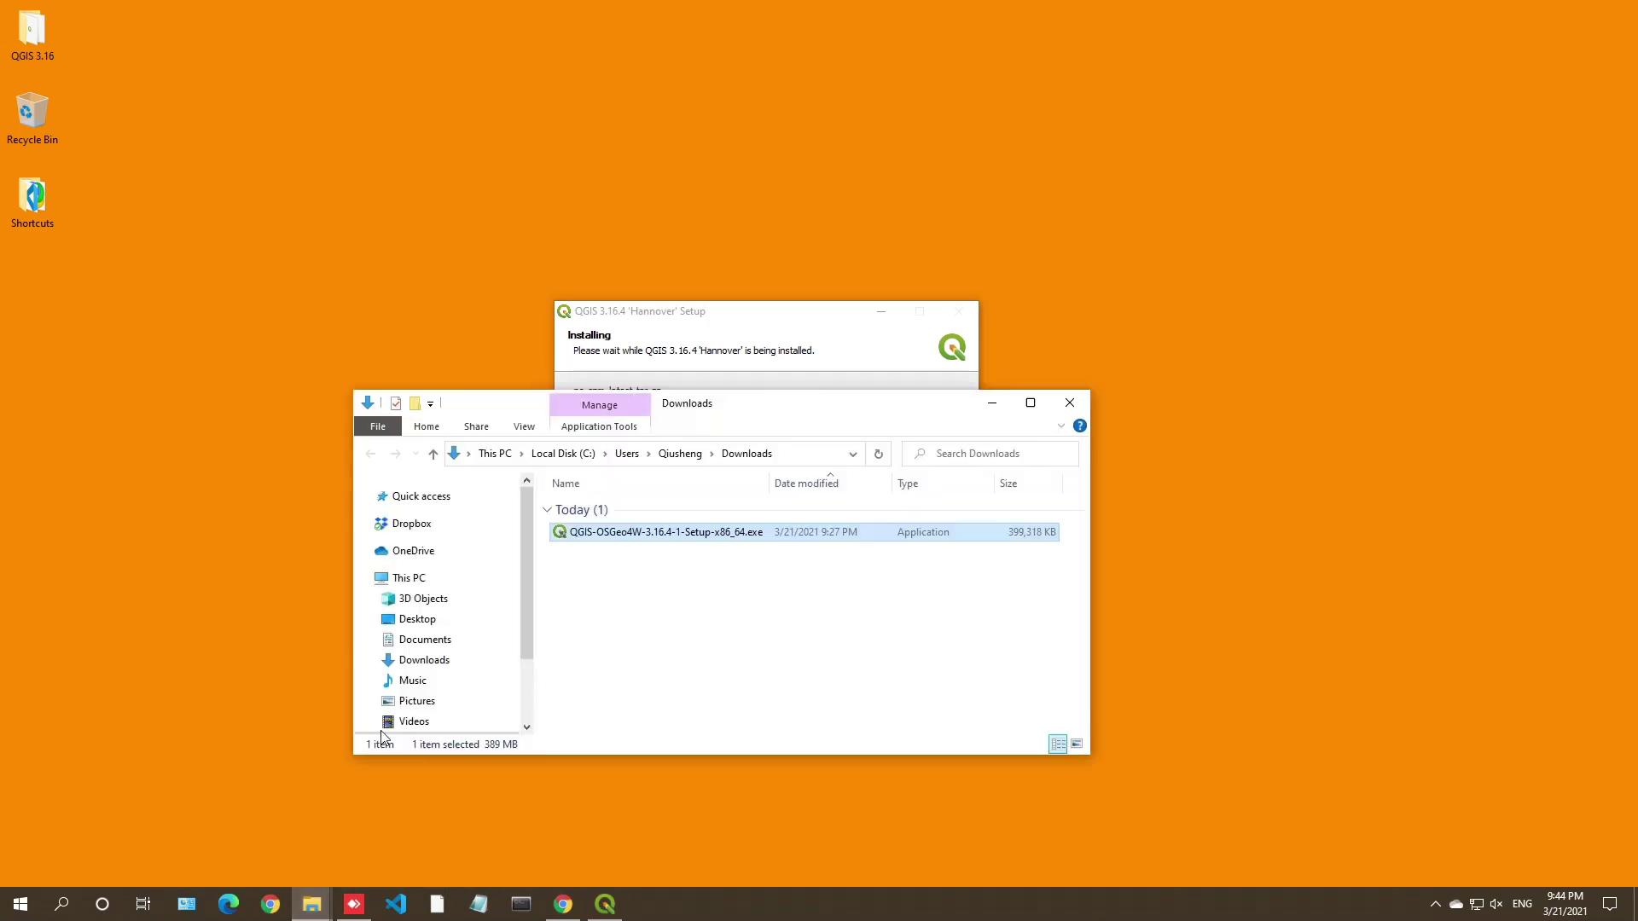
drag(756, 401, 956, 369)
click(878, 420)
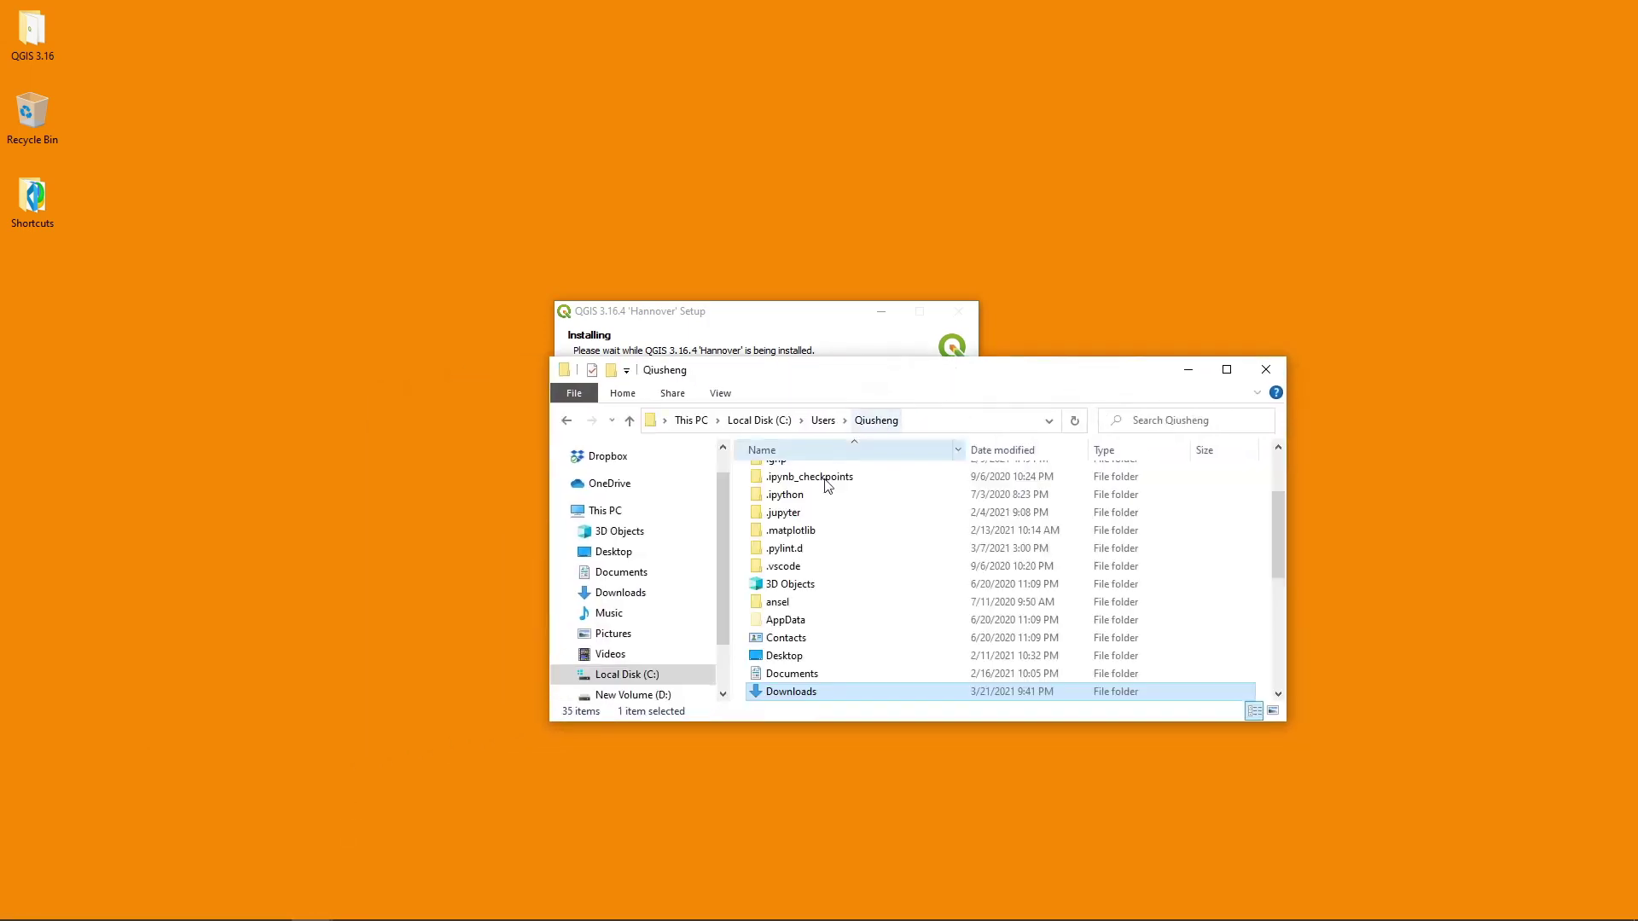
scroll(819, 603, down, 2)
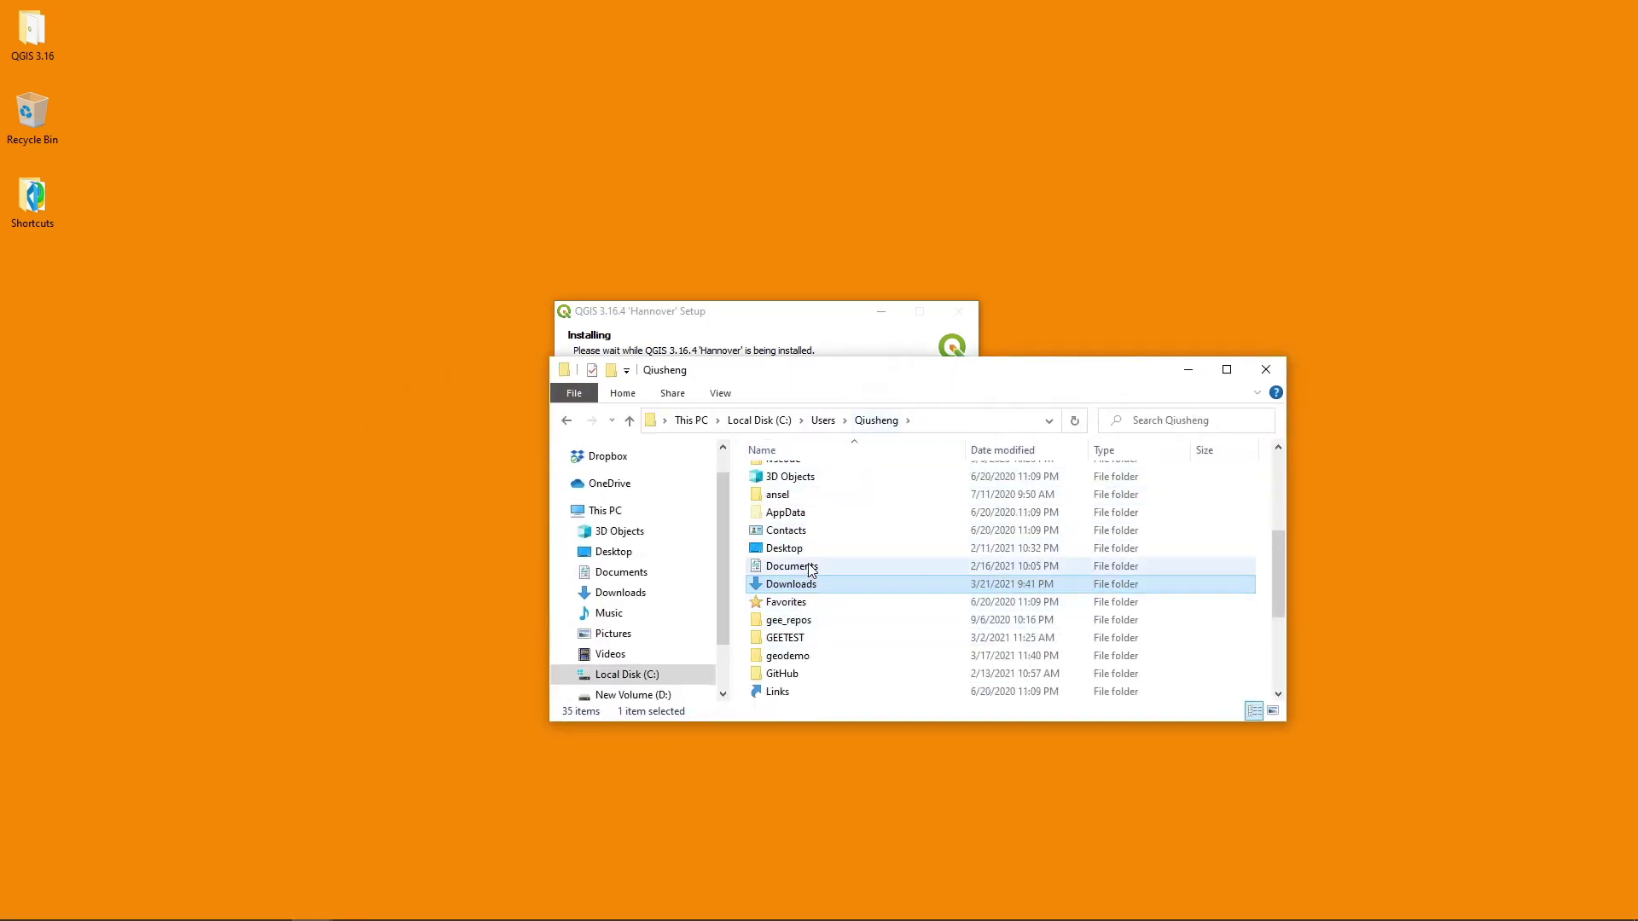
double_click(810, 568)
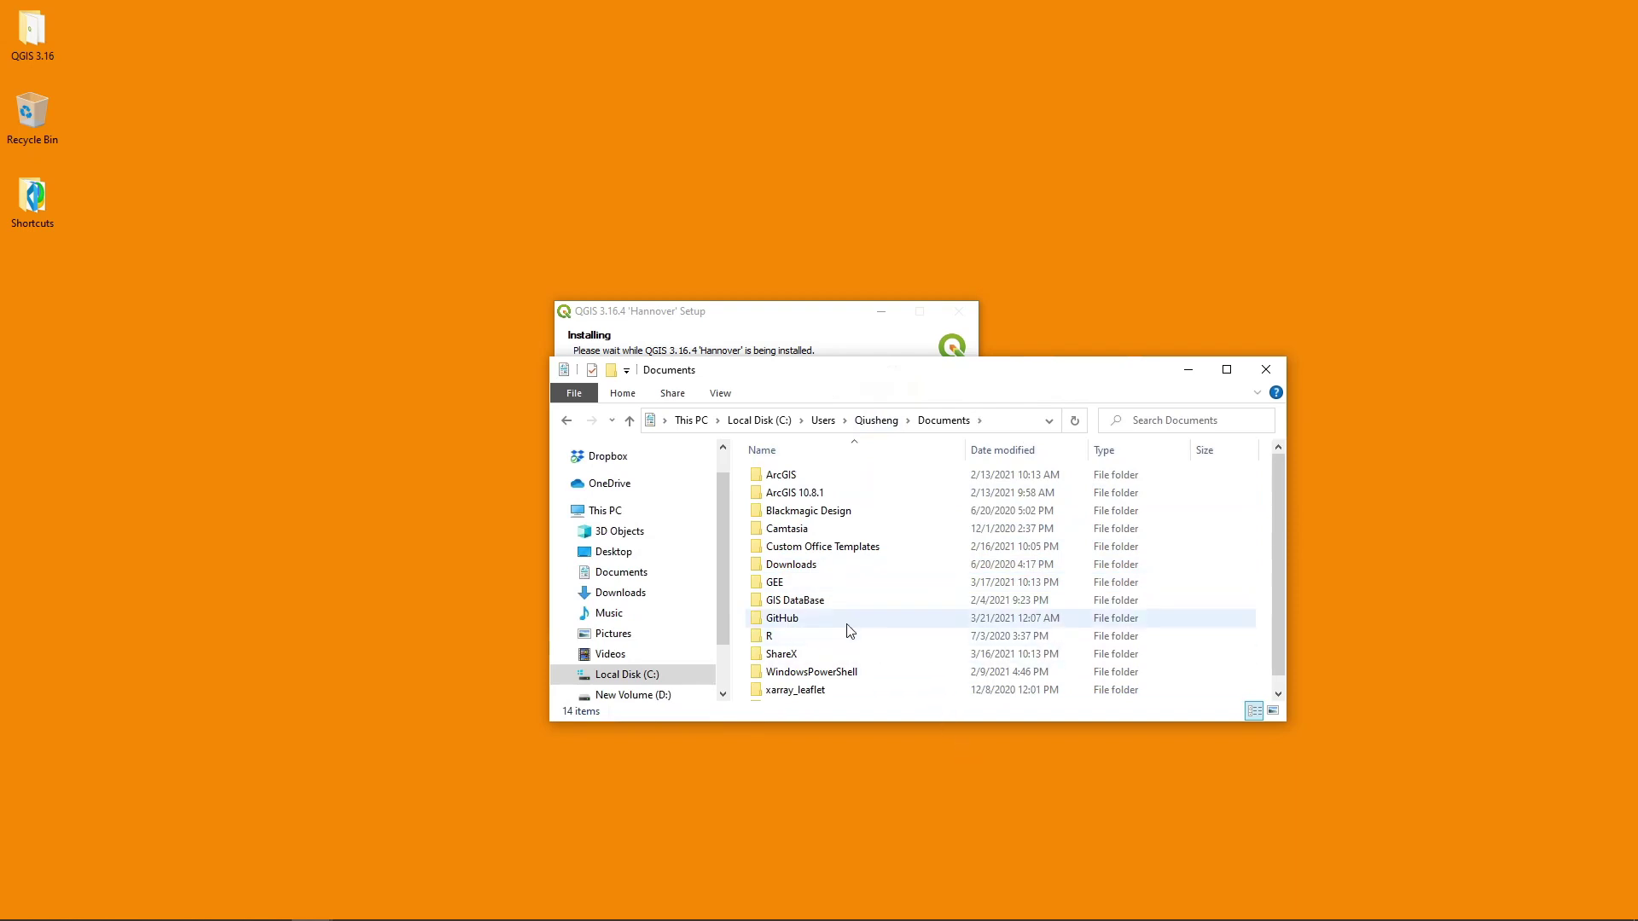
double_click(841, 601)
drag(1033, 725, 989, 894)
drag(938, 377, 1342, 255)
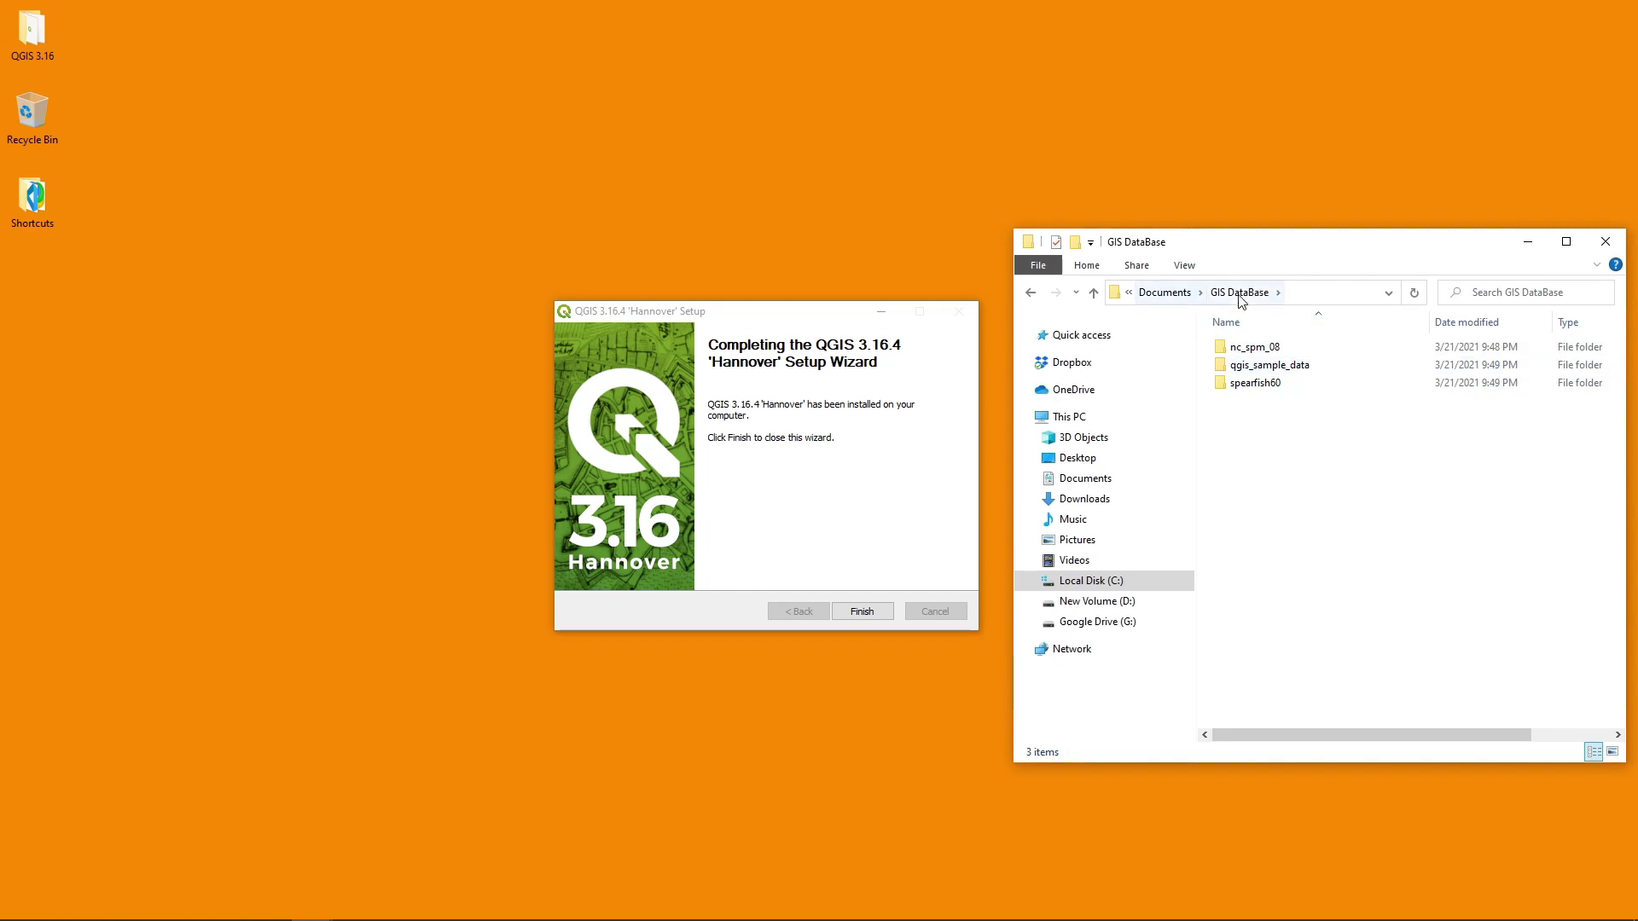
drag(1331, 483, 1247, 353)
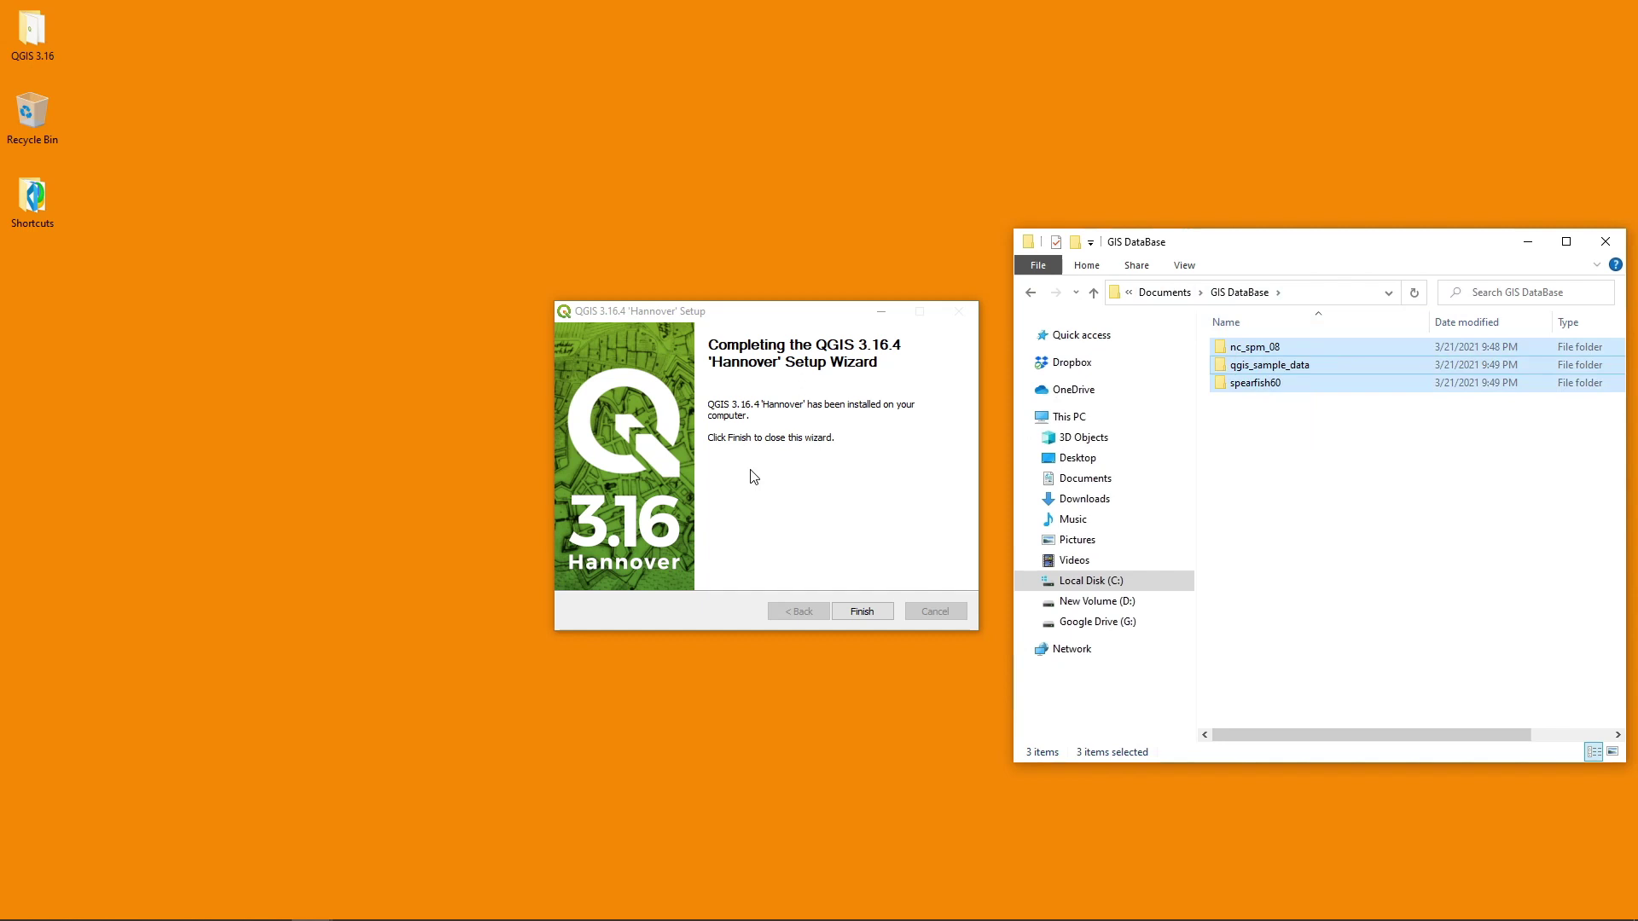
Finish the QGIS setup wizard and open the QGIS 3.16 folder on the desktop to view its shortcuts
click(863, 612)
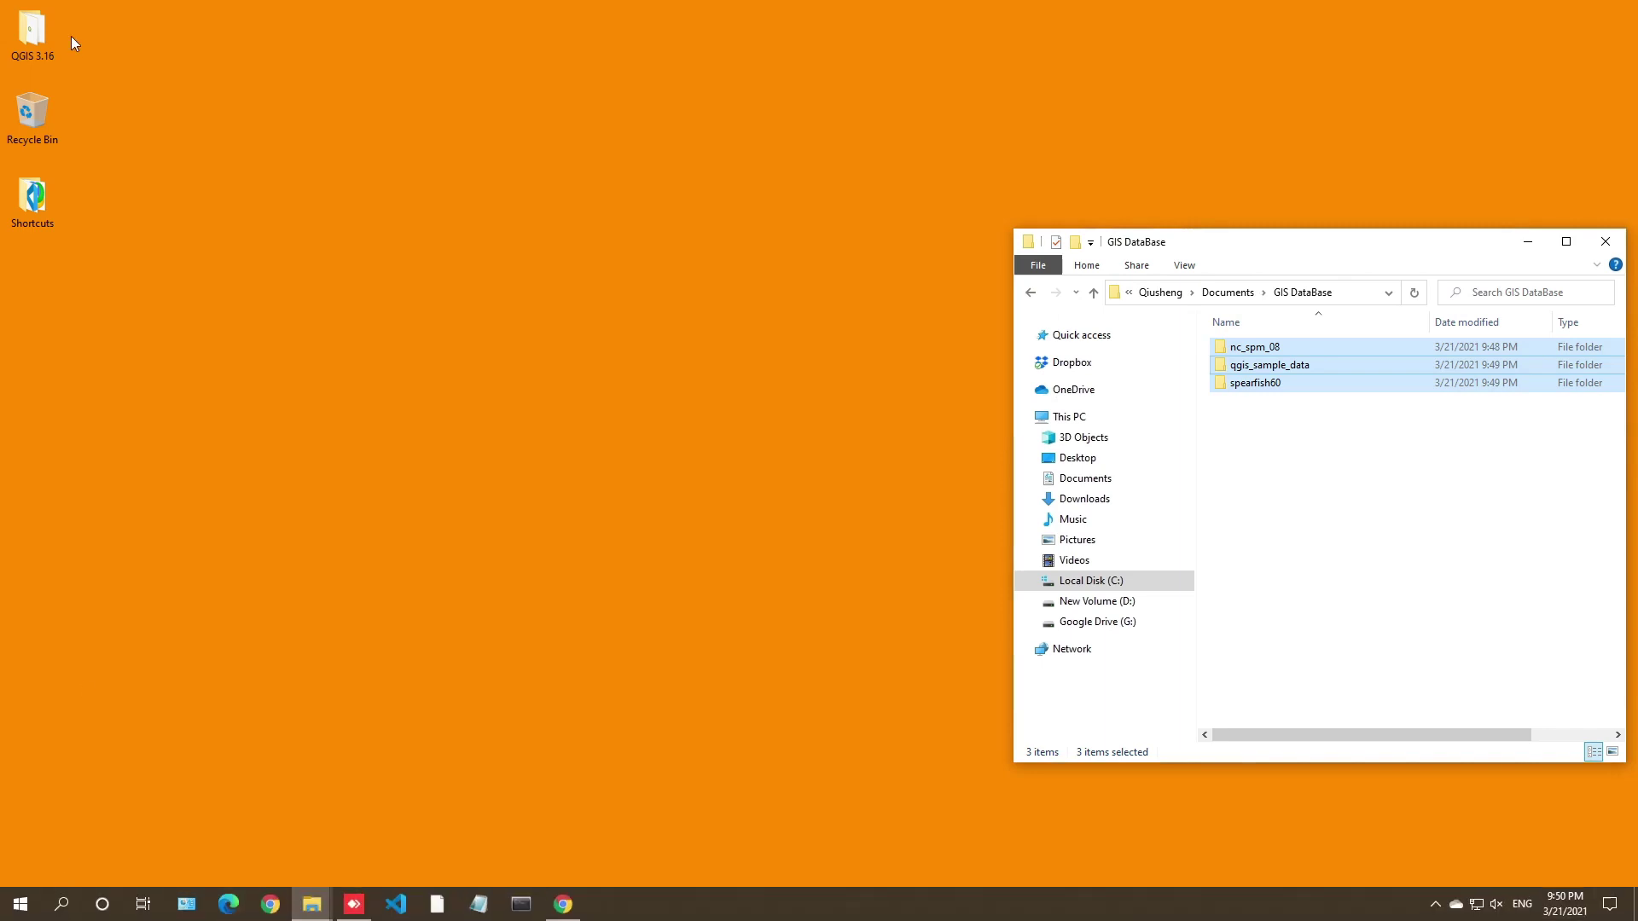
double_click(36, 39)
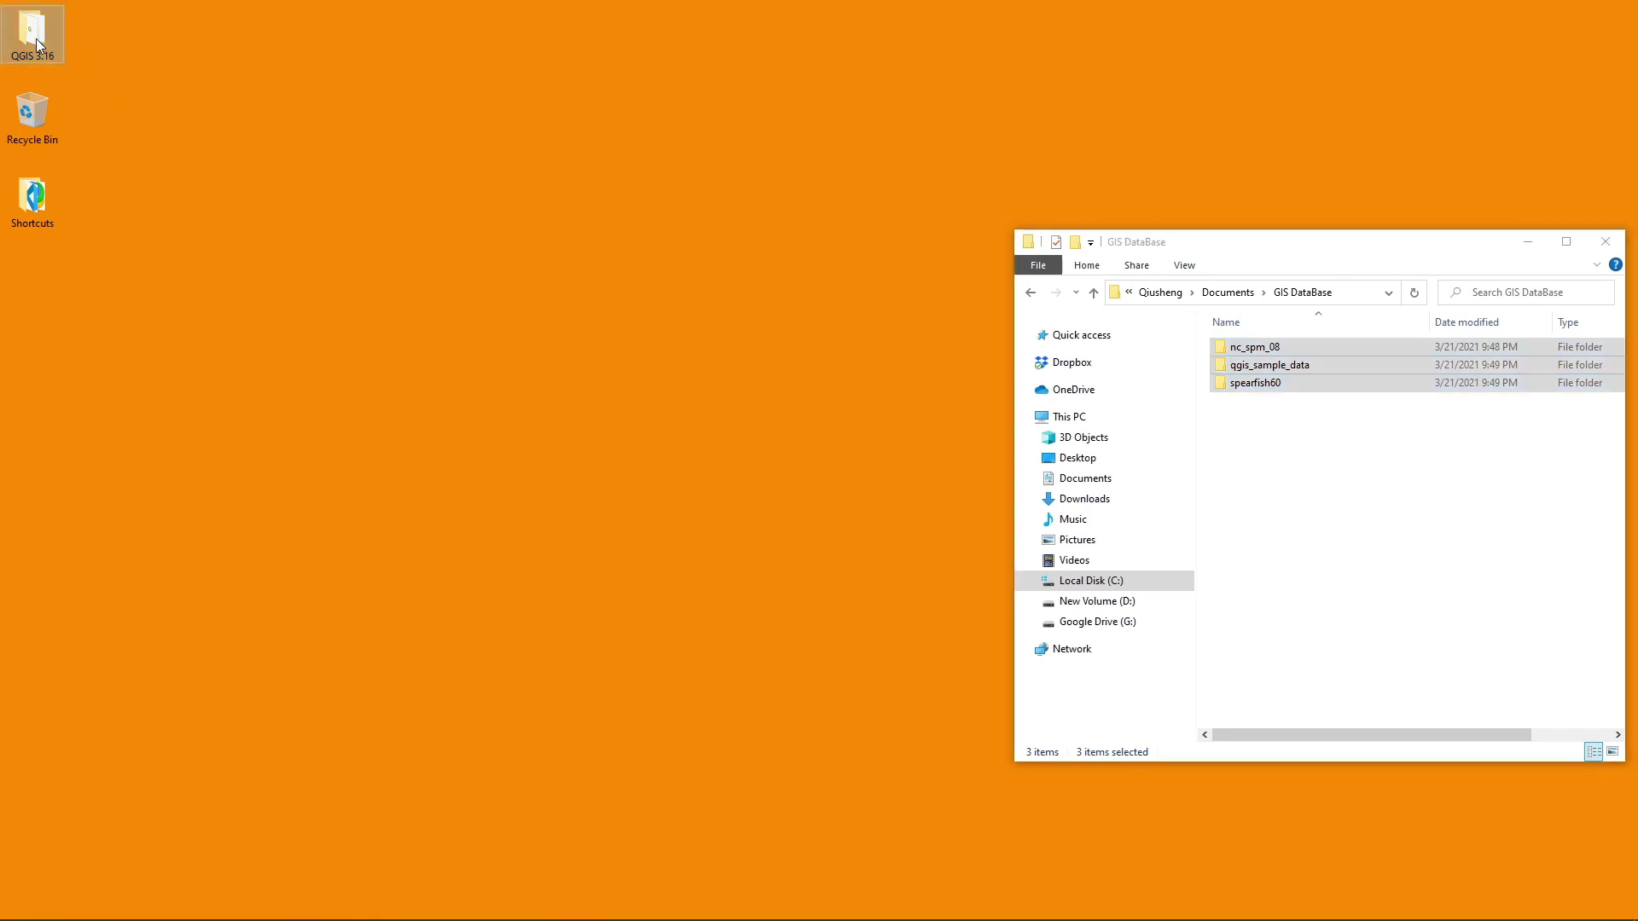
drag(309, 19, 429, 65)
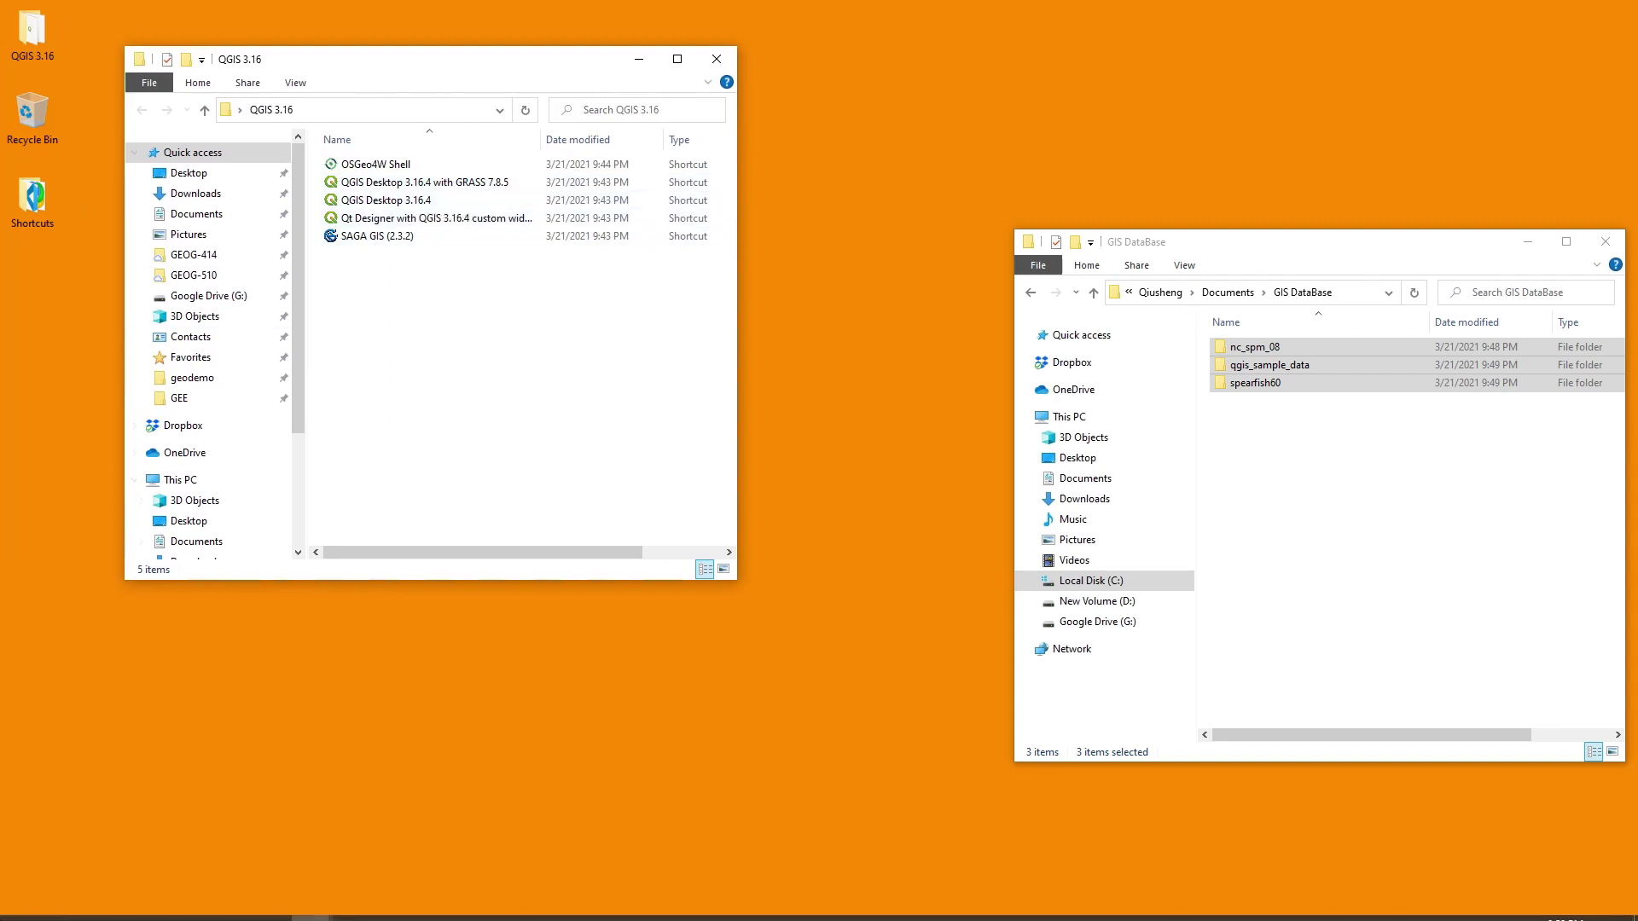
Launch QGIS Desktop 3.16.4 from the QGIS 3.16 program group in Windows
click(20, 904)
scroll(223, 662, down, 1)
scroll(201, 614, down, 15)
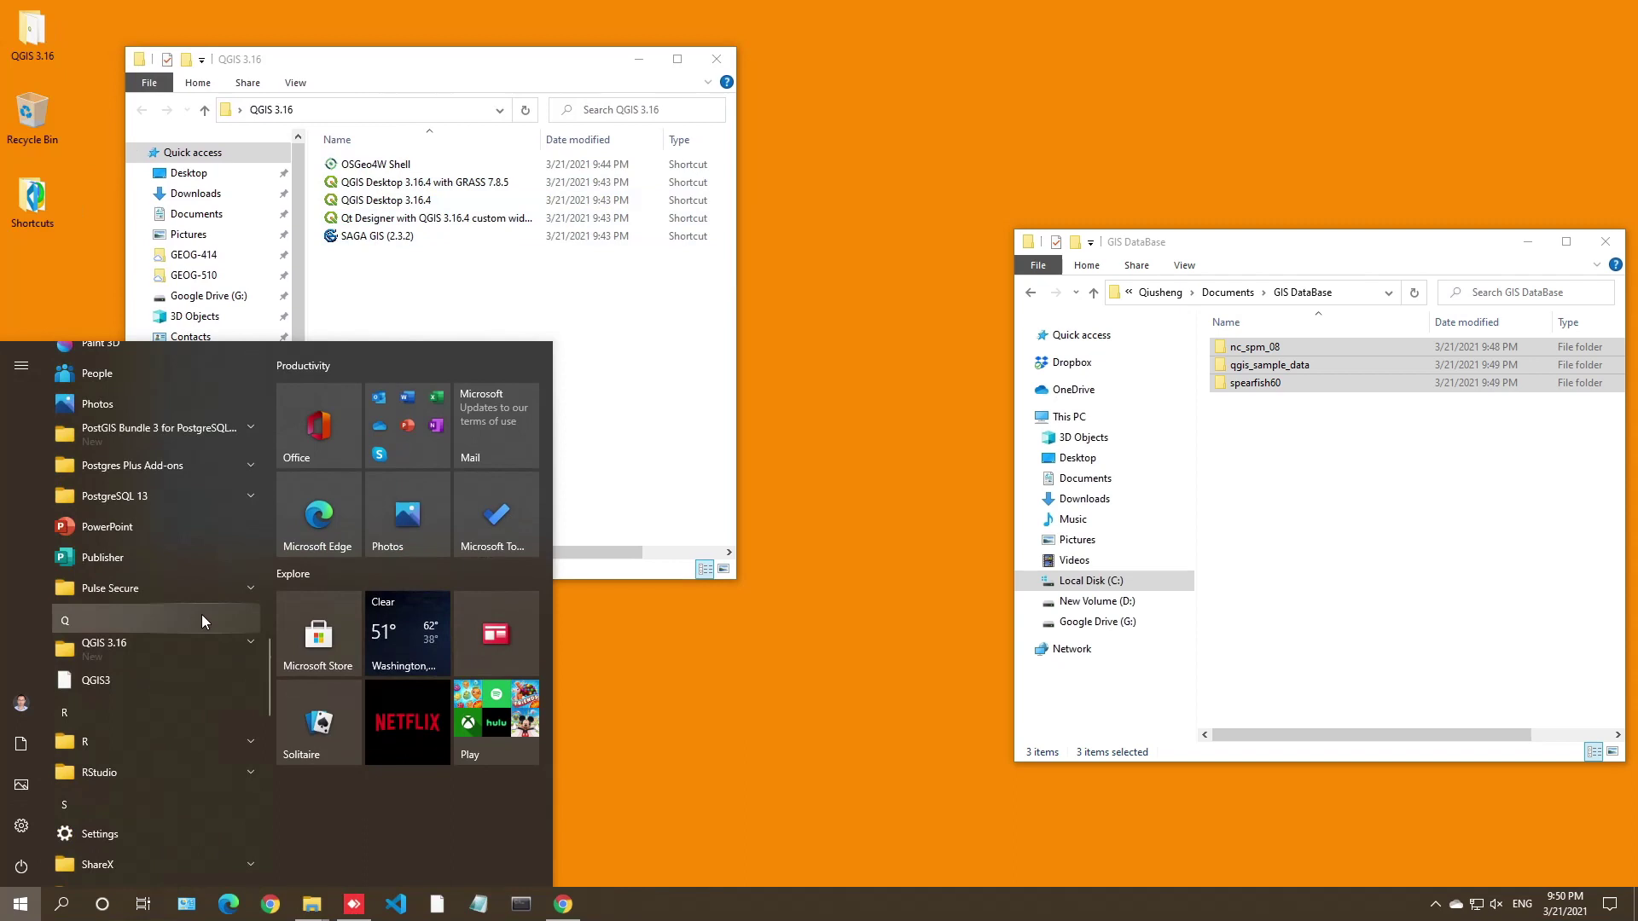
scroll(183, 663, up, 2)
scroll(183, 663, down, 2)
click(166, 648)
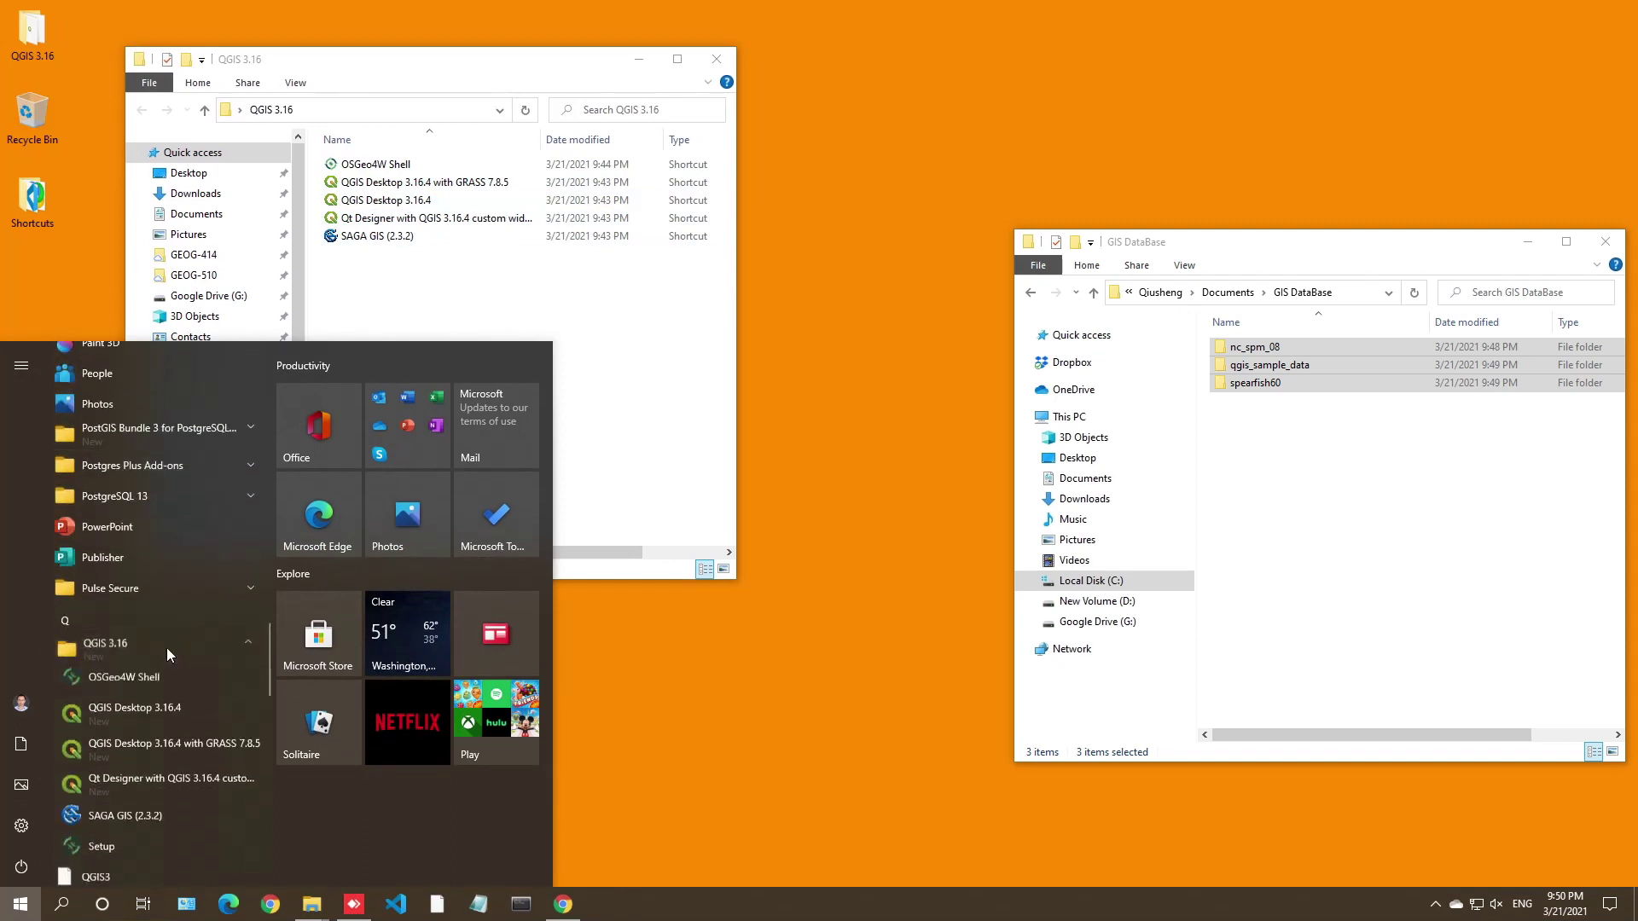
scroll(166, 648, down, 3)
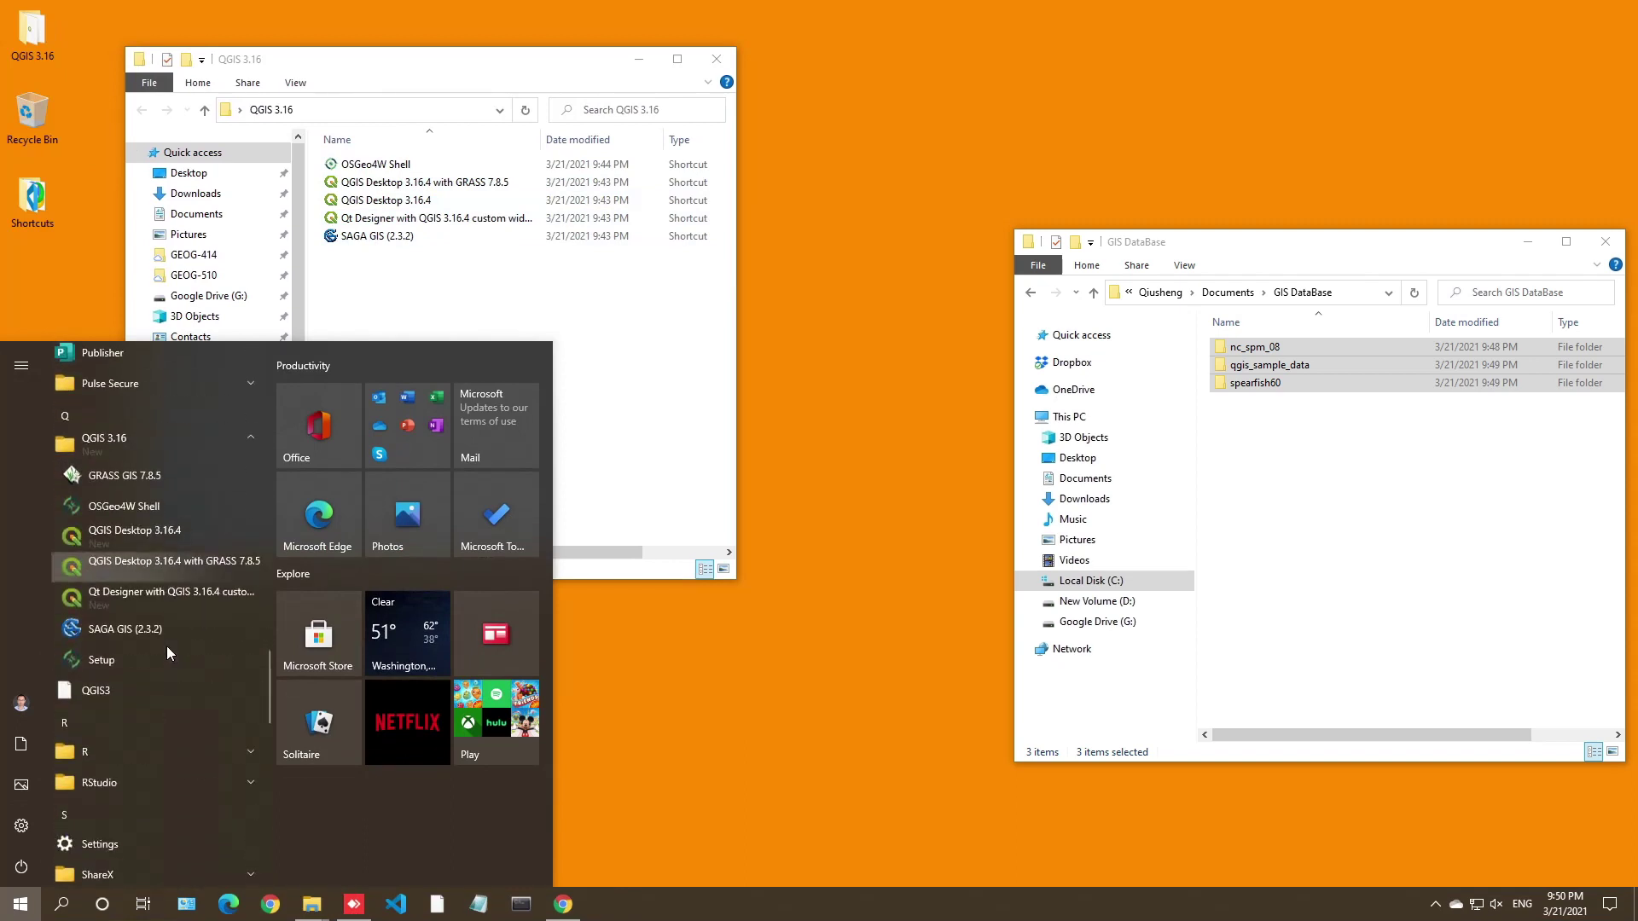
click(142, 532)
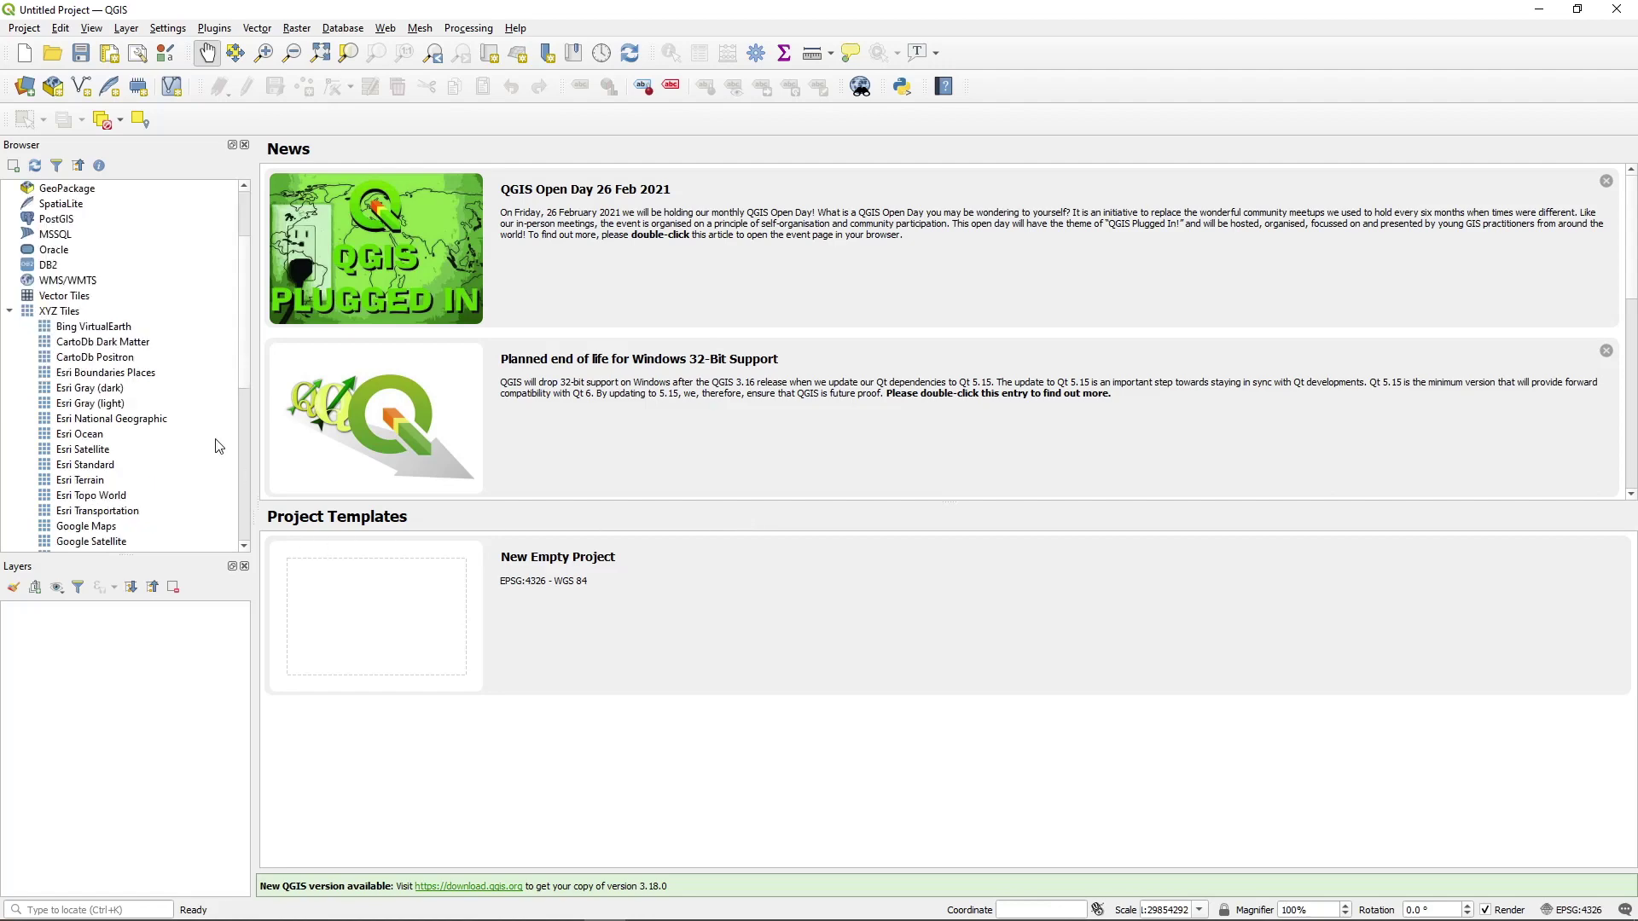
Look through the XYZ Tiles basemaps in the Browser, then leave the list collapsed and make the Browser area narrower
scroll(220, 445, up, 5)
scroll(220, 445, down, 7)
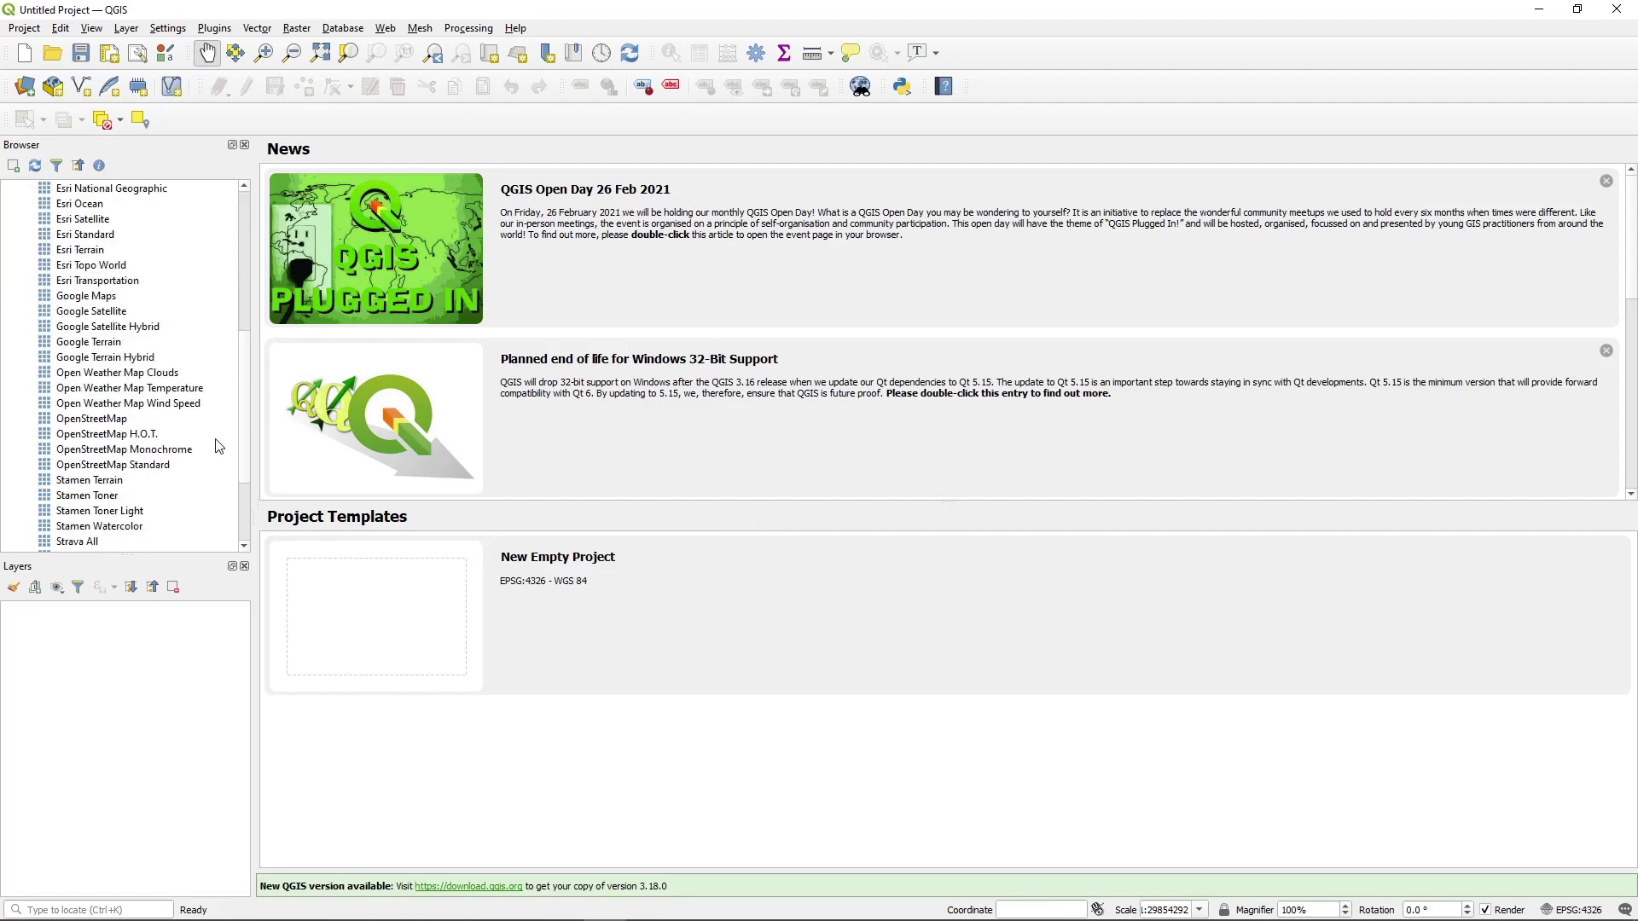
scroll(219, 446, down, 3)
scroll(214, 443, up, 10)
click(10, 417)
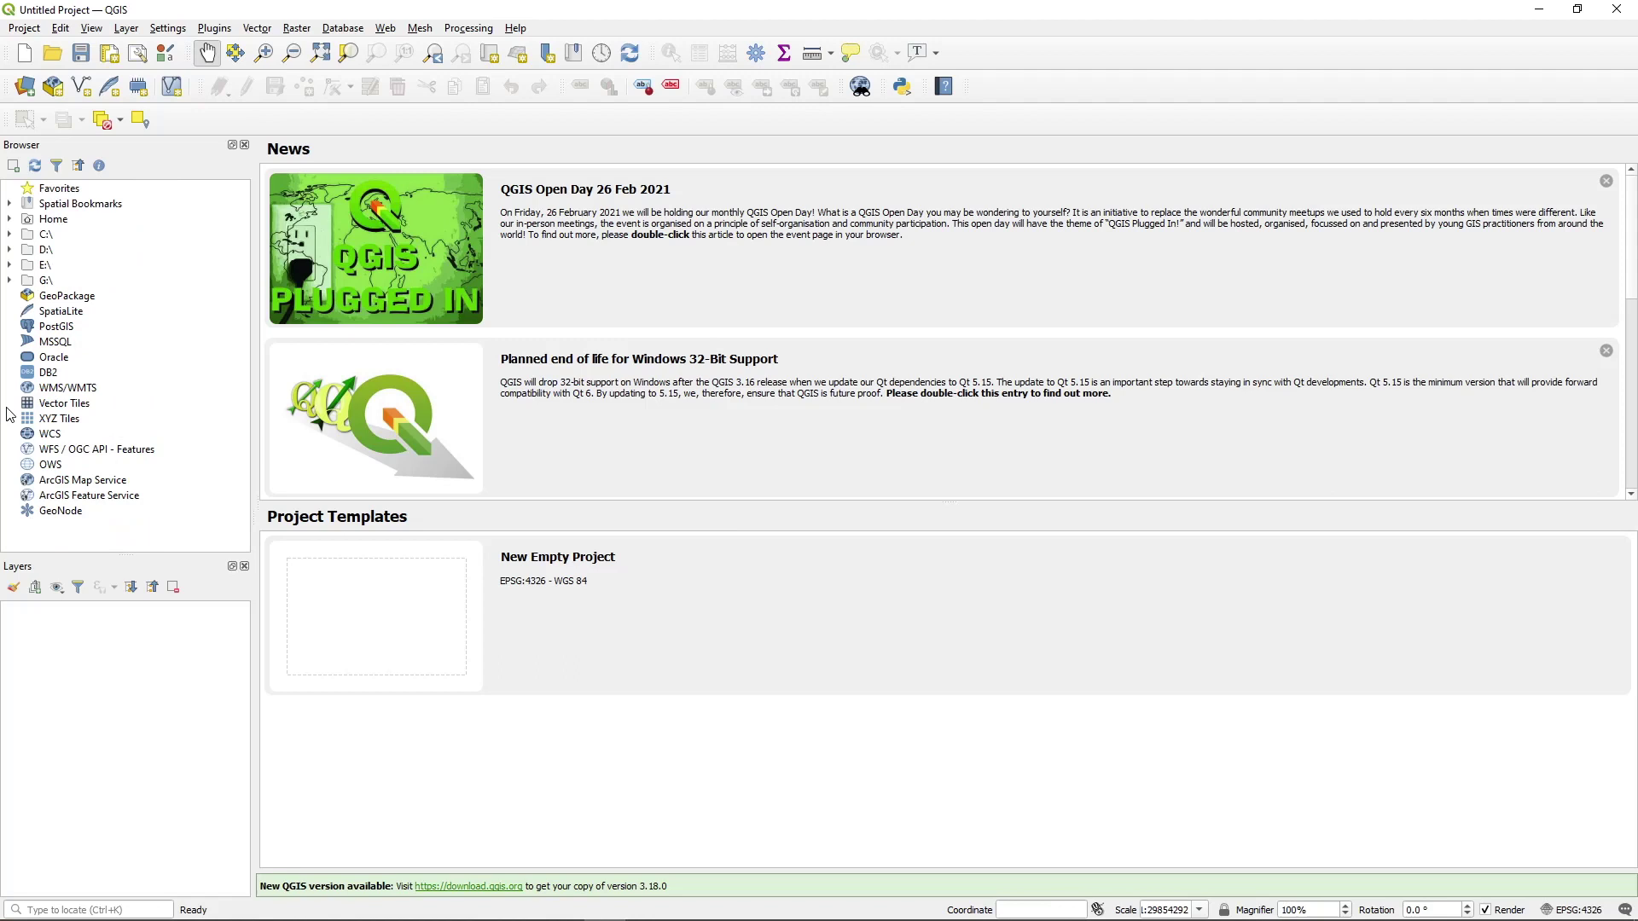
click(10, 419)
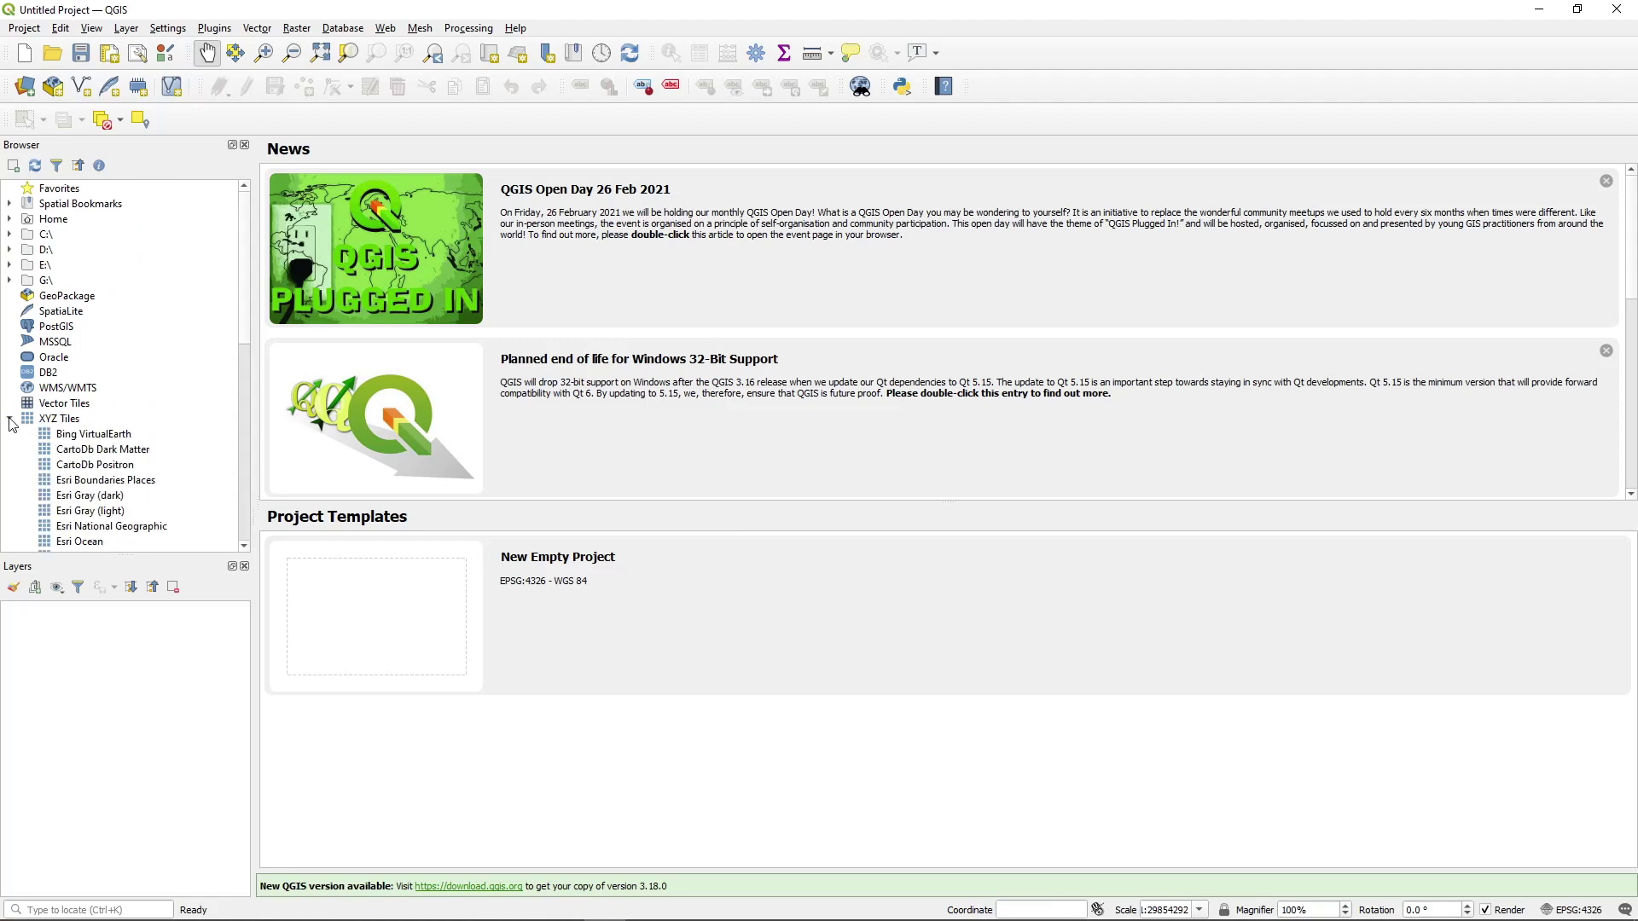
click(10, 419)
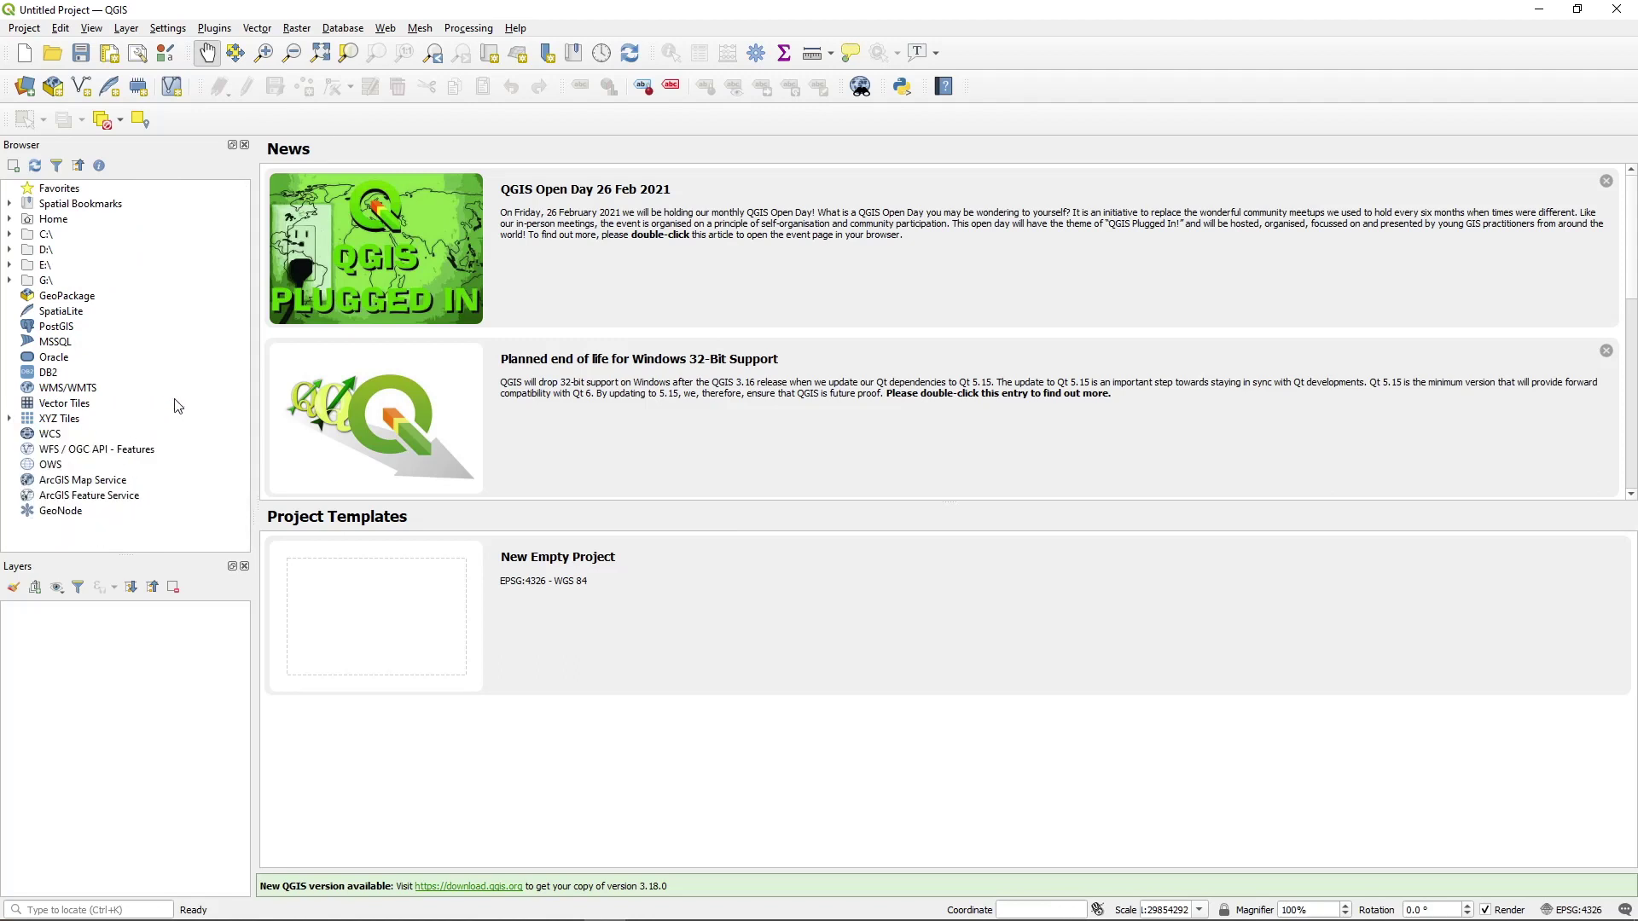
drag(254, 399, 224, 398)
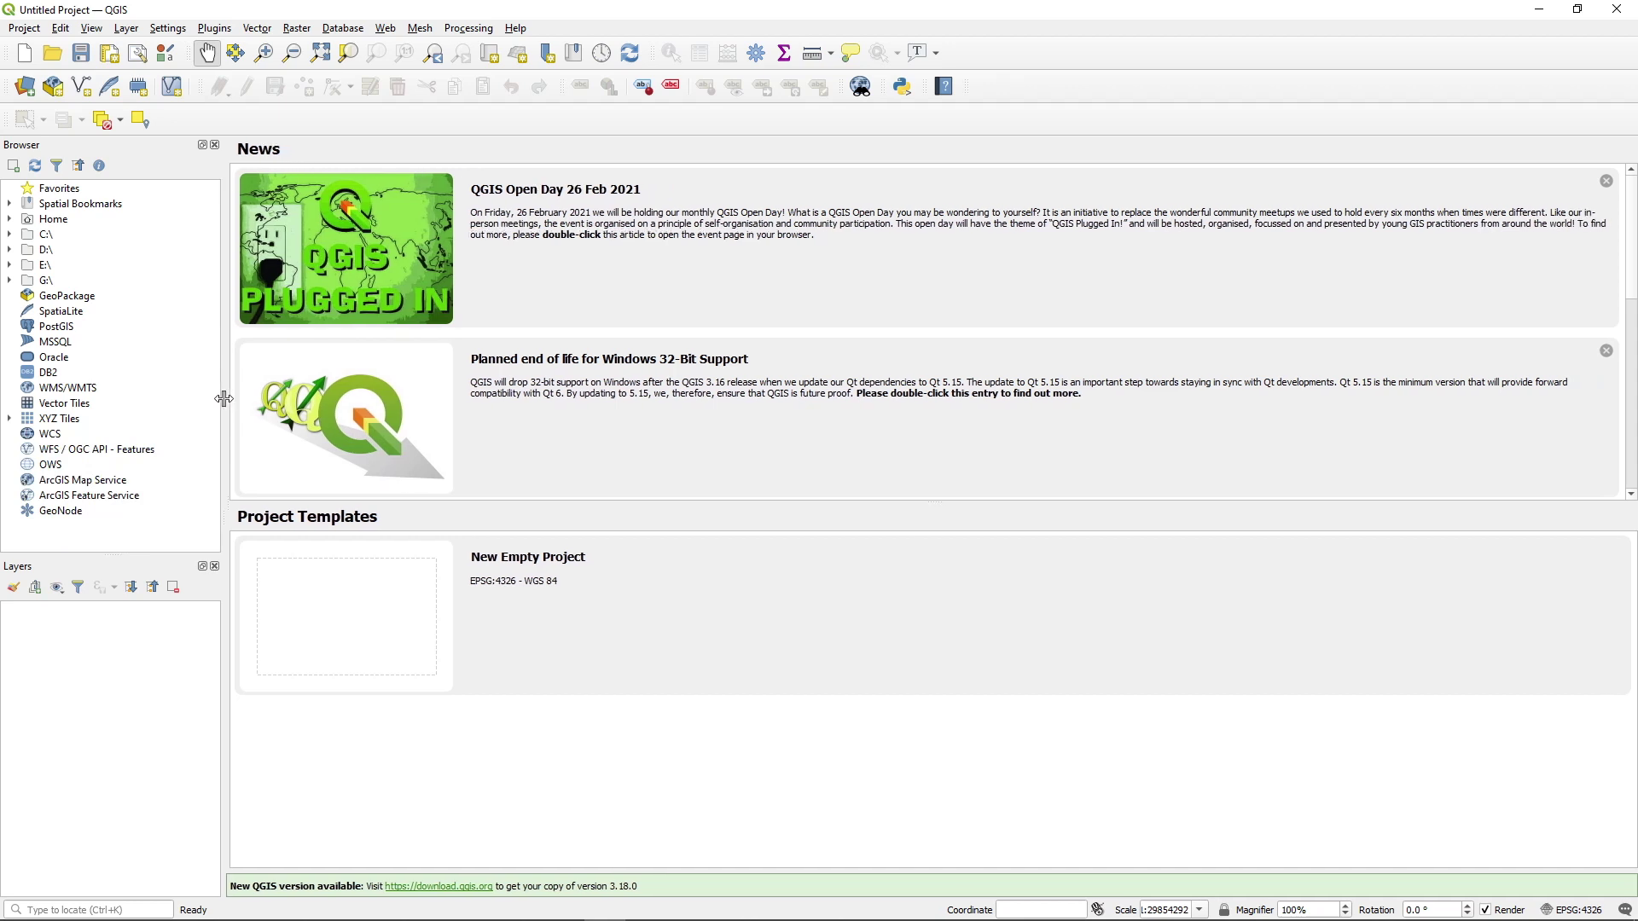
Switch to Chrome and bring up the qgis_basemaps.py page of the qgis-earthengine-examples GitHub repository, highlighting its web address
mouse_move(468, 917)
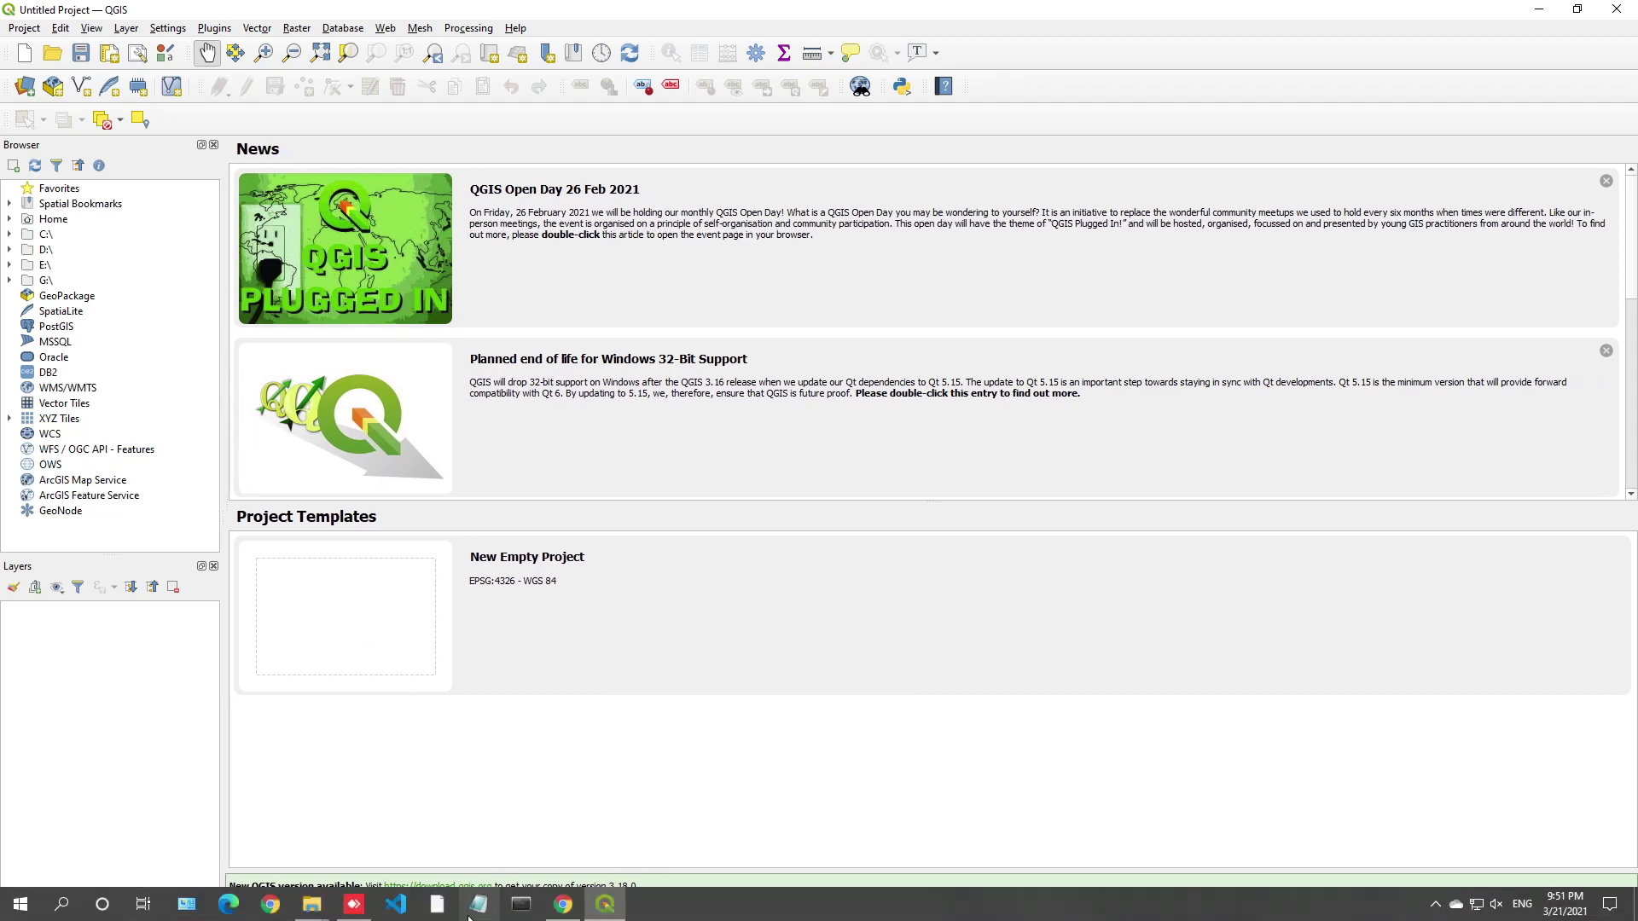
mouse_move(562, 913)
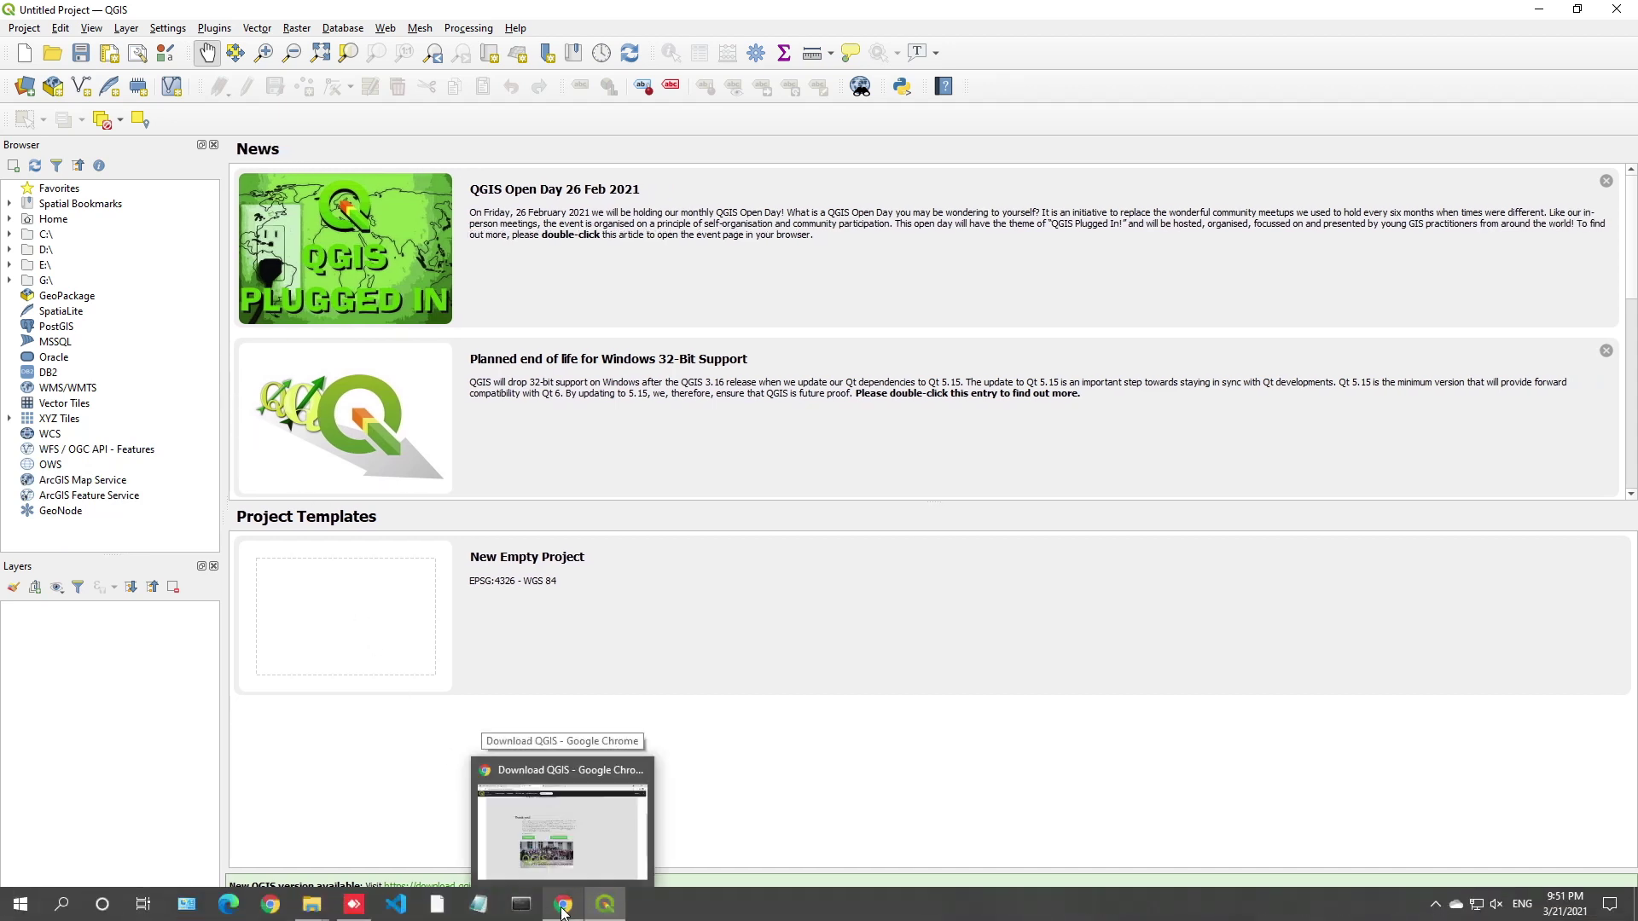
click(562, 913)
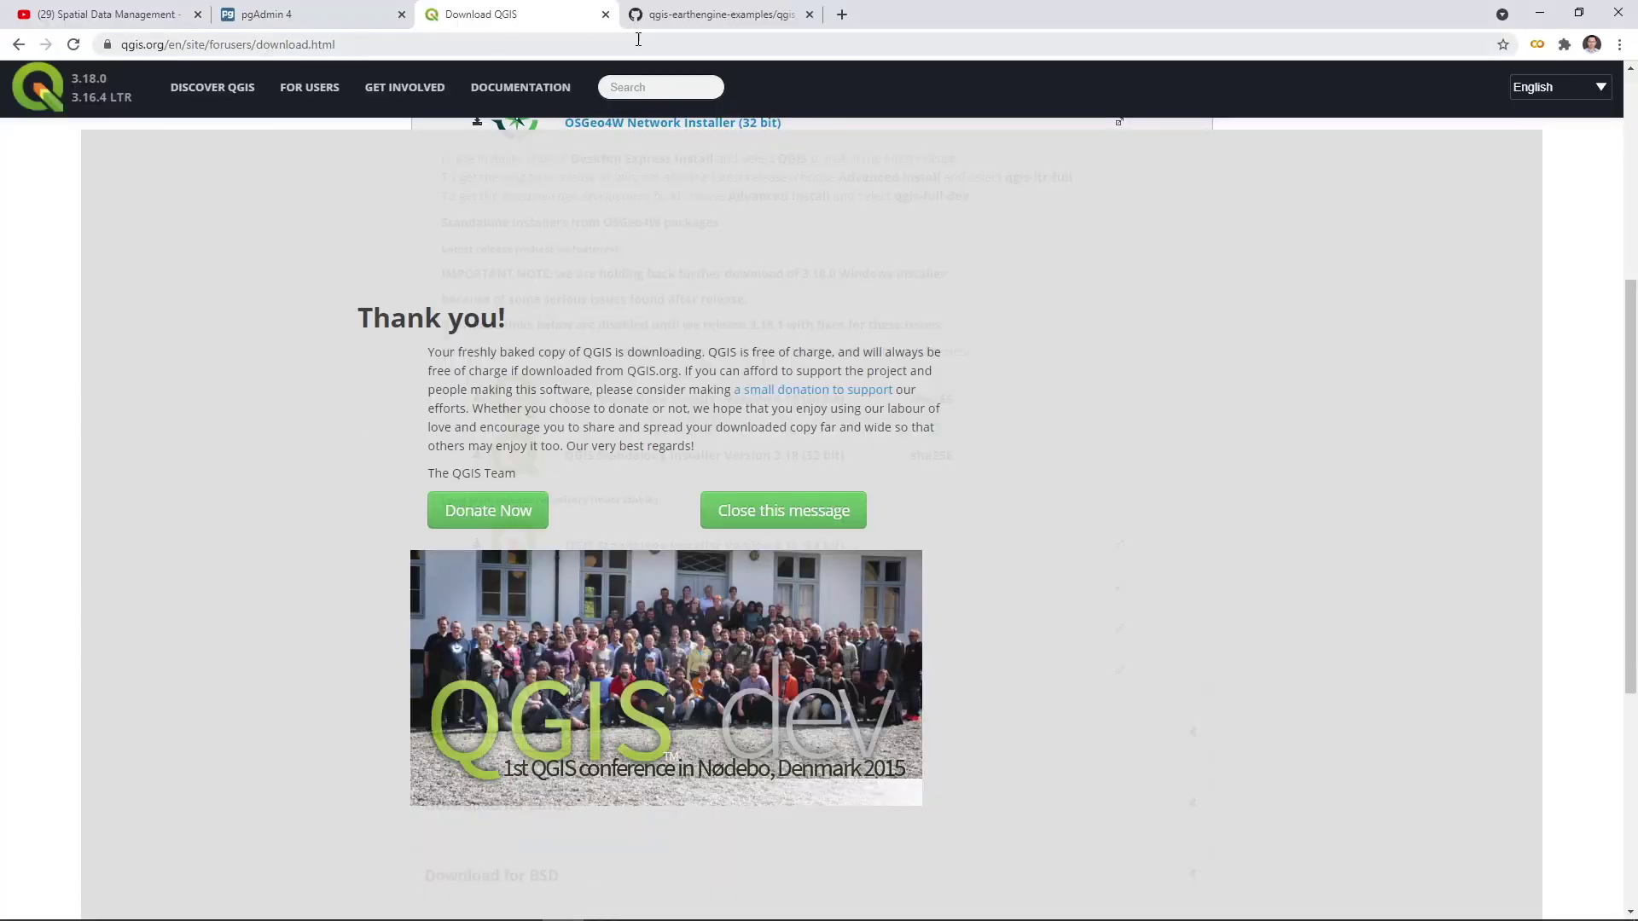
click(714, 17)
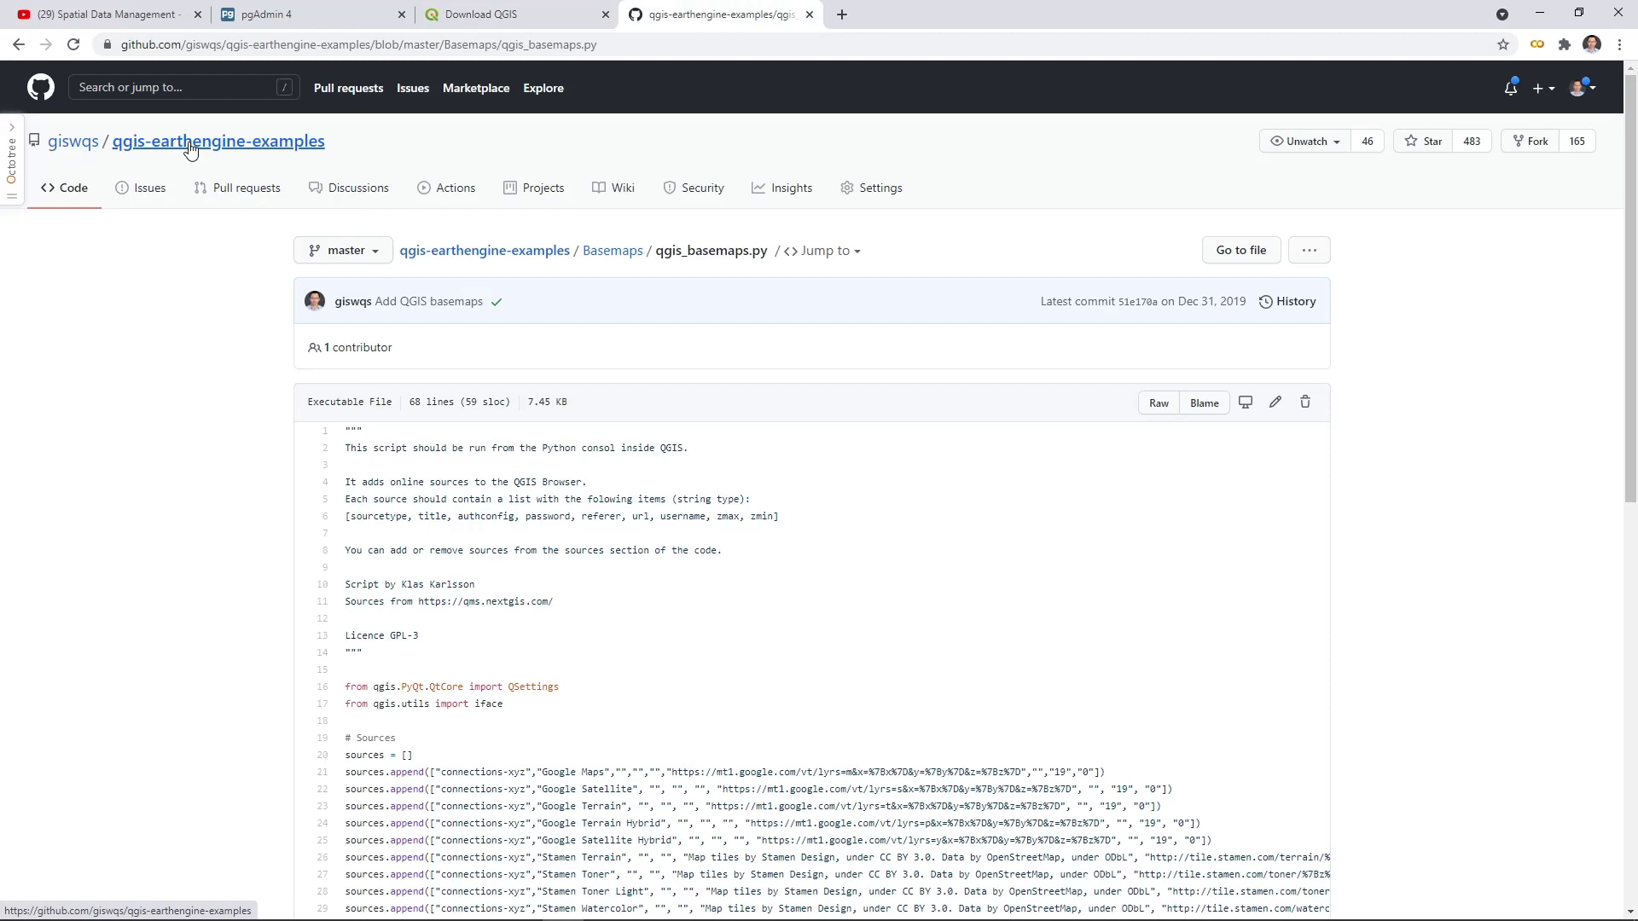
click(297, 49)
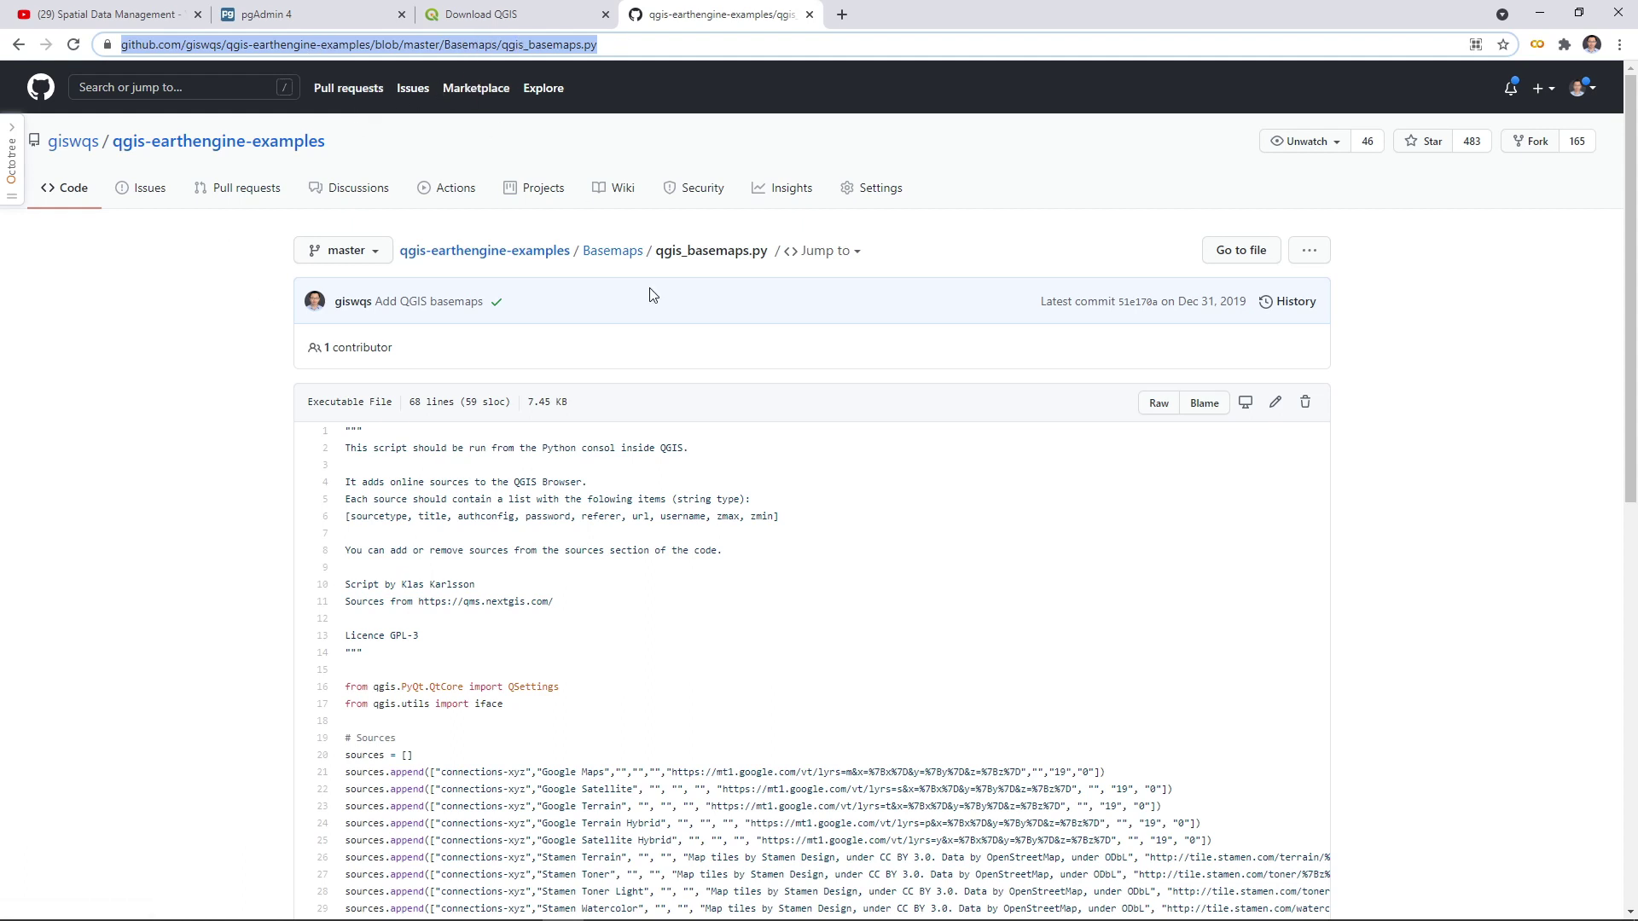
Save the raw version of qgis_basemaps.py to the Downloads folder as a Python file and return to QGIS
click(1157, 405)
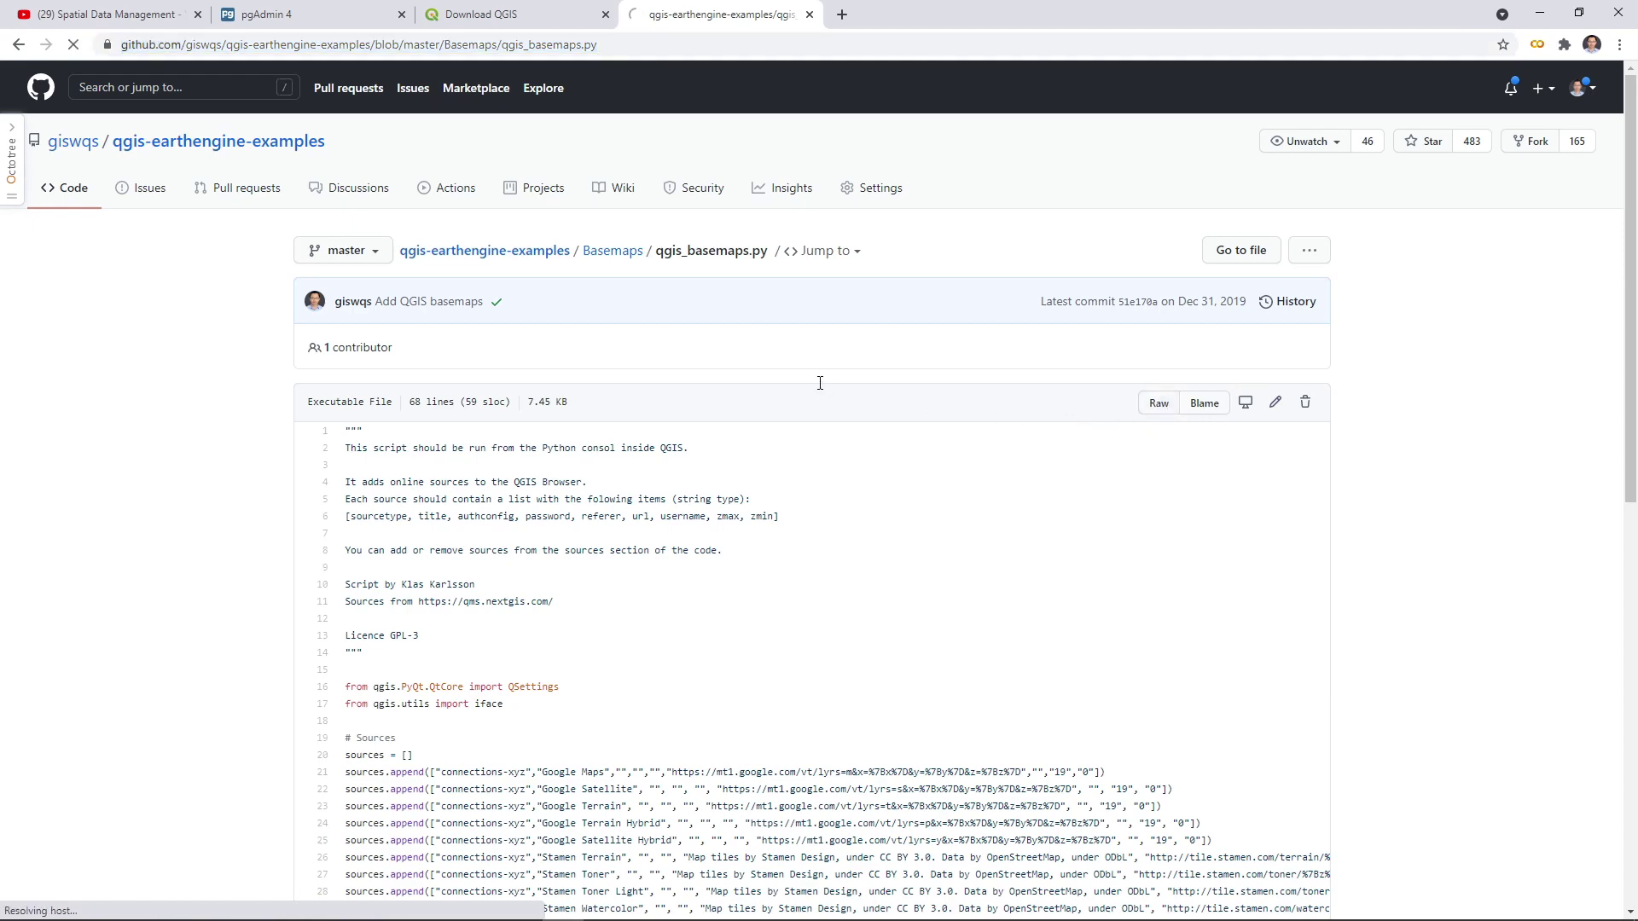
right_click(648, 201)
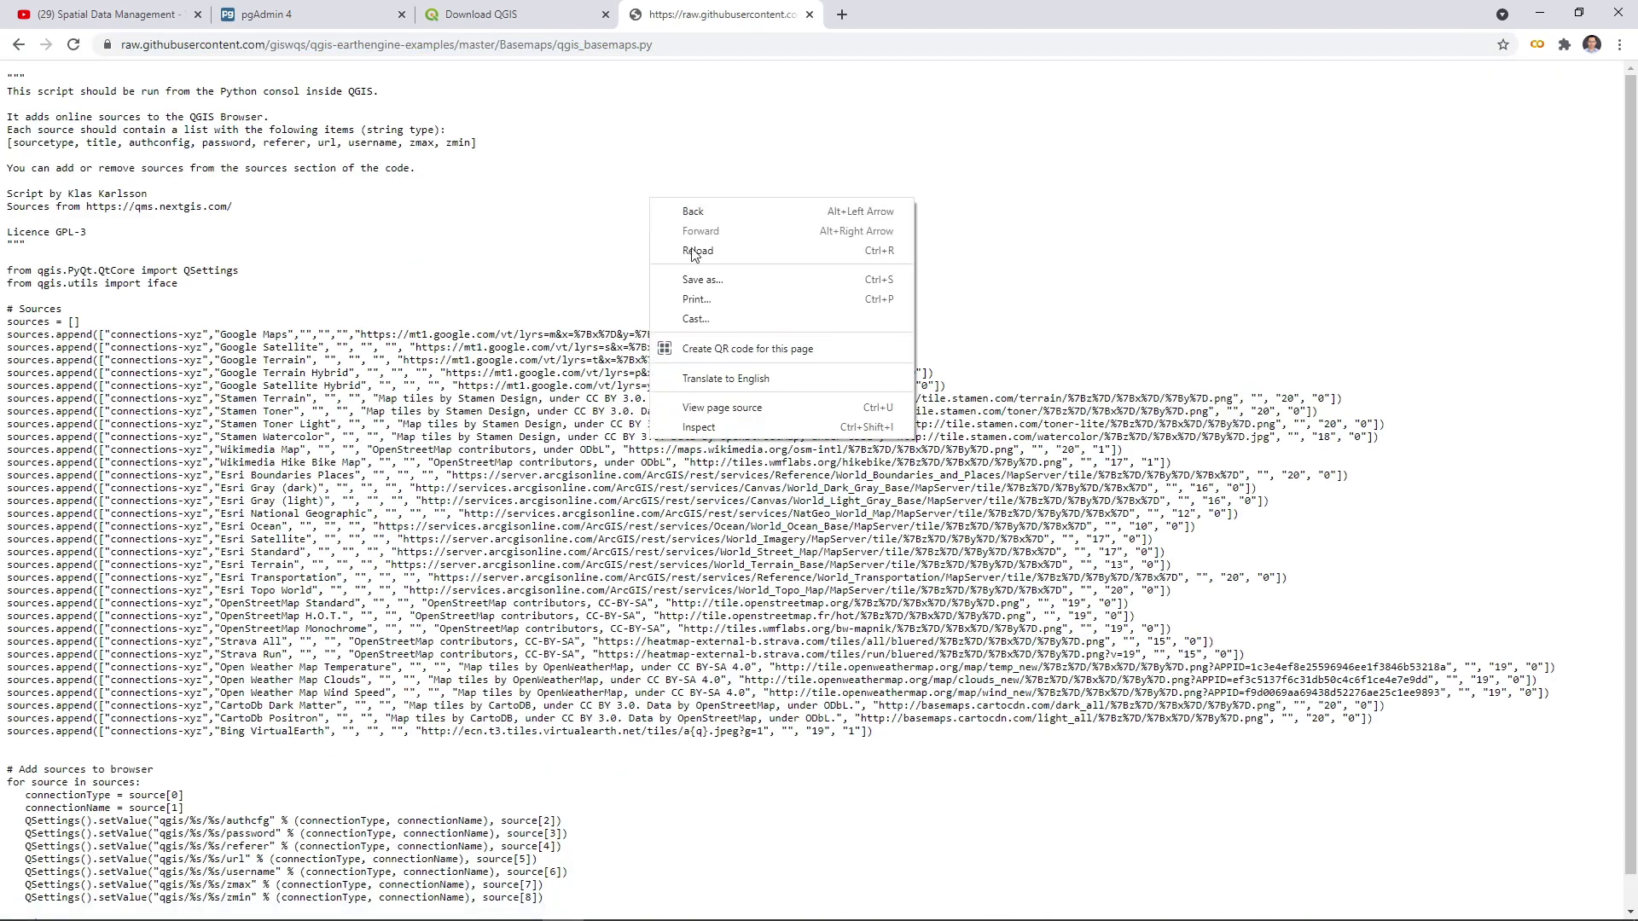
click(722, 276)
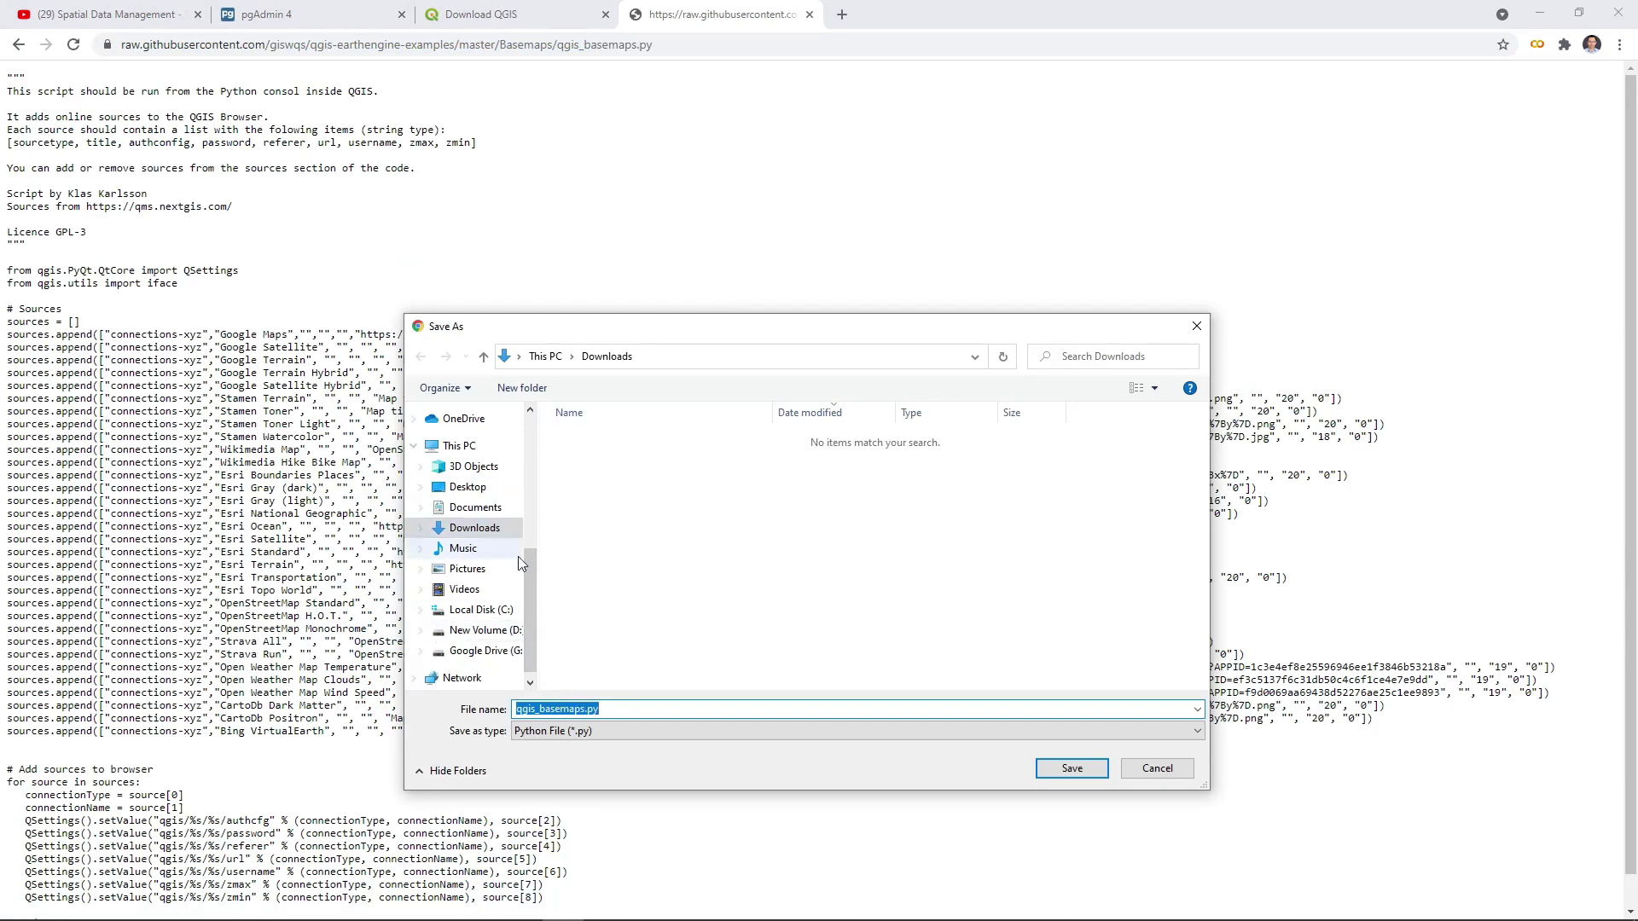
click(1063, 769)
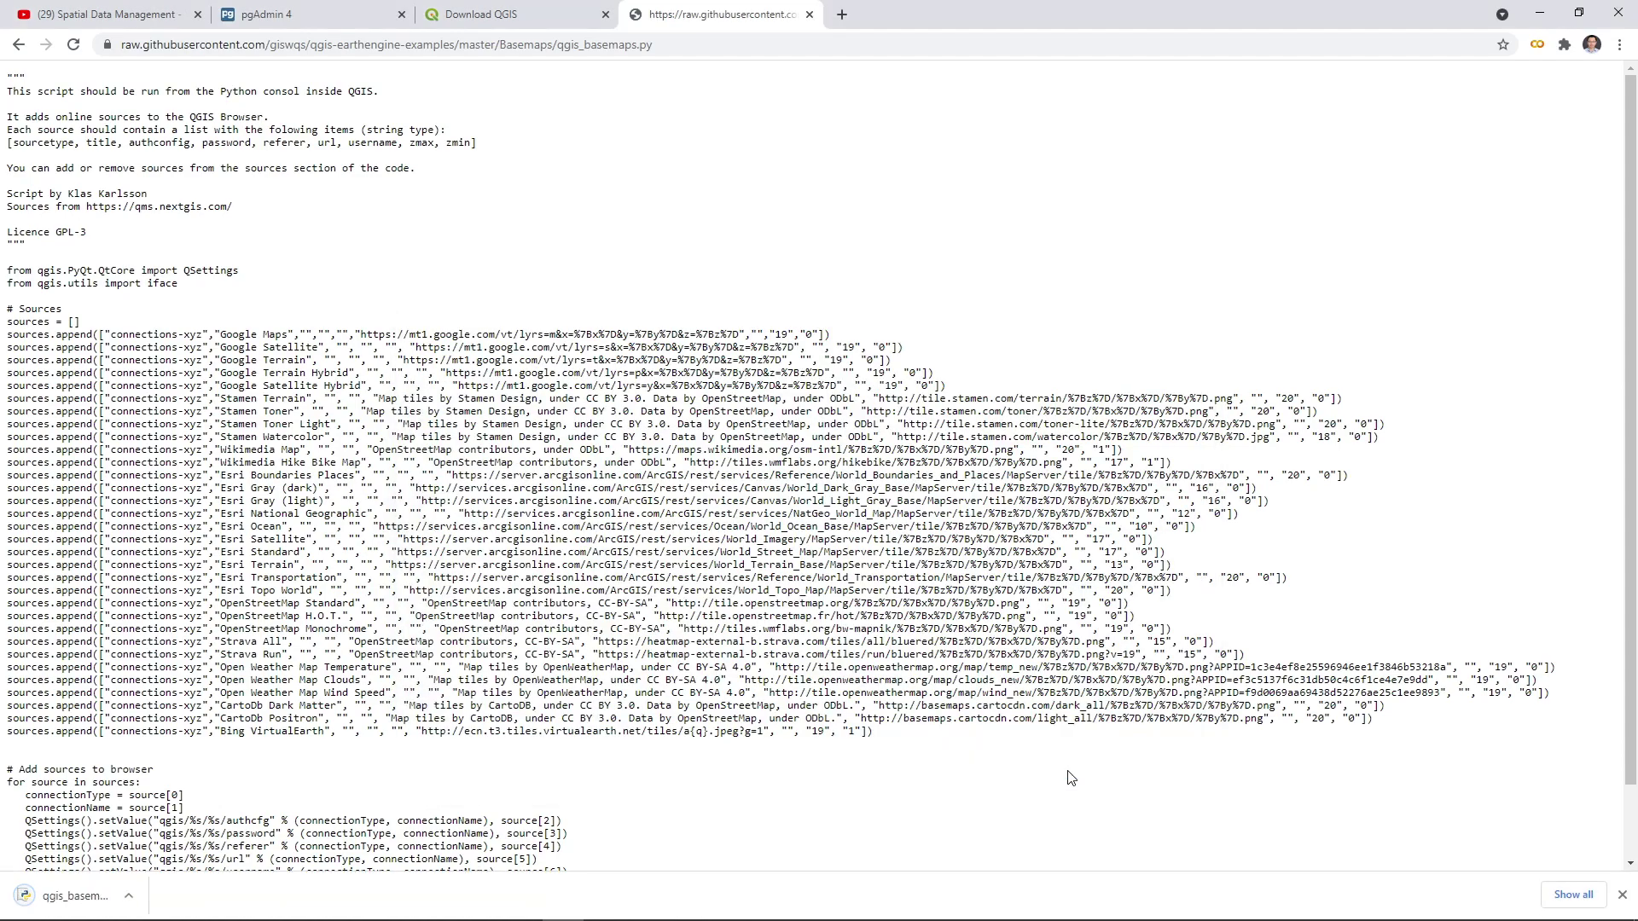
click(1539, 14)
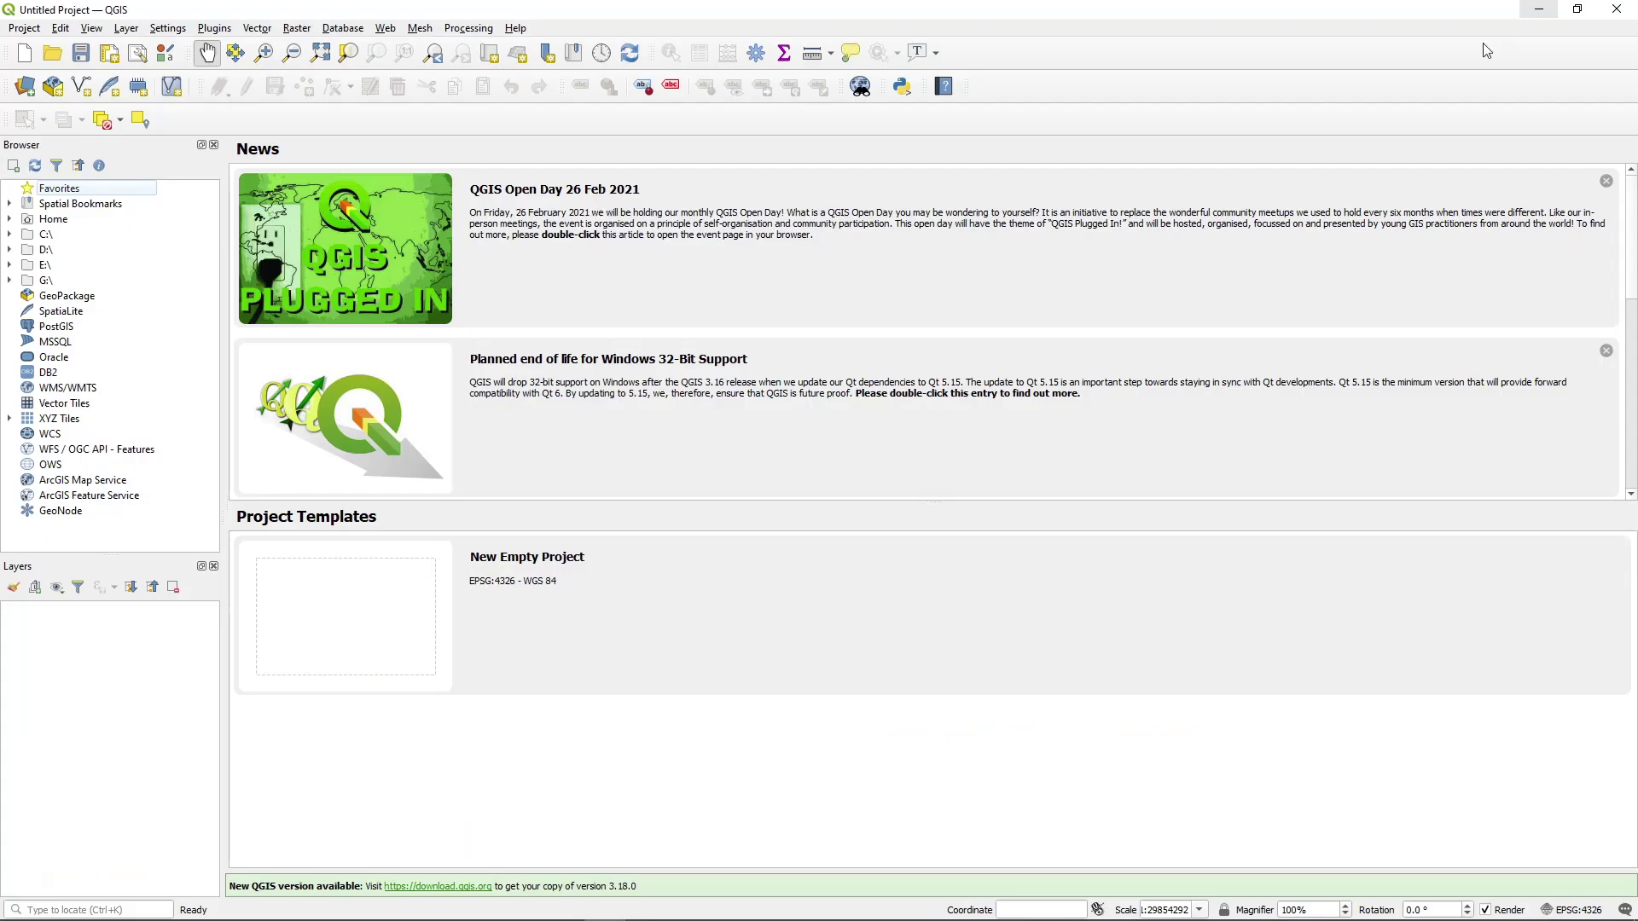
Open the Python Console, show its script editor, and widen the editor to about half of the console
click(362, 616)
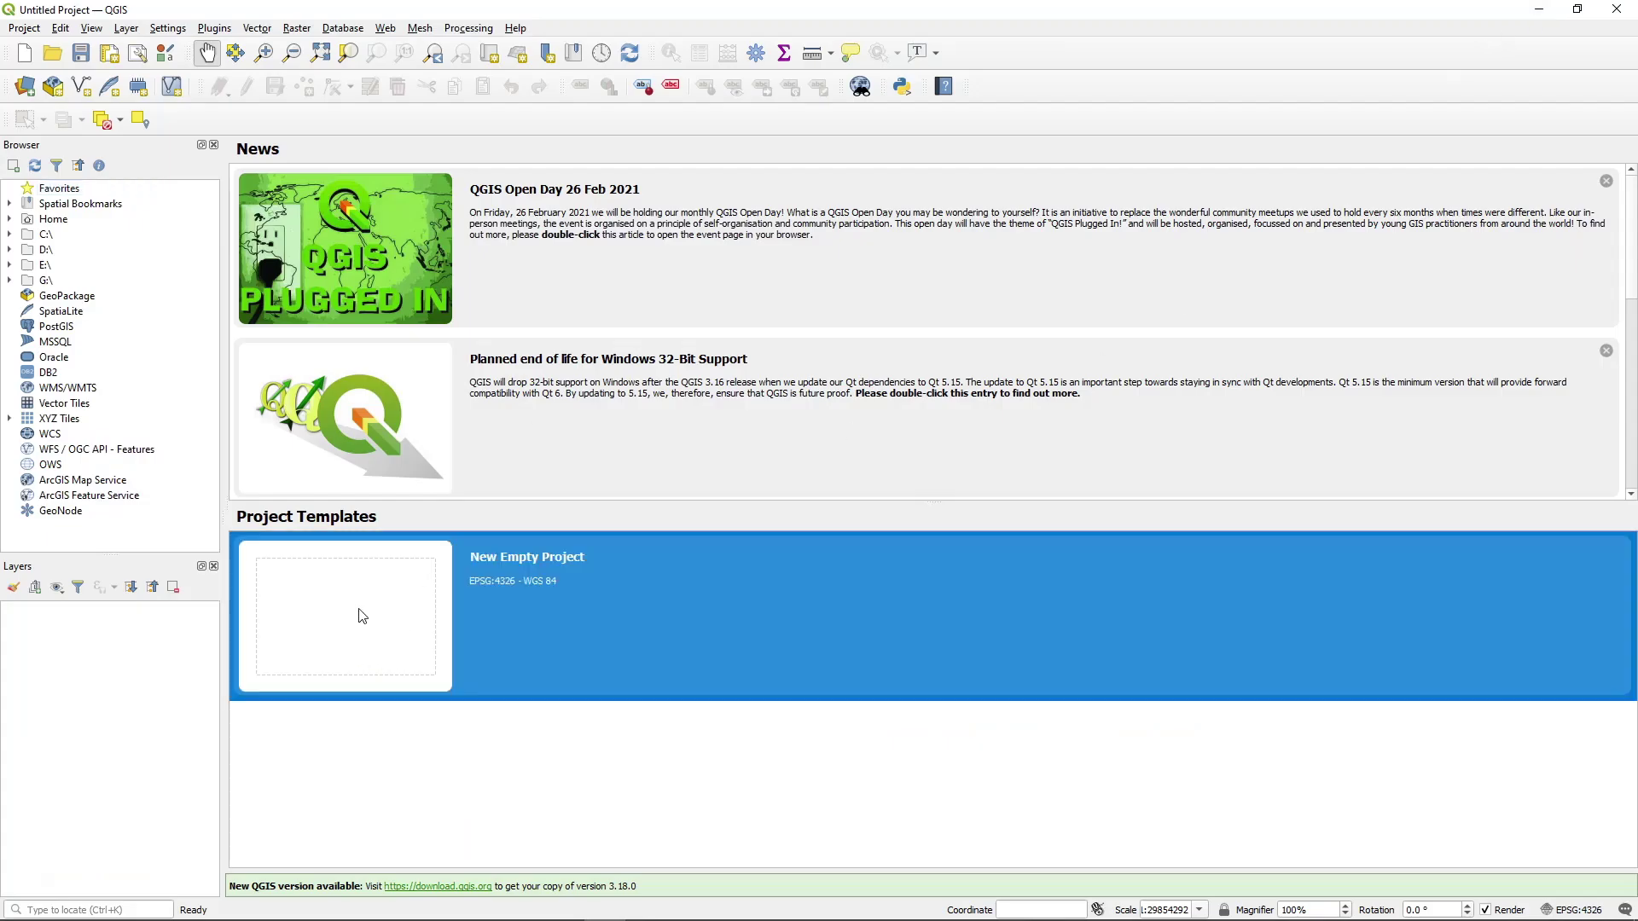
click(902, 89)
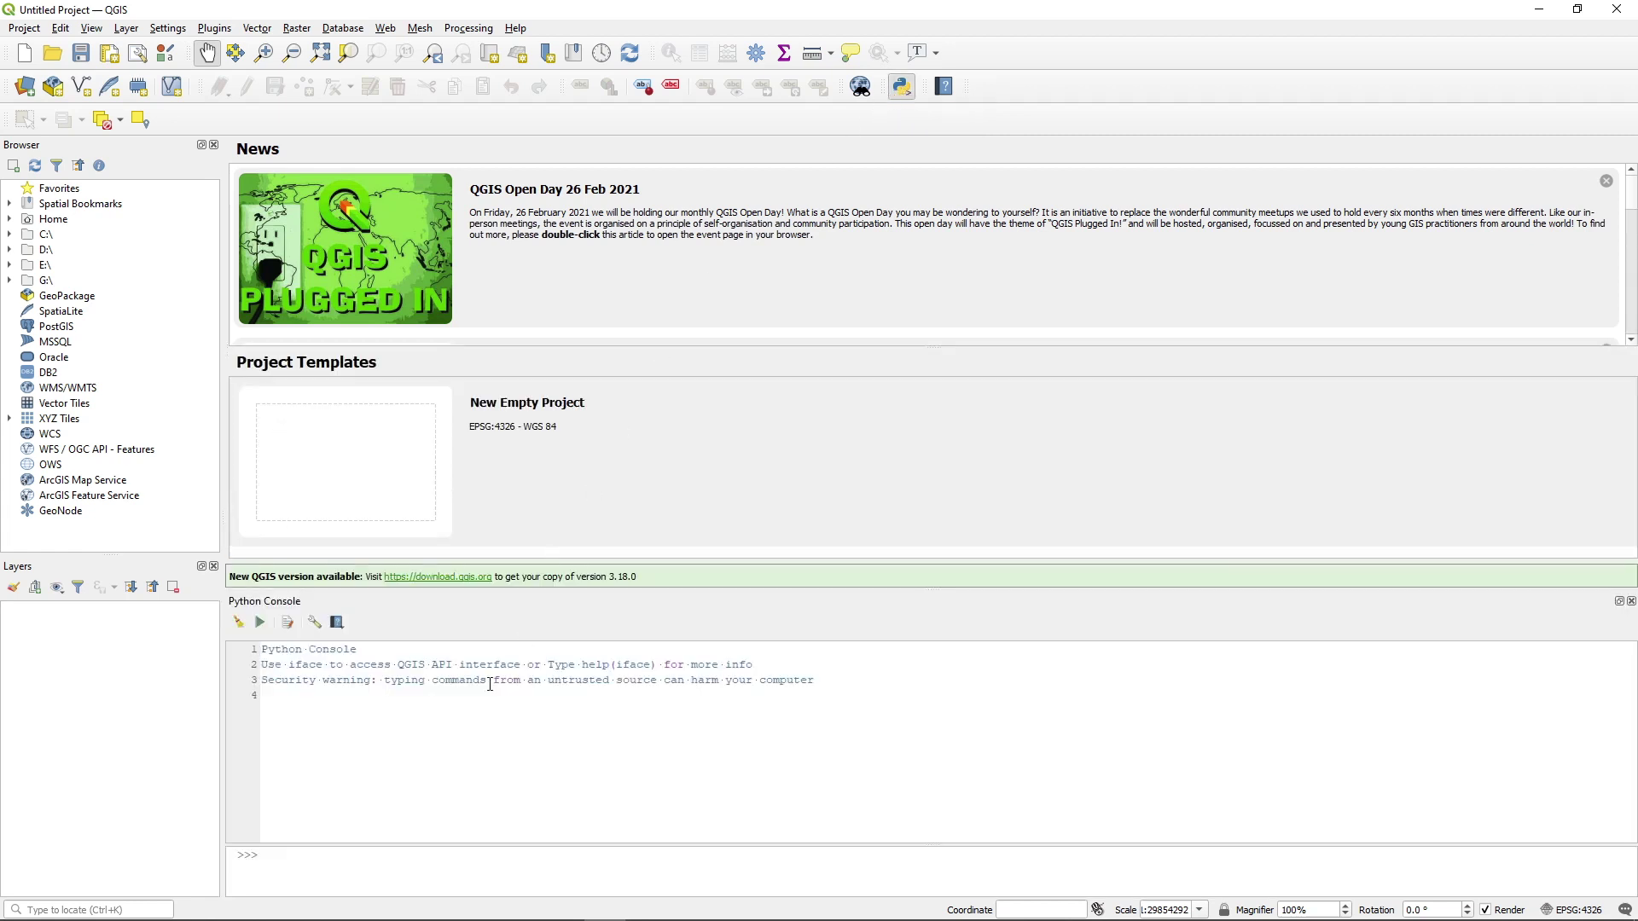
click(374, 713)
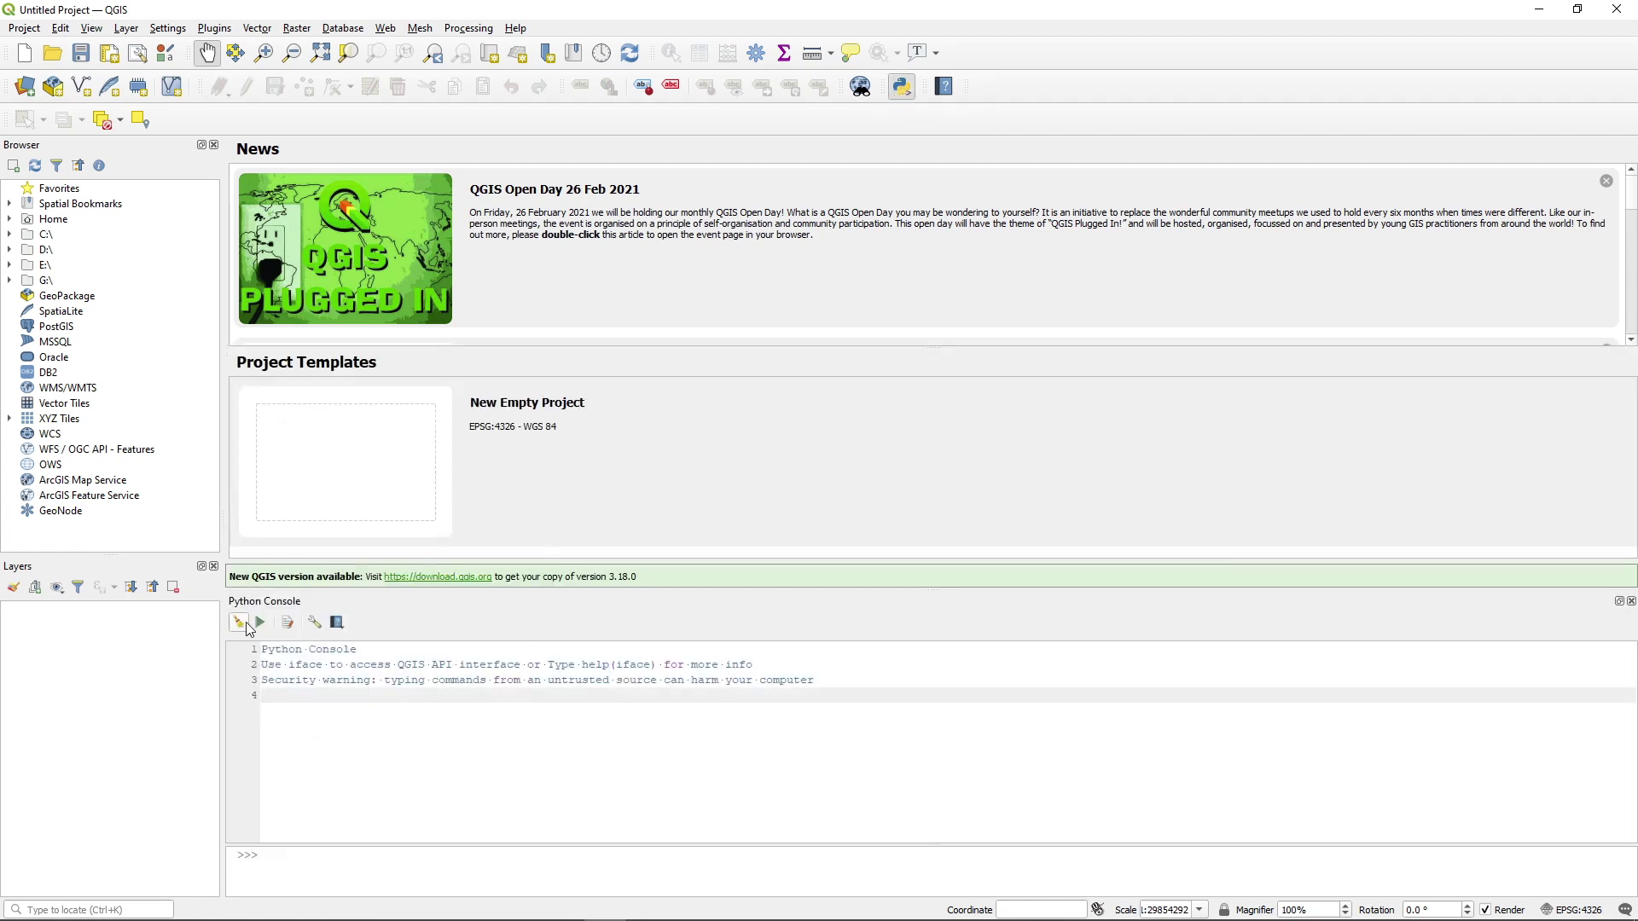
click(291, 632)
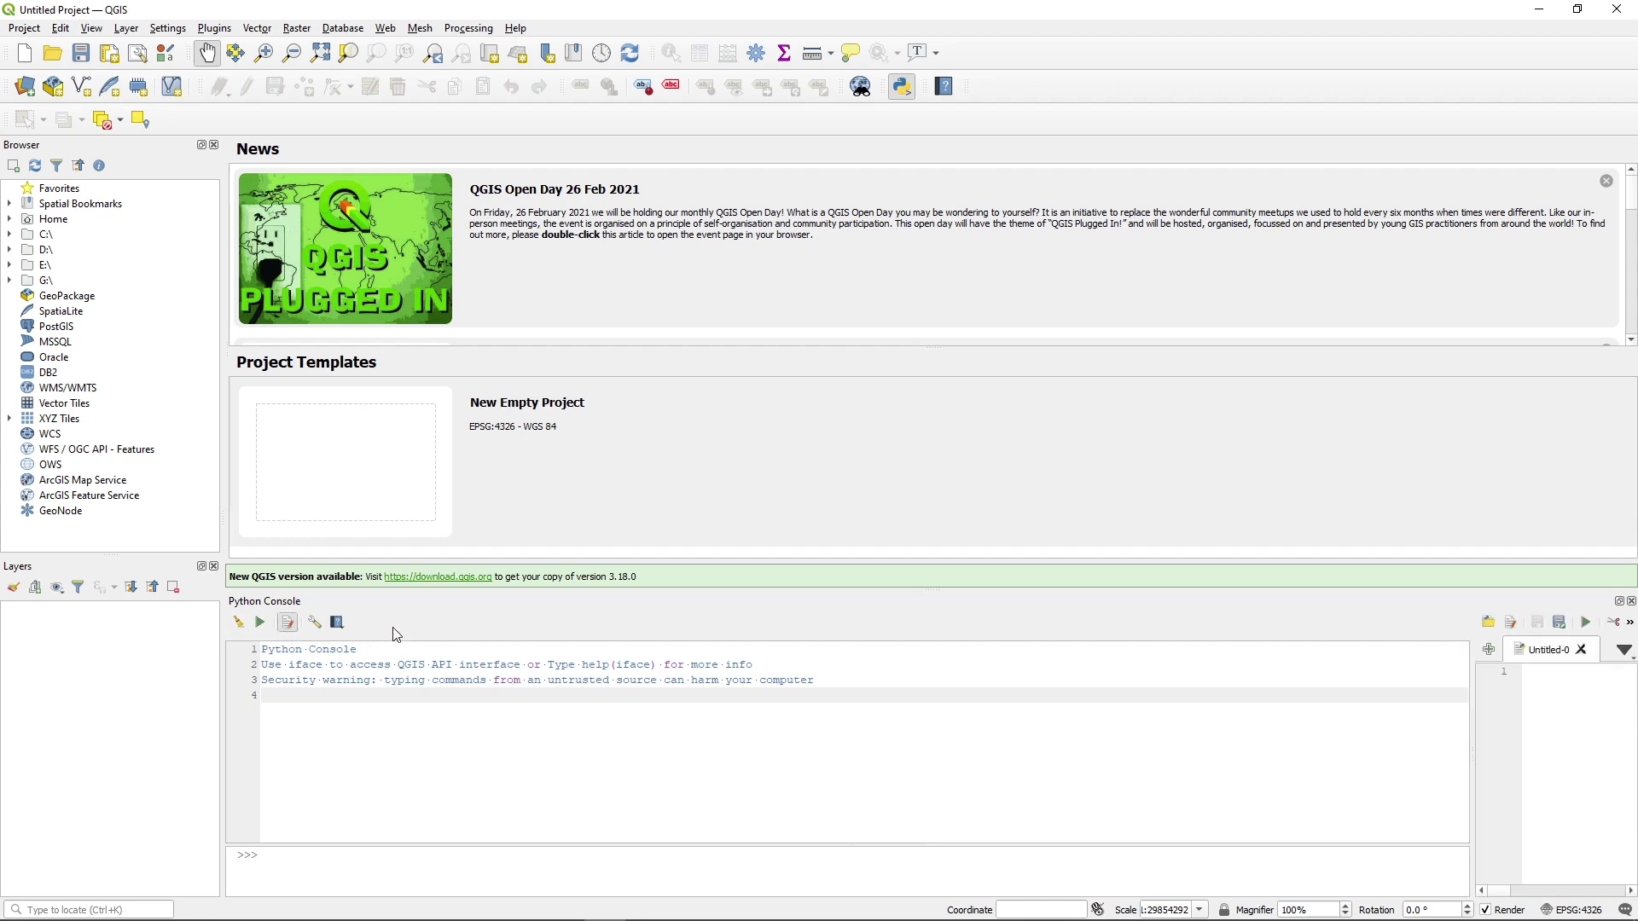
right_click(401, 735)
click(952, 703)
drag(1475, 696, 929, 701)
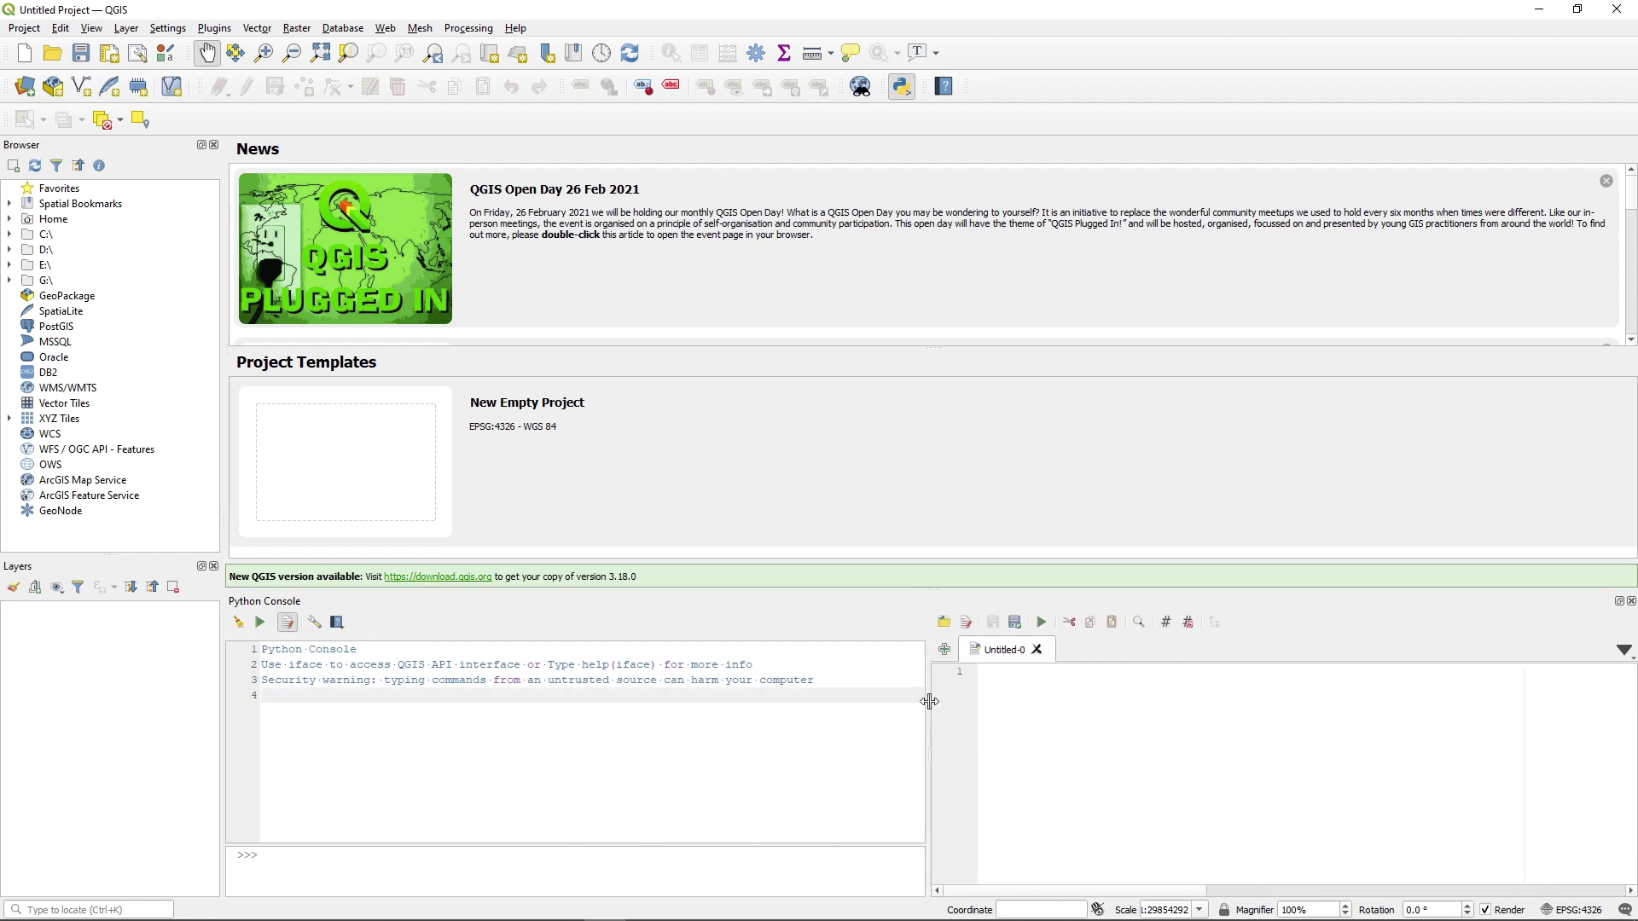
Open qgis_basemaps.py from the Downloads folder in the script editor and review the tile sources it defines
click(944, 623)
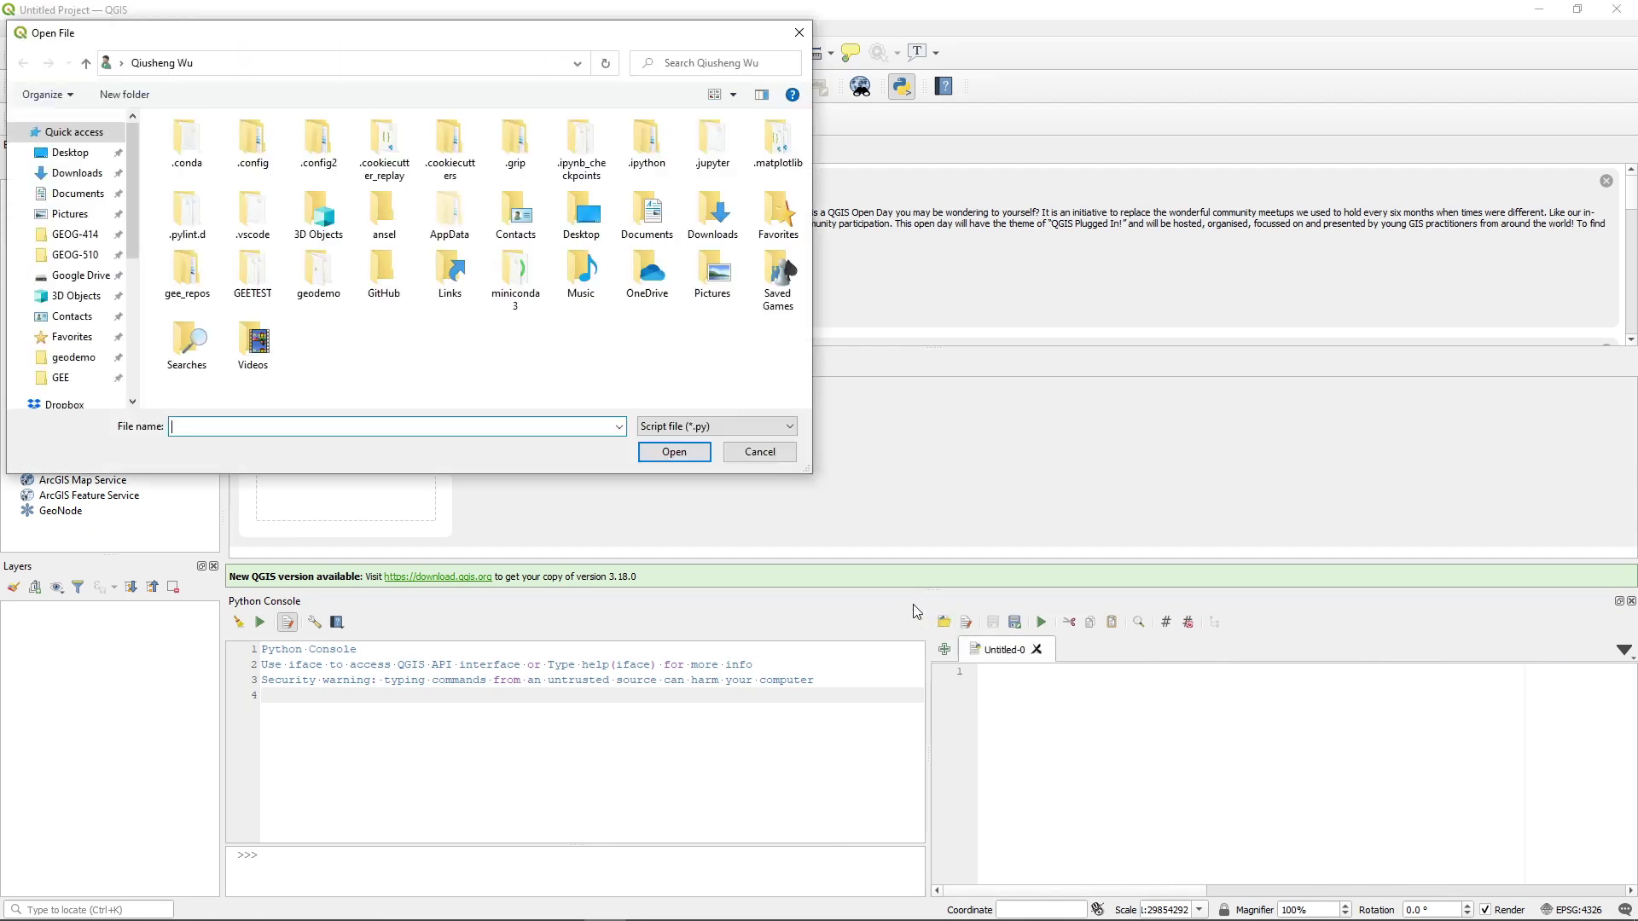
click(75, 173)
click(200, 173)
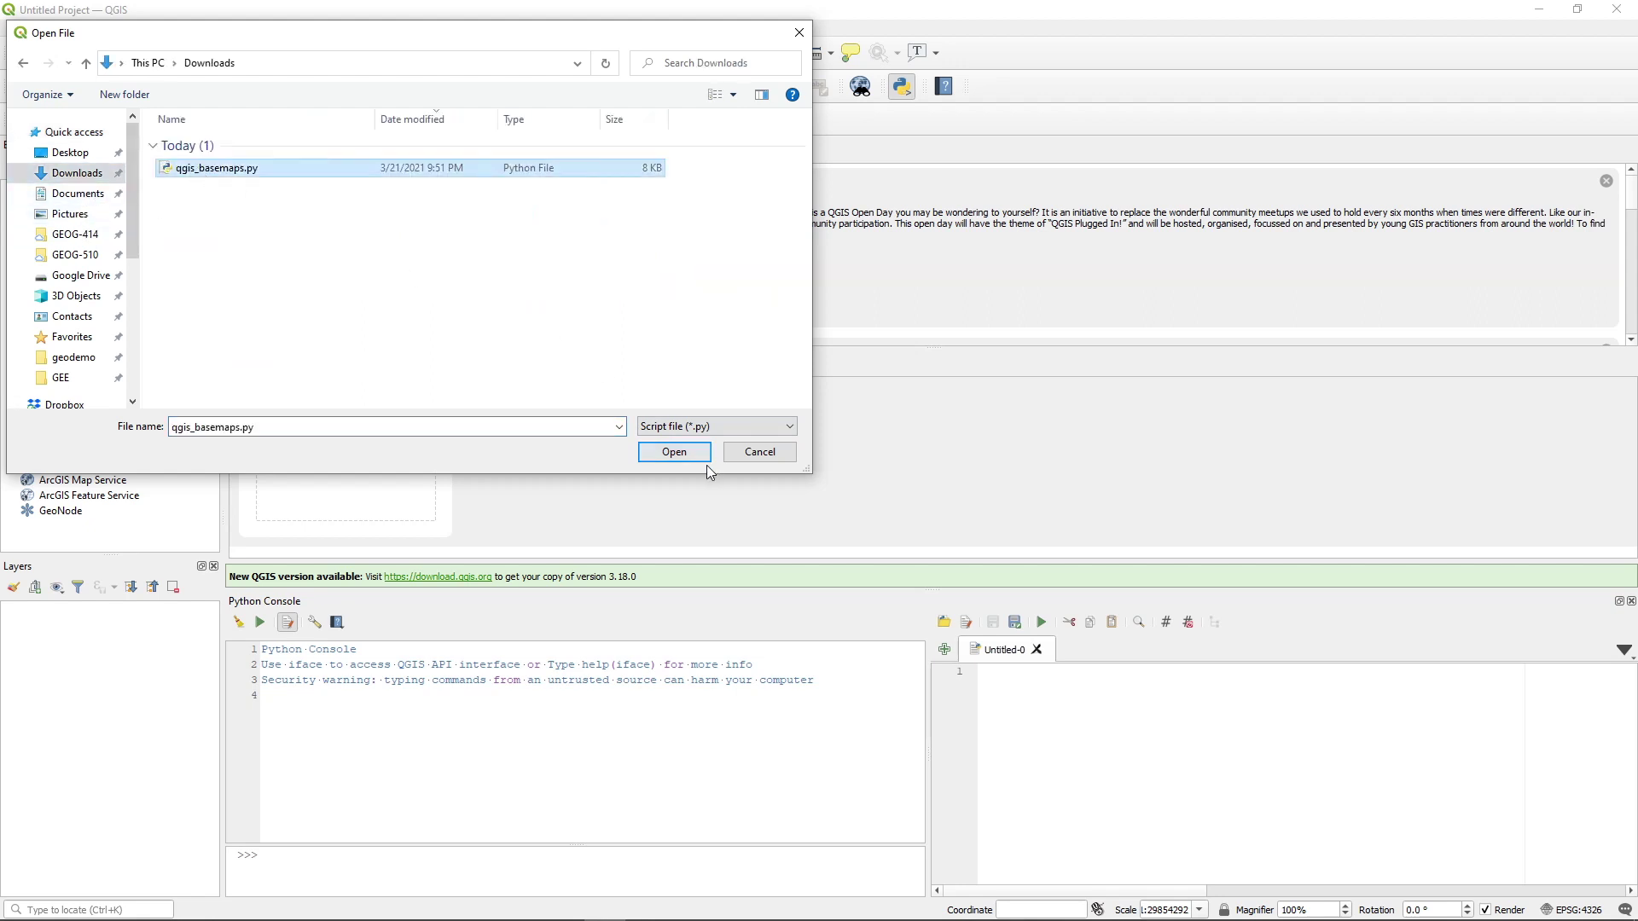
click(674, 452)
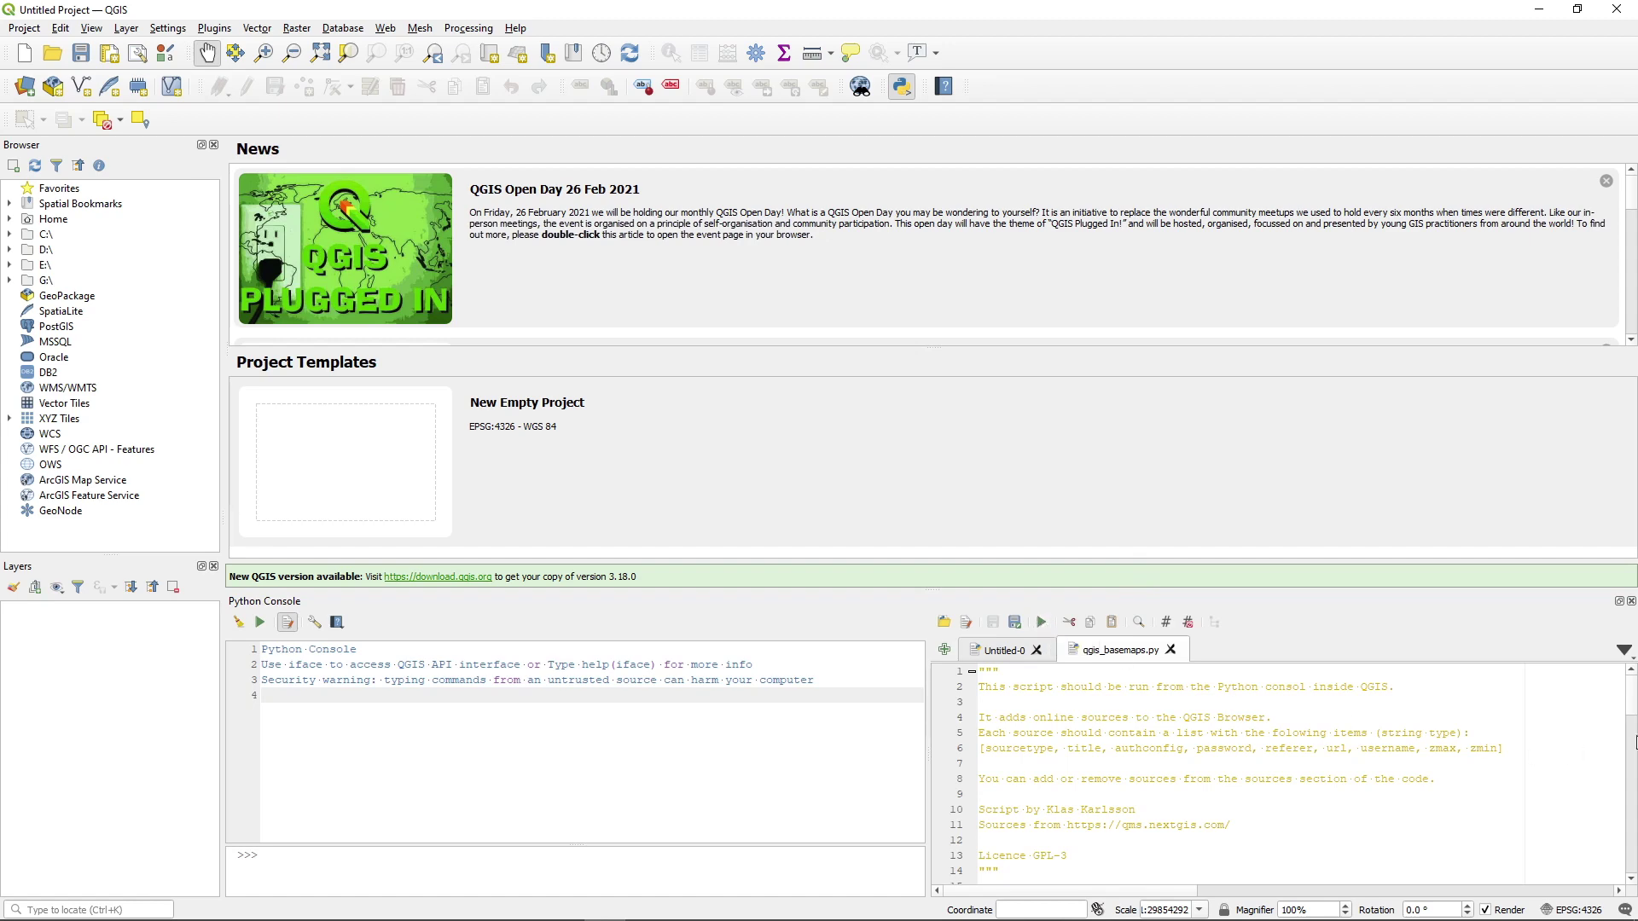
drag(1630, 707, 1548, 758)
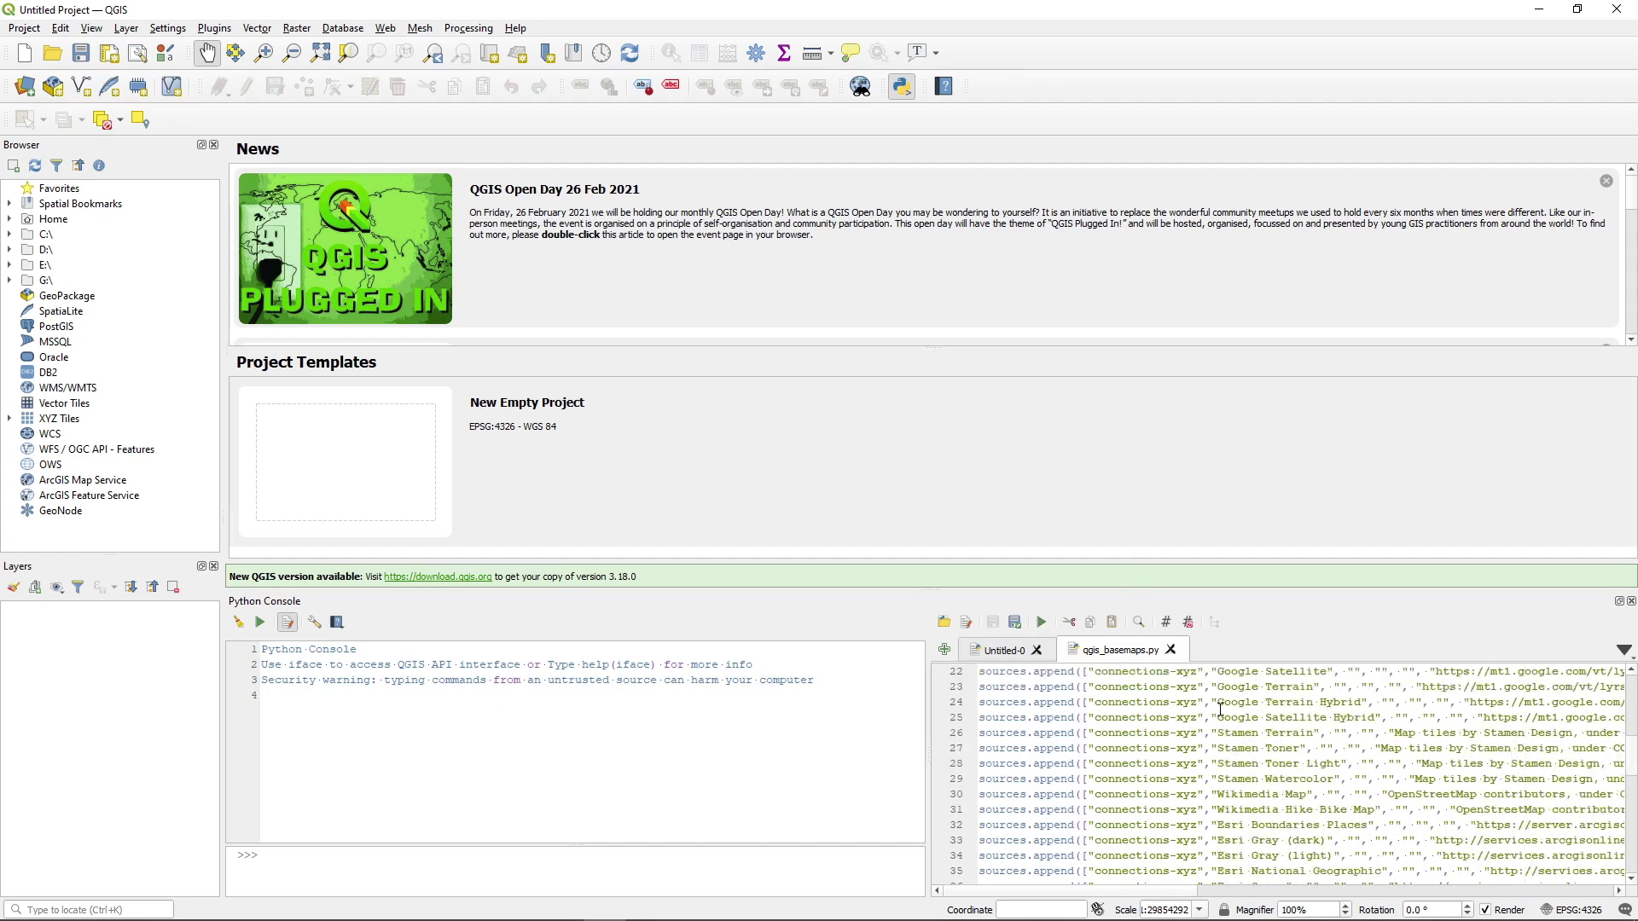
scroll(1240, 712, down, 2)
scroll(1246, 734, down, 5)
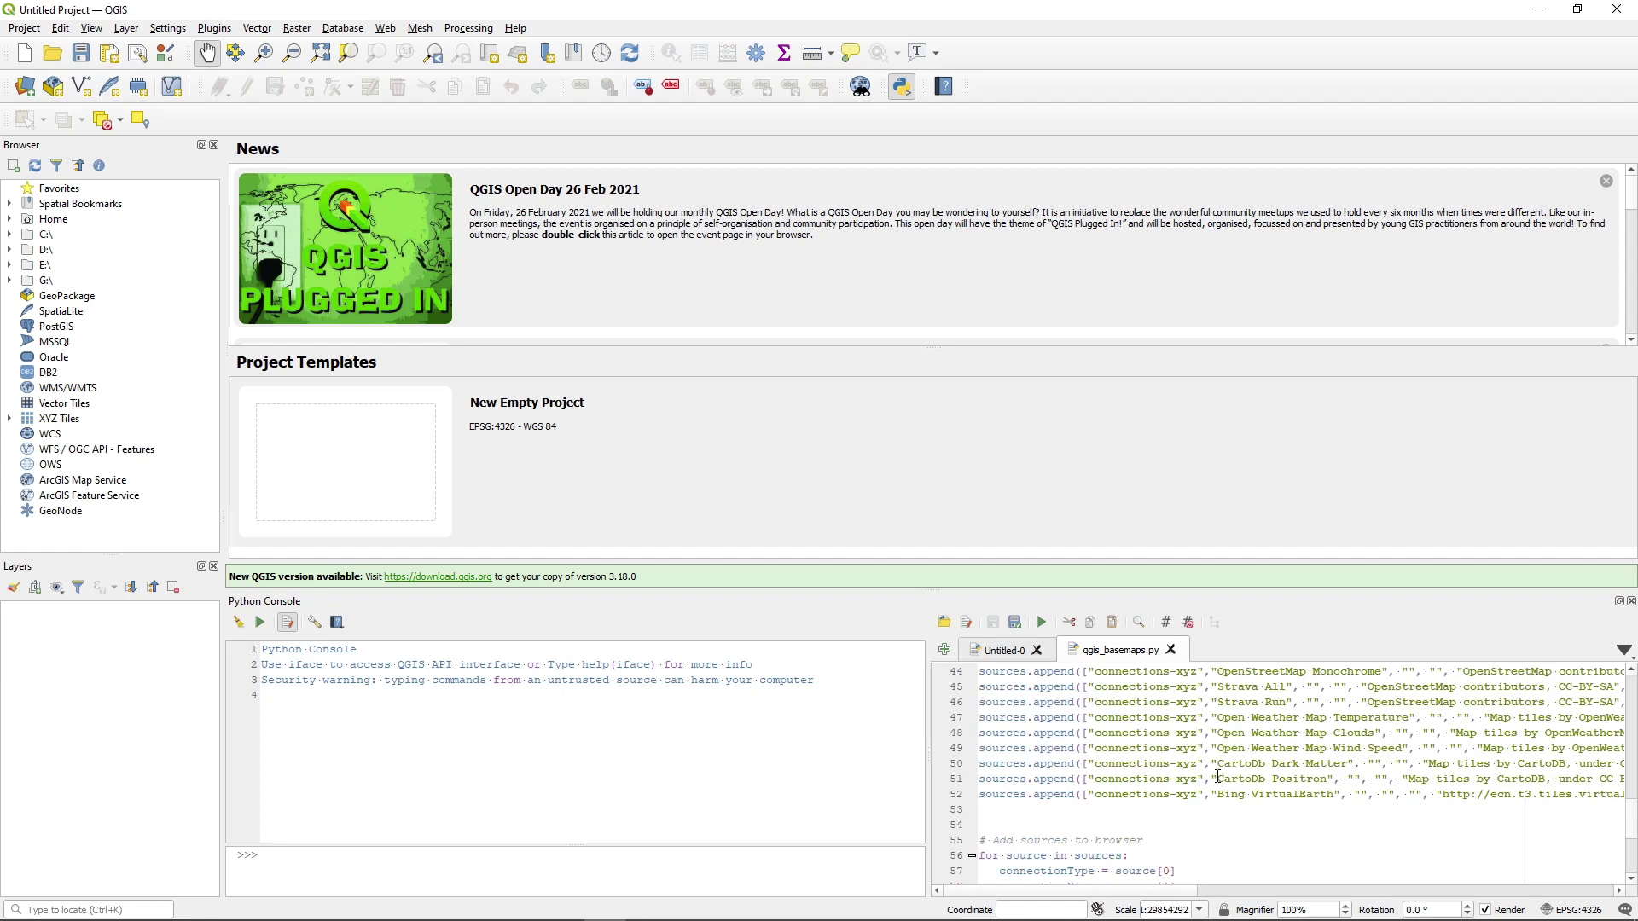
scroll(1218, 777, up, 2)
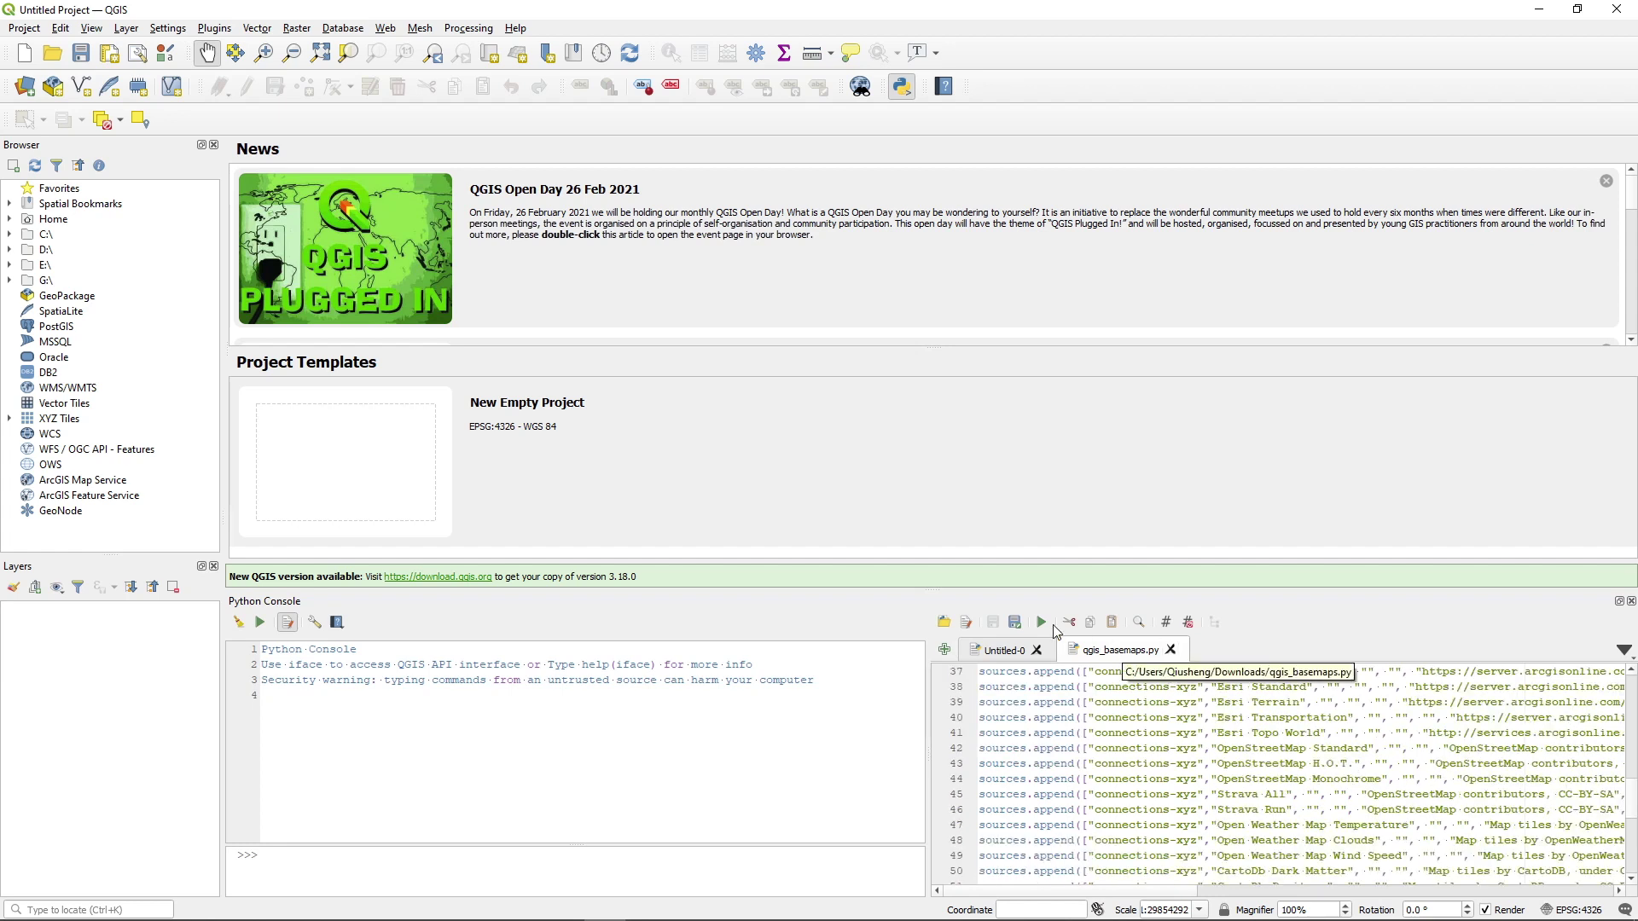
Expand XYZ Tiles in the Browser and look through the basemap connections it contains
click(11, 418)
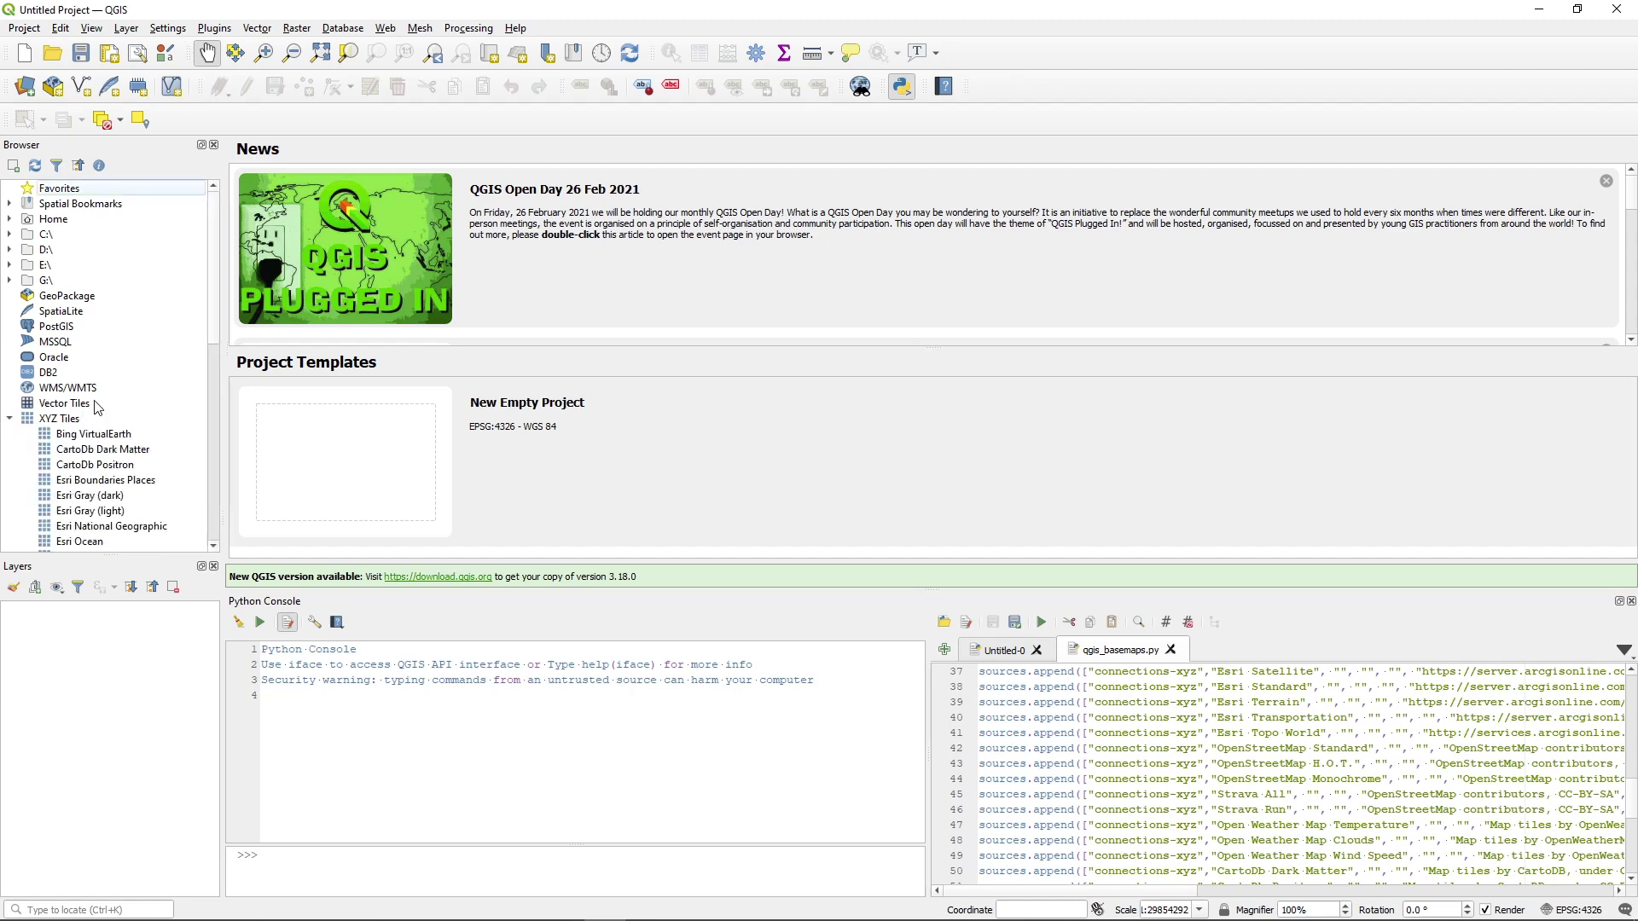
scroll(97, 407, down, 12)
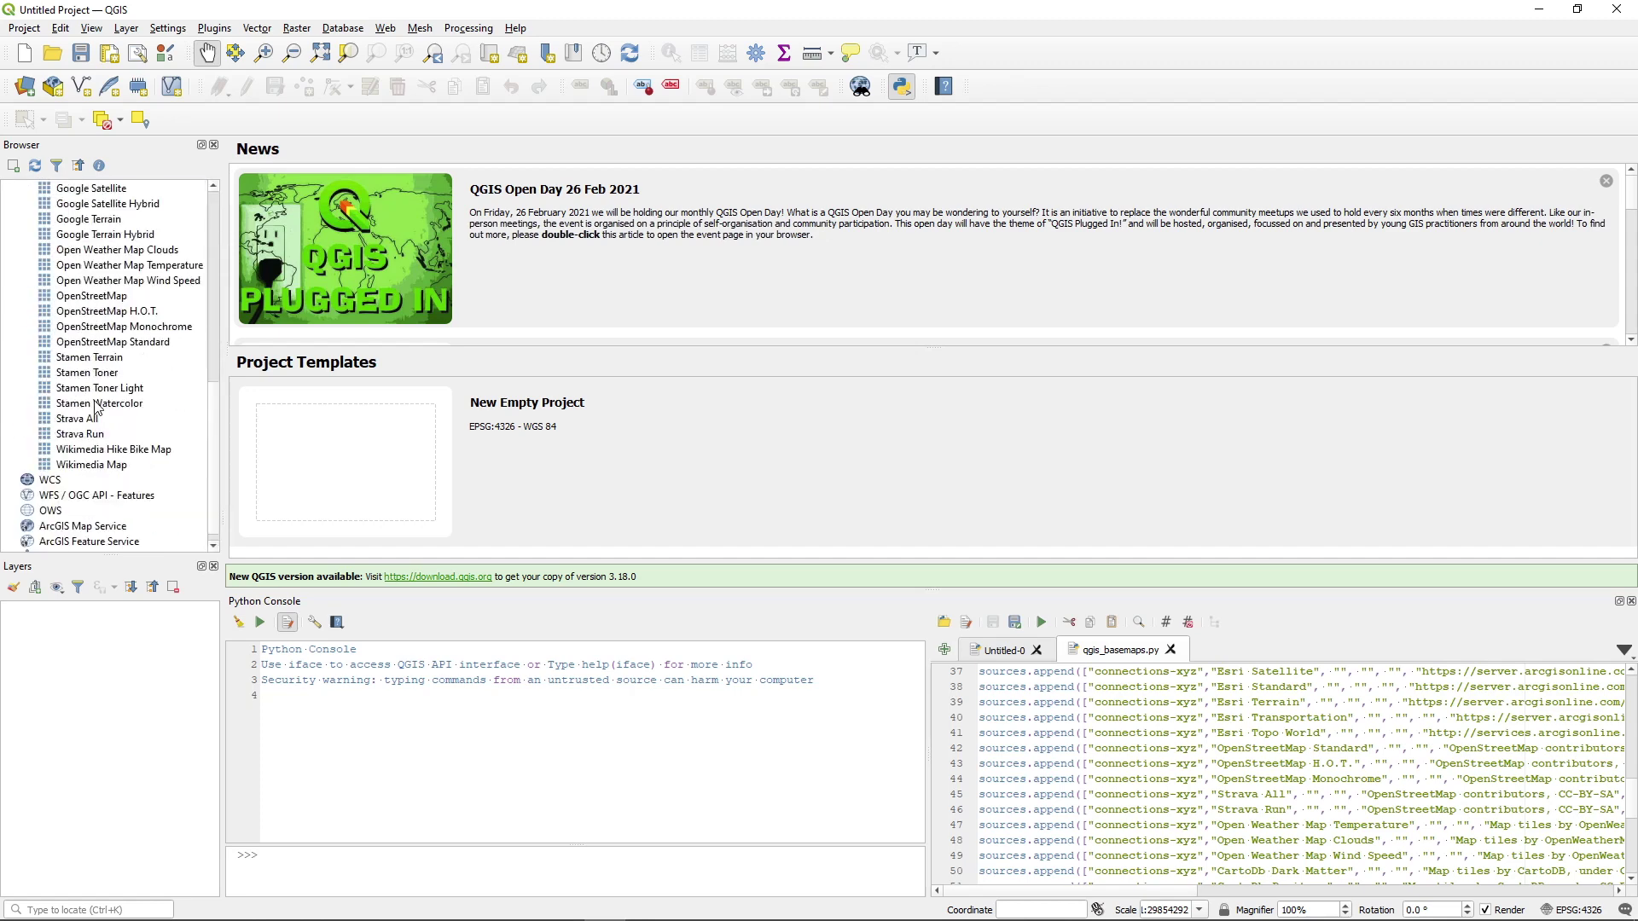
scroll(96, 409, up, 5)
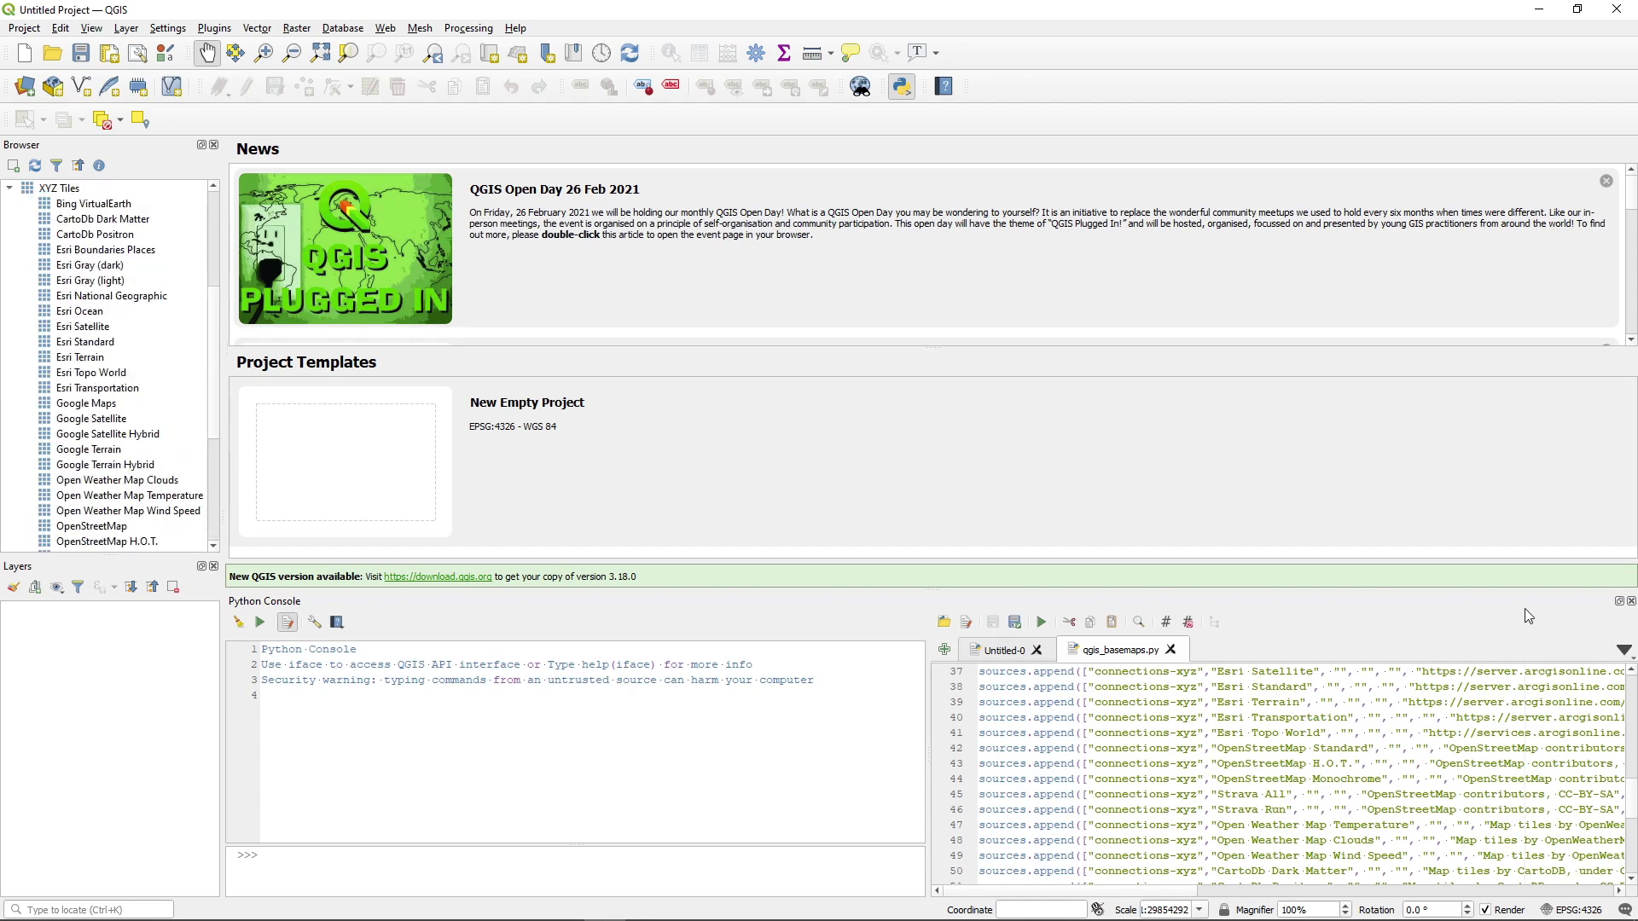
Close the Python Console and create a project from the New Empty Project template
click(1630, 602)
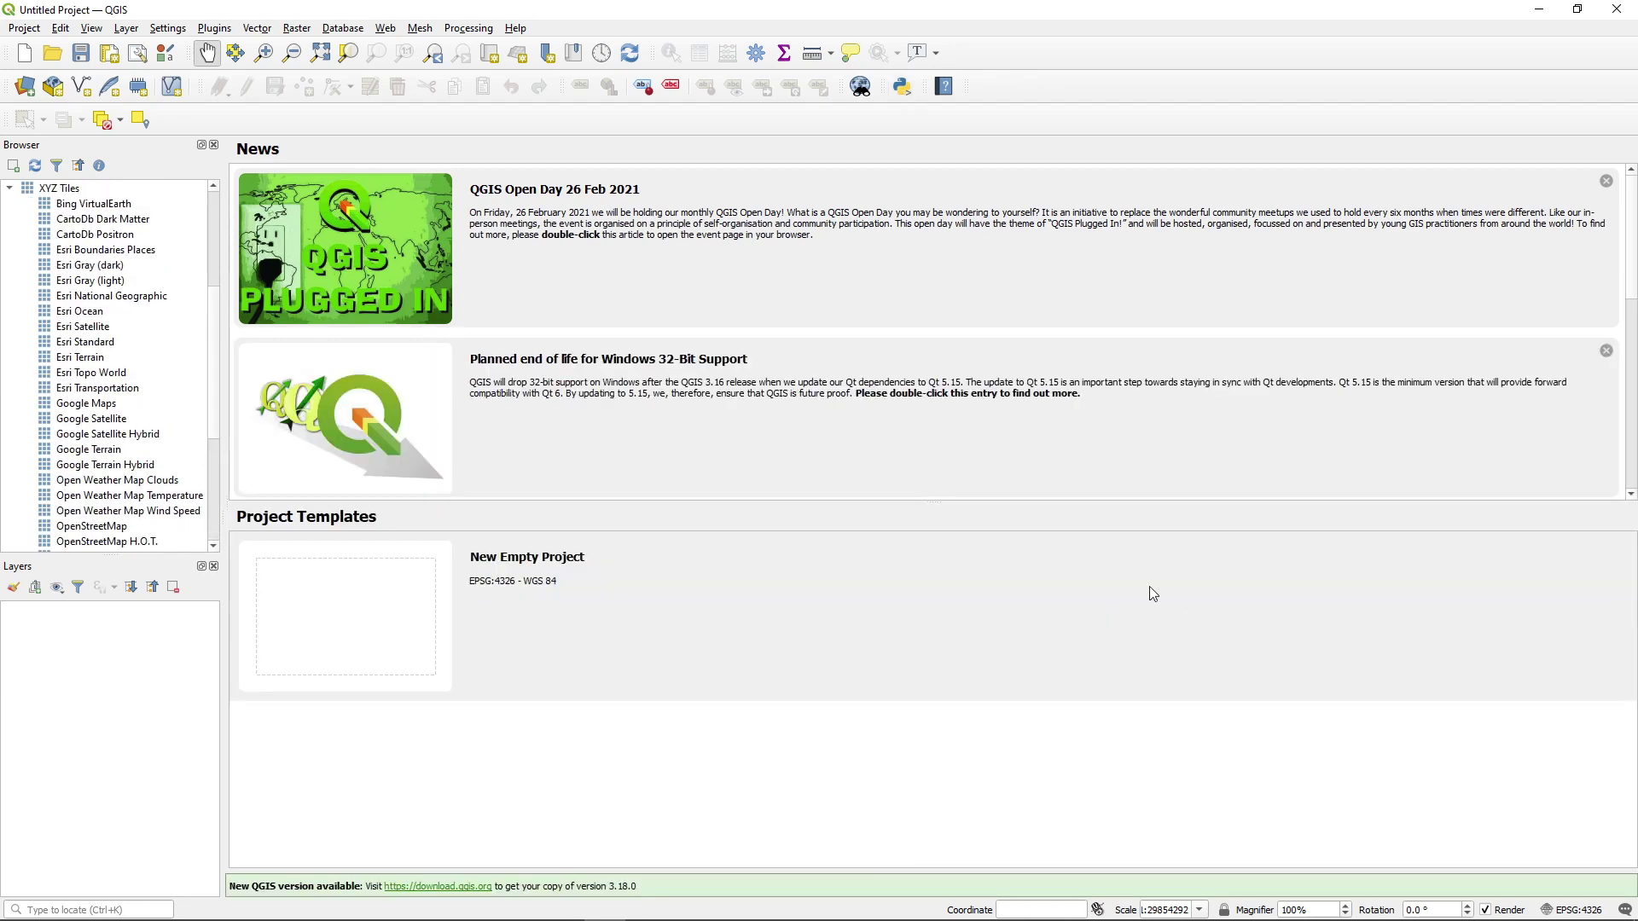
double_click(338, 597)
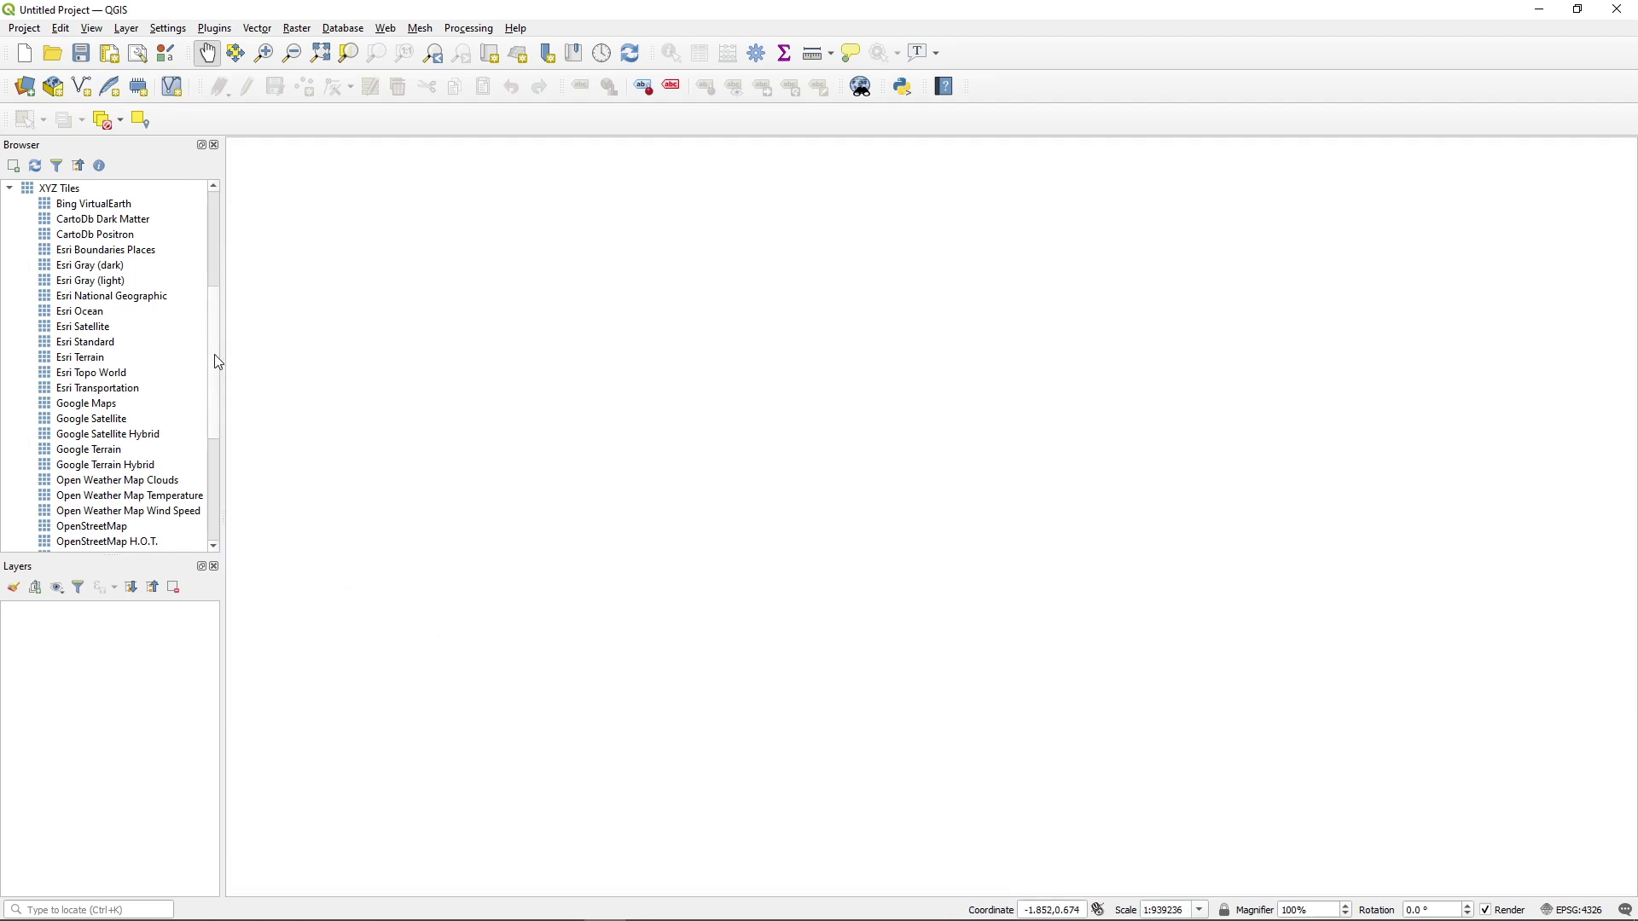
Widen the Browser and Layers panels and add the Google Maps basemap from XYZ Tiles to the project
drag(218, 362, 273, 380)
scroll(231, 395, up, 5)
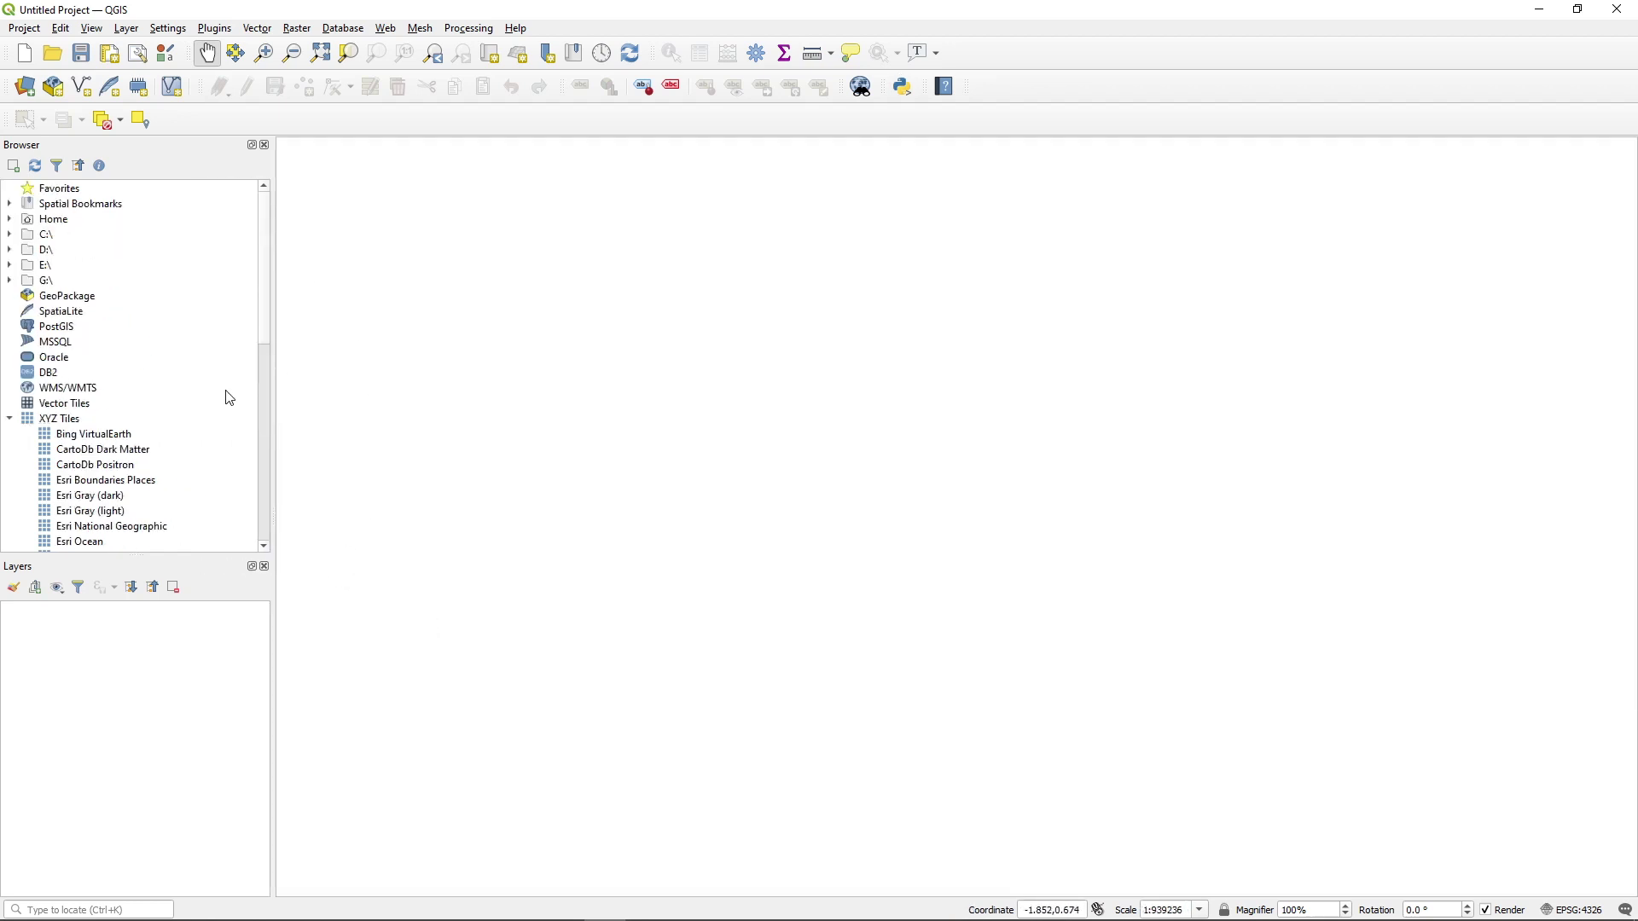
scroll(203, 368, down, 2)
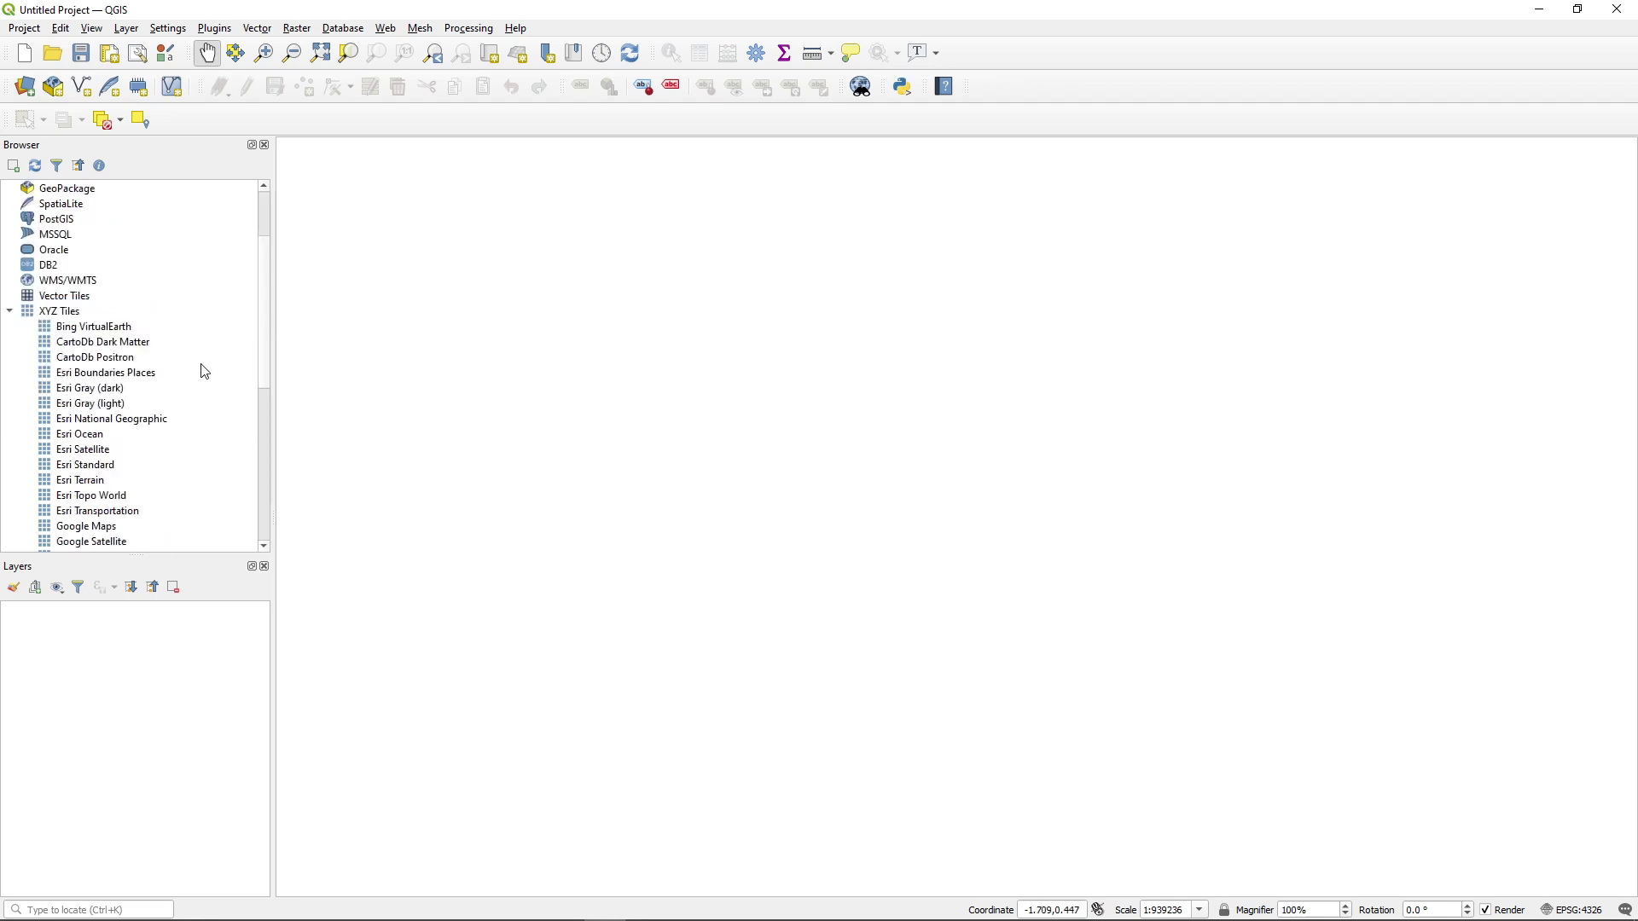
scroll(192, 365, down, 1)
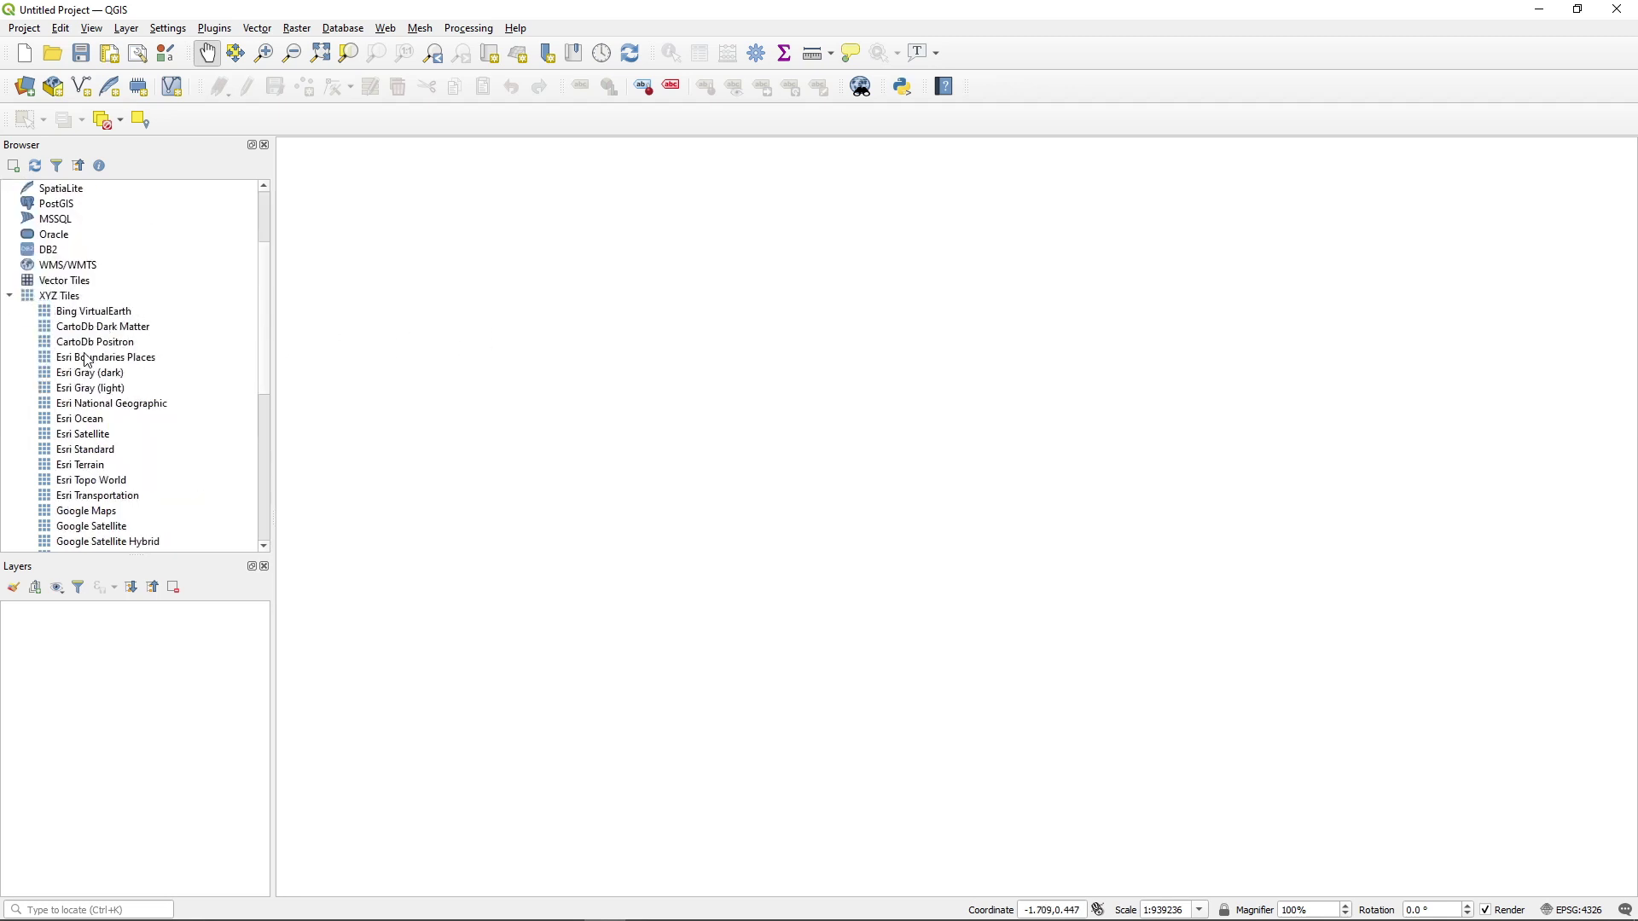
scroll(86, 367, down, 2)
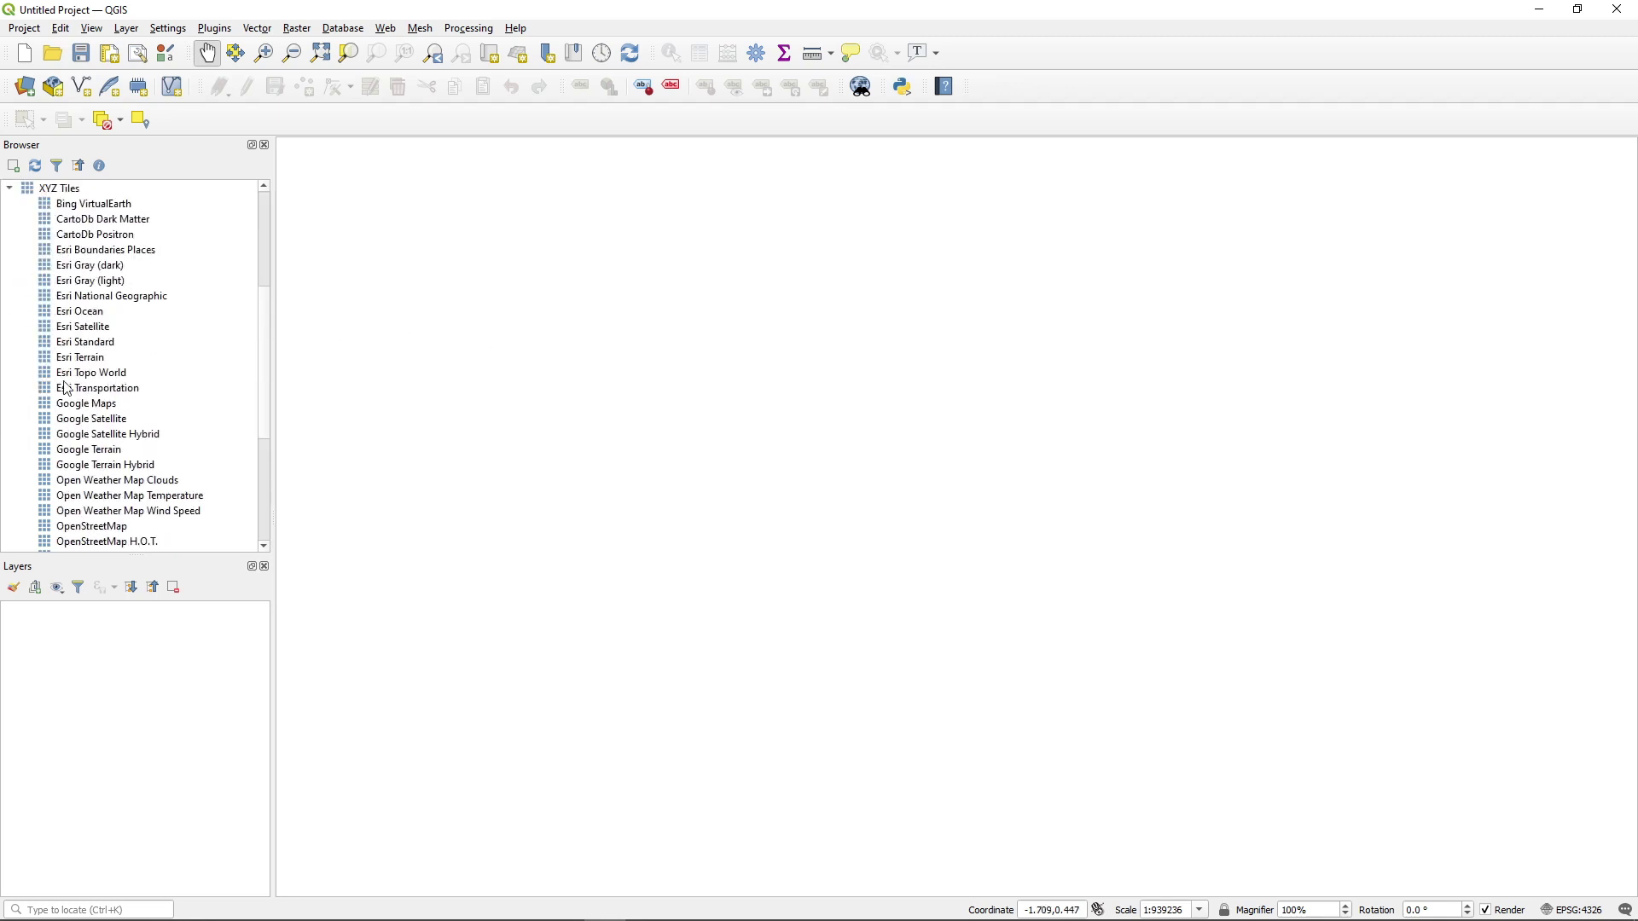
click(85, 406)
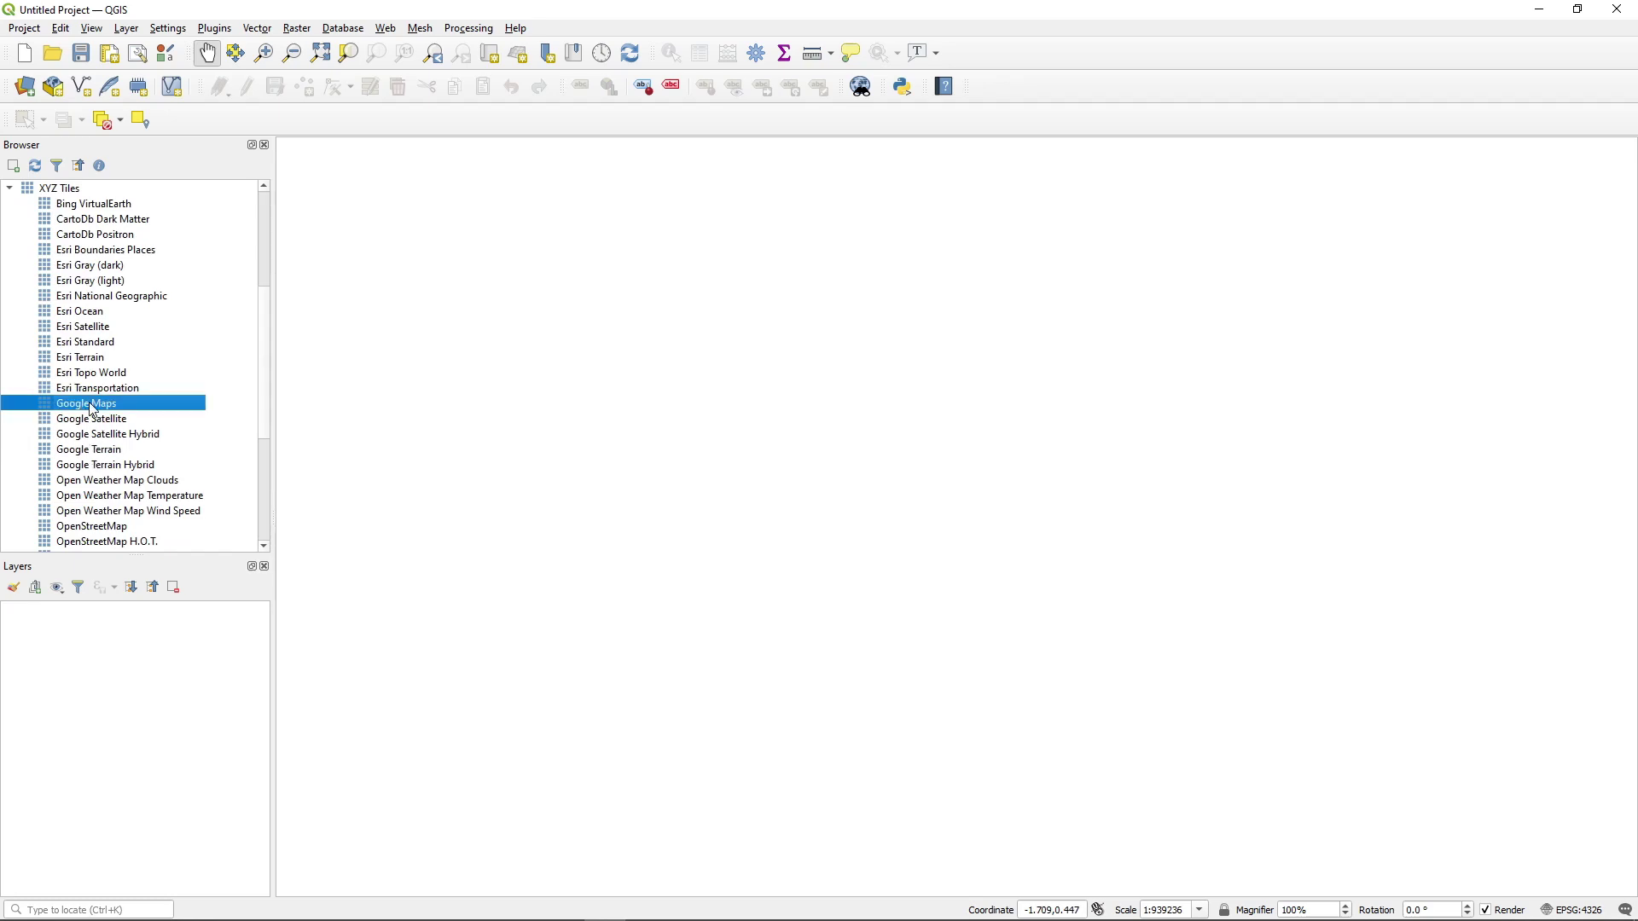
double_click(92, 406)
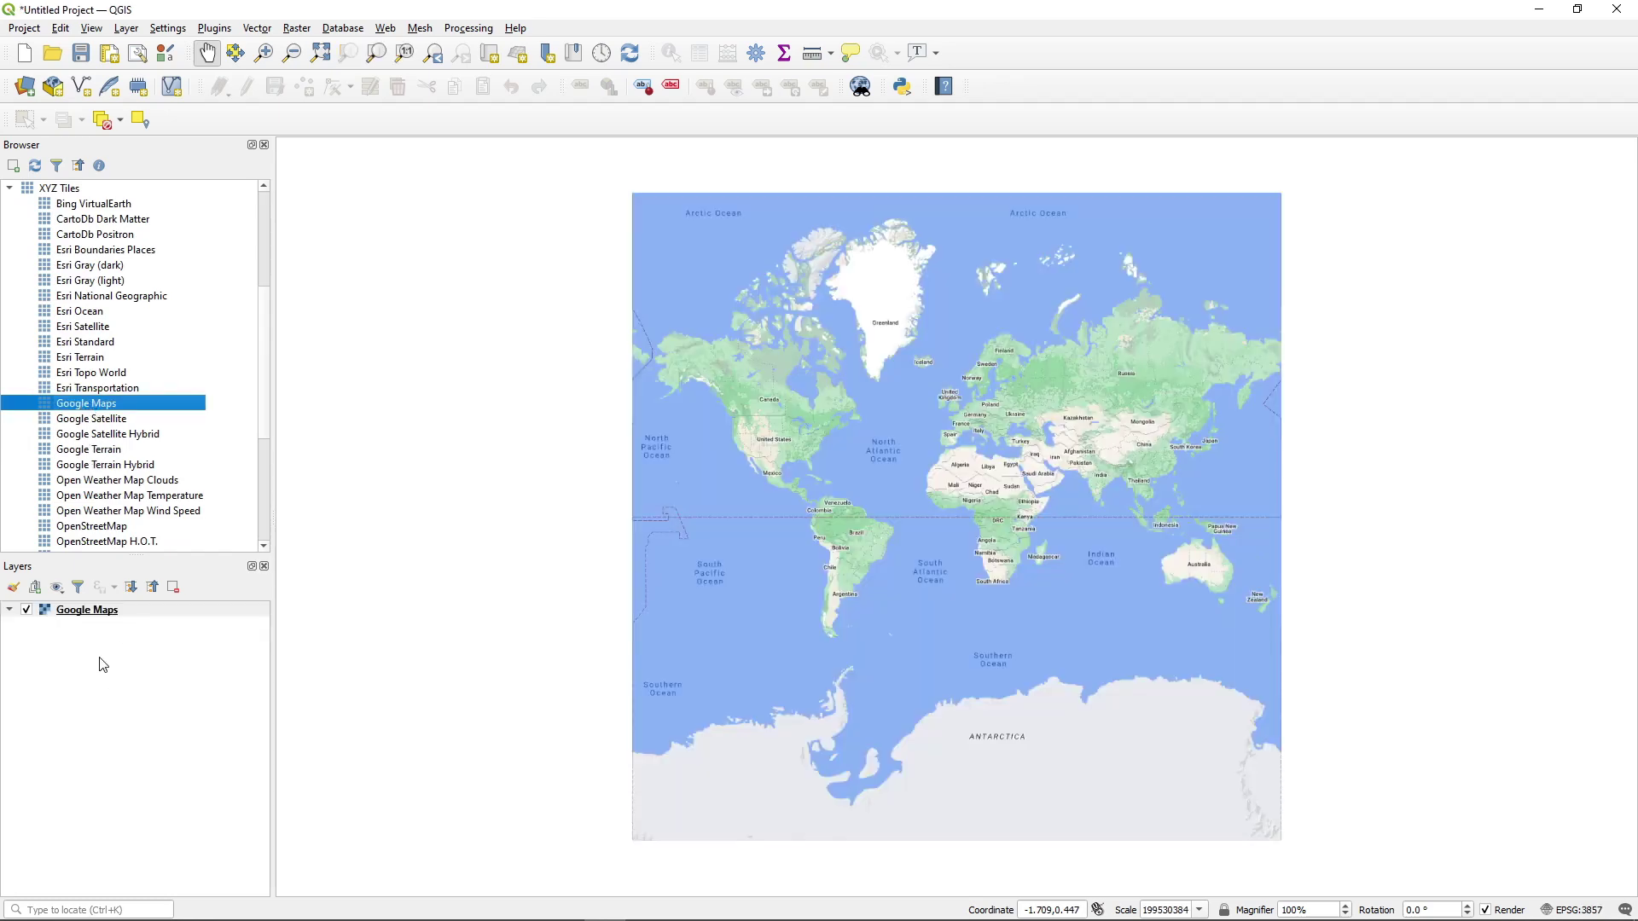
scroll(772, 436, up, 4)
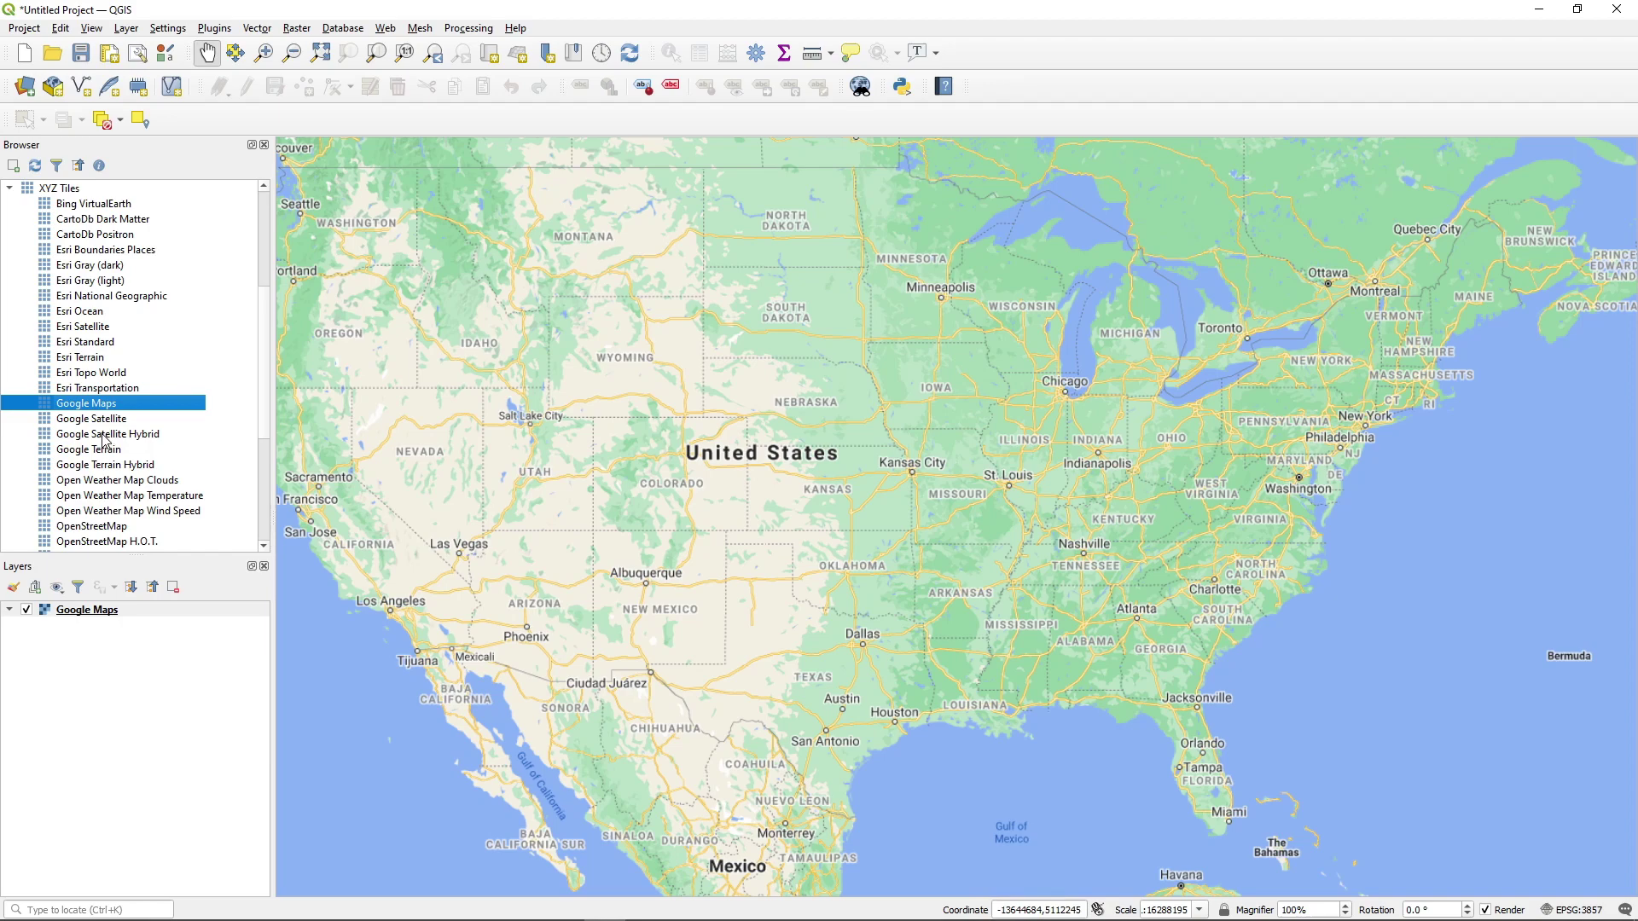
Add the Google Satellite Hybrid basemap above Google Maps and inspect its imagery over the western United States
double_click(103, 435)
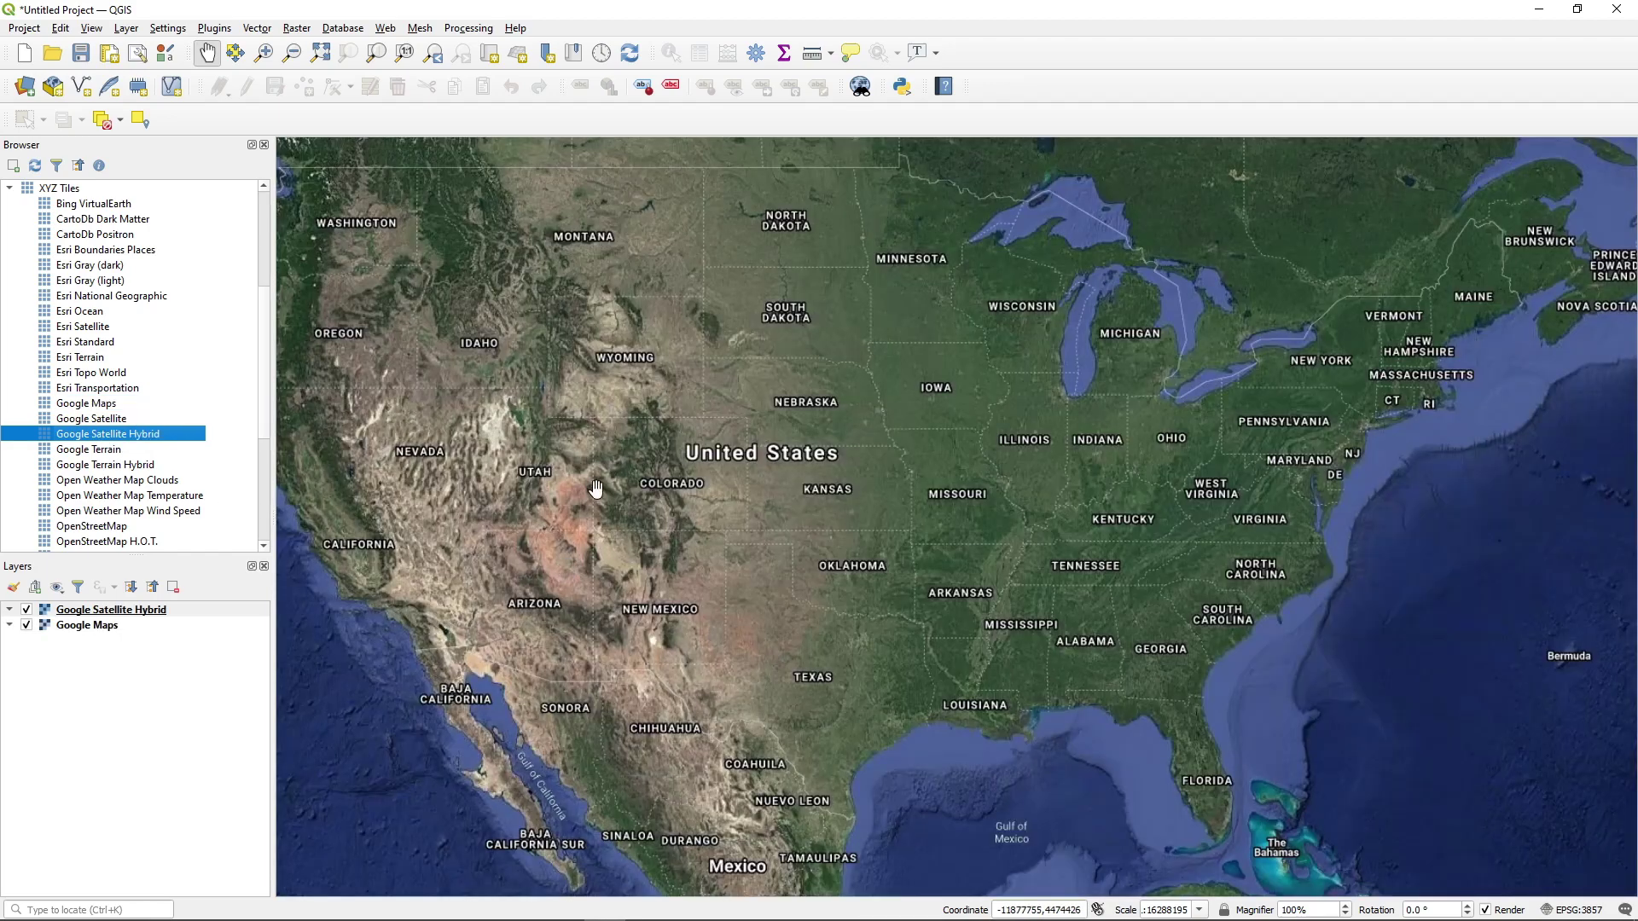
drag(595, 487, 720, 471)
scroll(720, 473, up, 4)
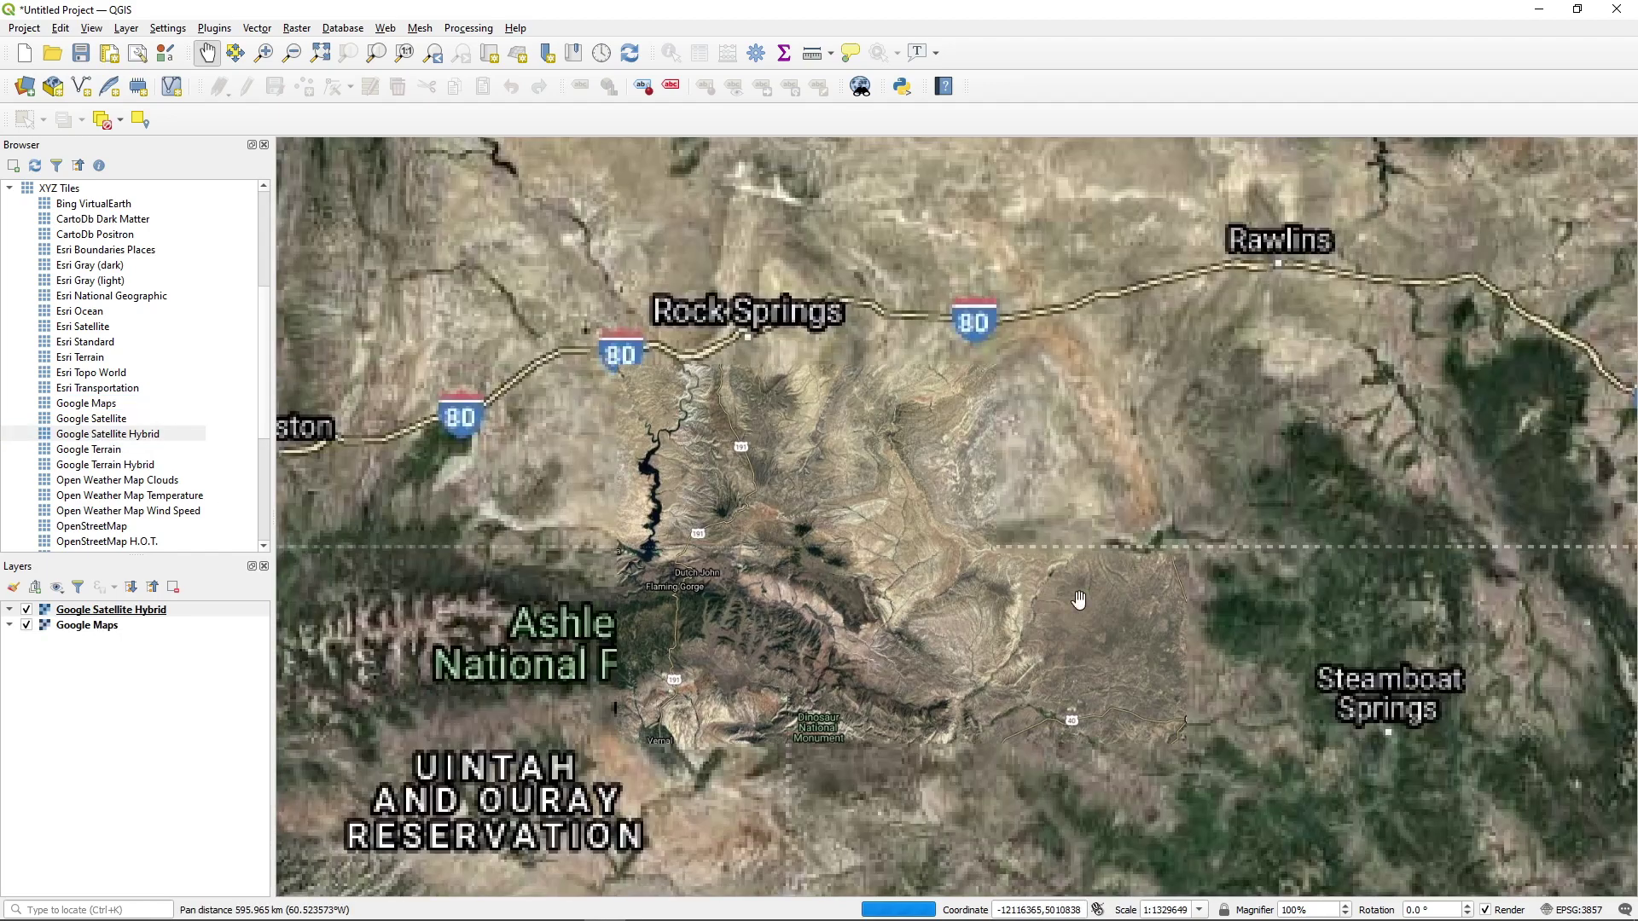
drag(1079, 600, 833, 512)
scroll(833, 512, down, 4)
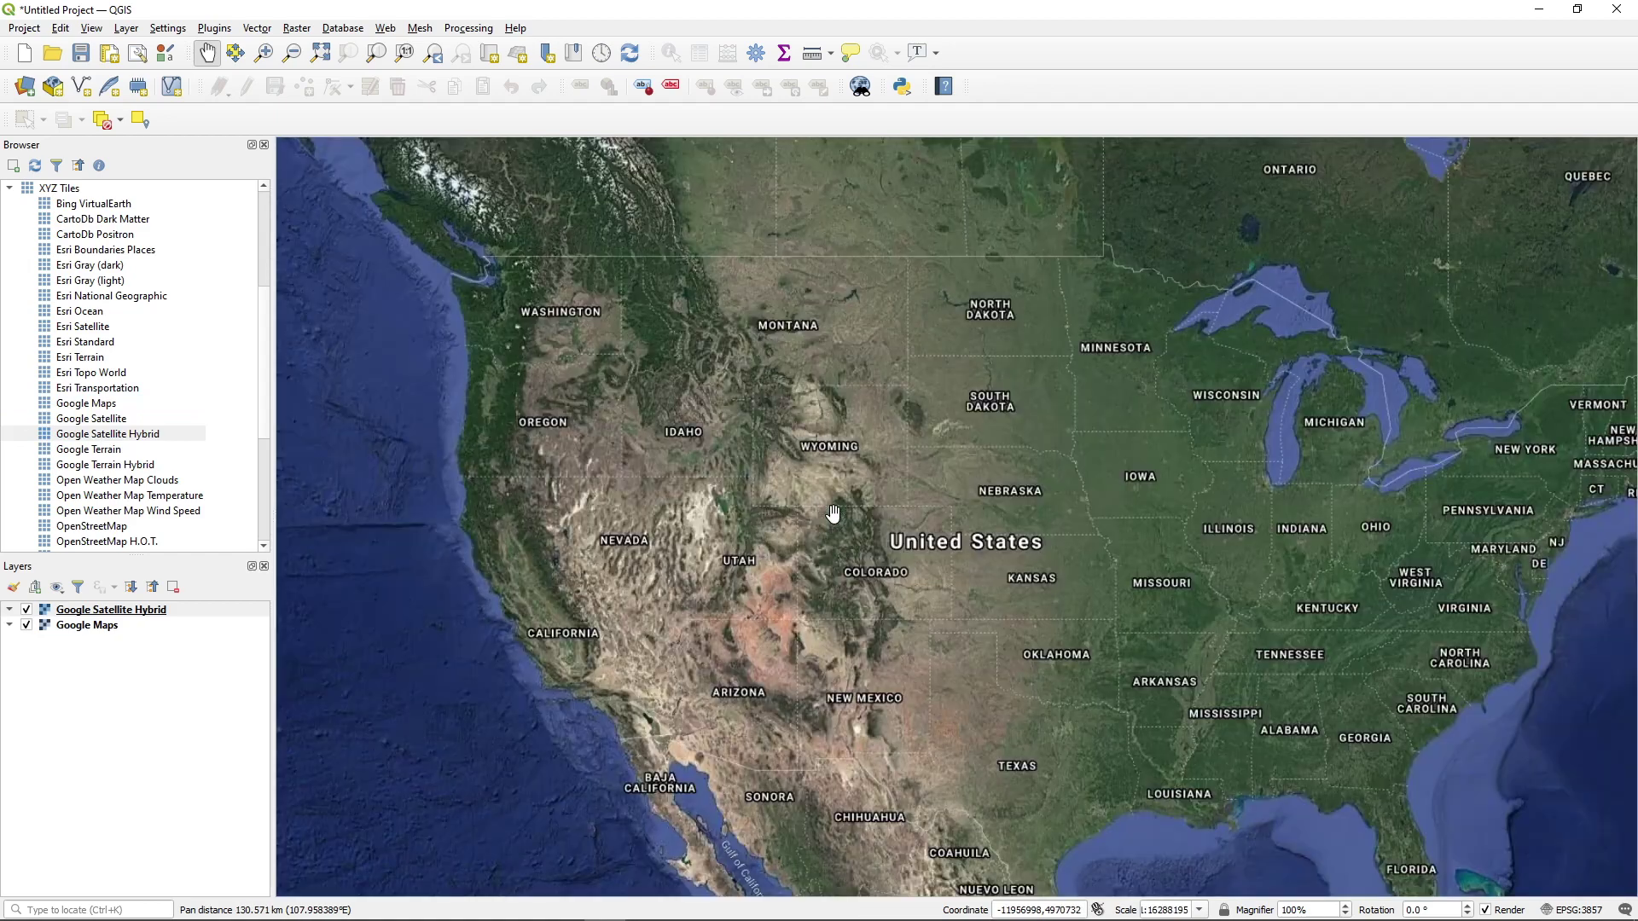
drag(259, 397, 266, 445)
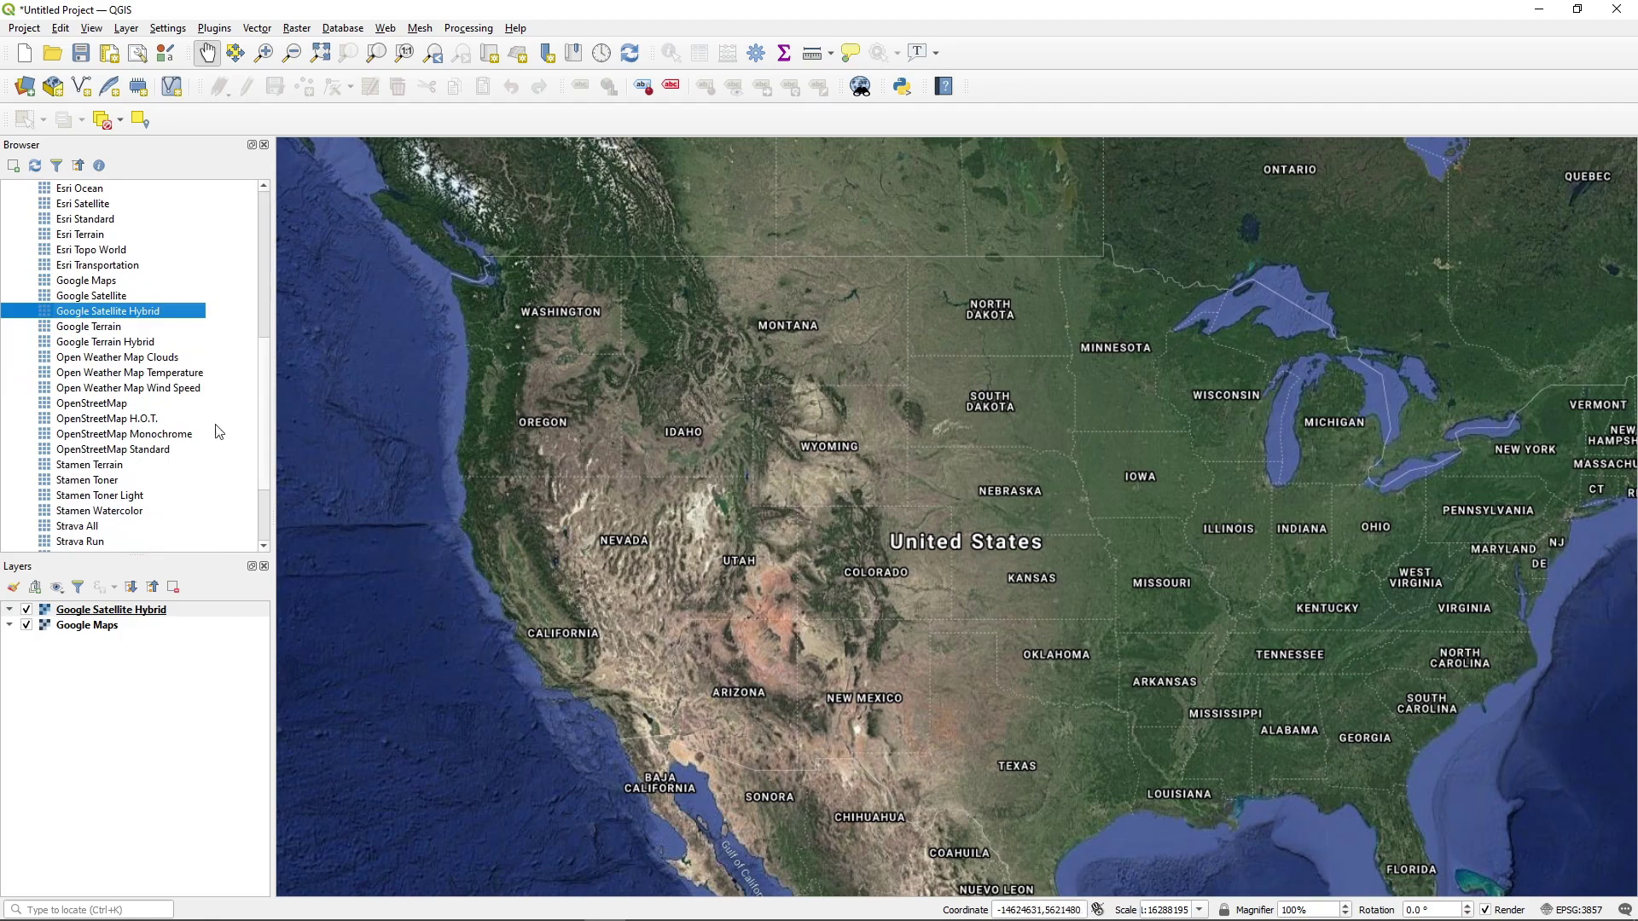
Switch to the GIS DataBase folder in File Explorer and browse the shapefiles inside qgis_sample_data
mouse_move(367, 917)
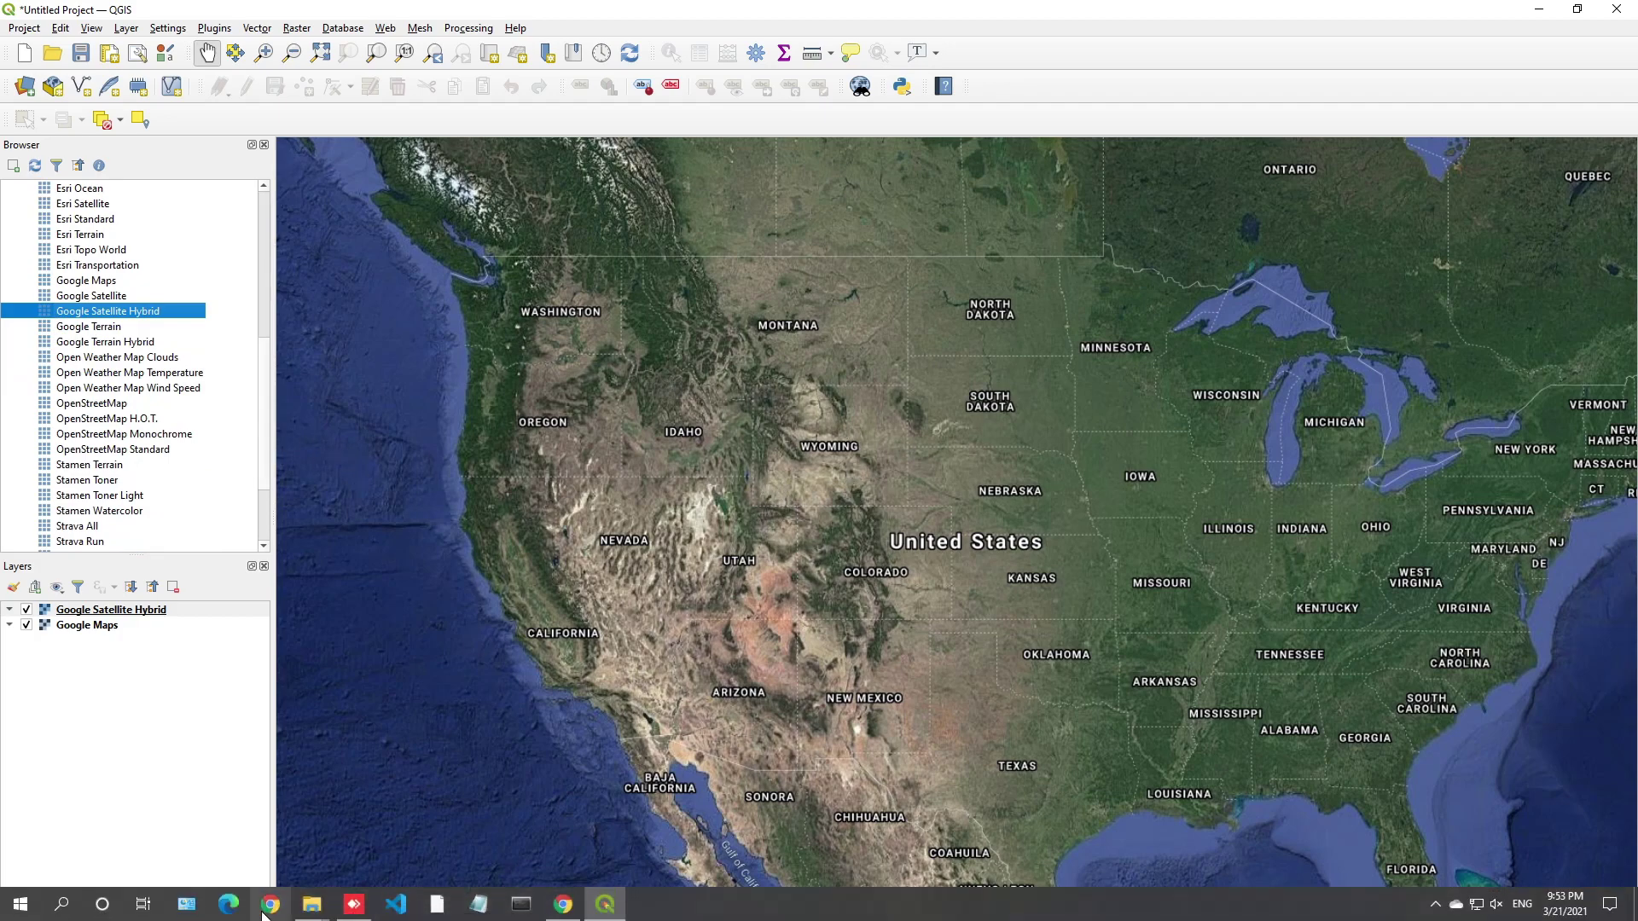
click(312, 910)
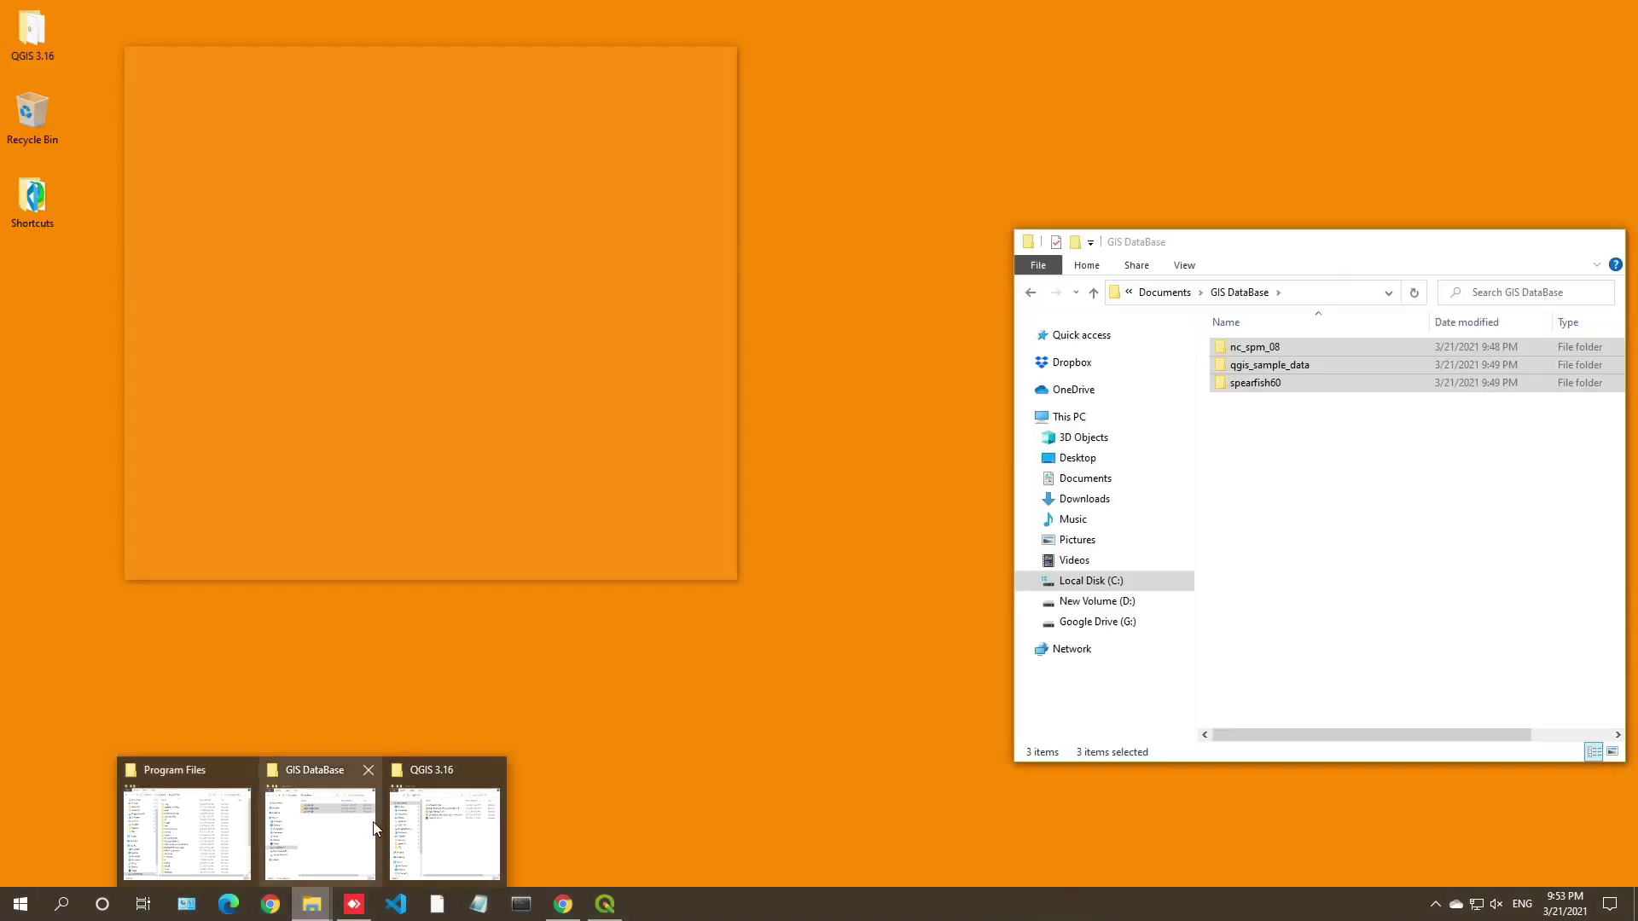
click(349, 823)
click(1357, 522)
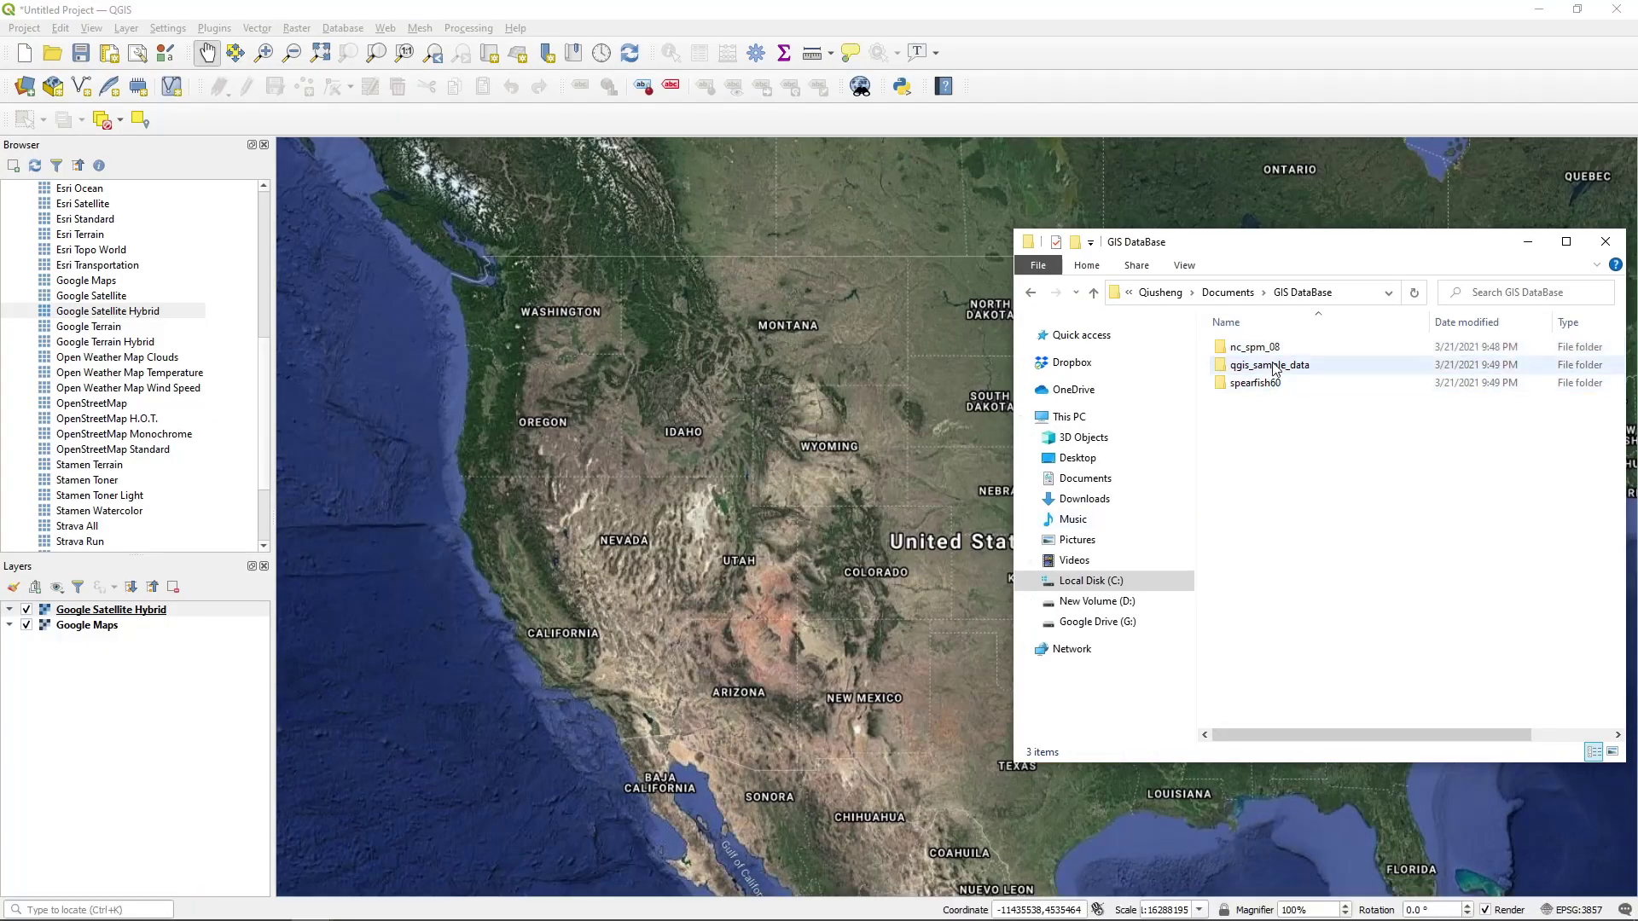
double_click(1275, 367)
drag(1419, 242, 1292, 220)
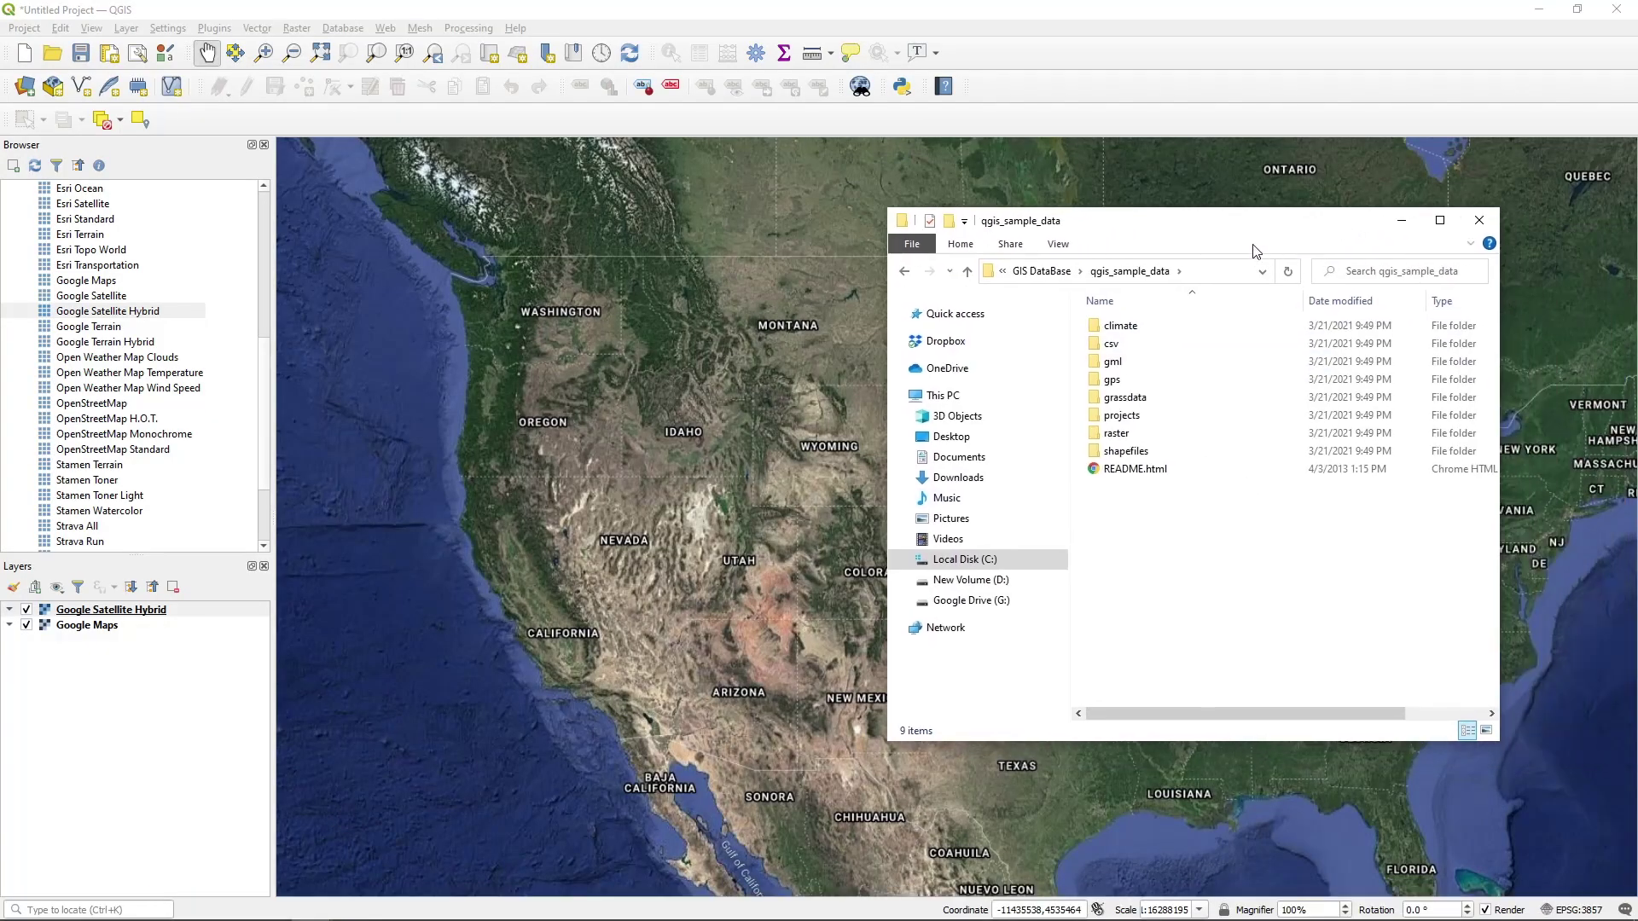
double_click(1143, 452)
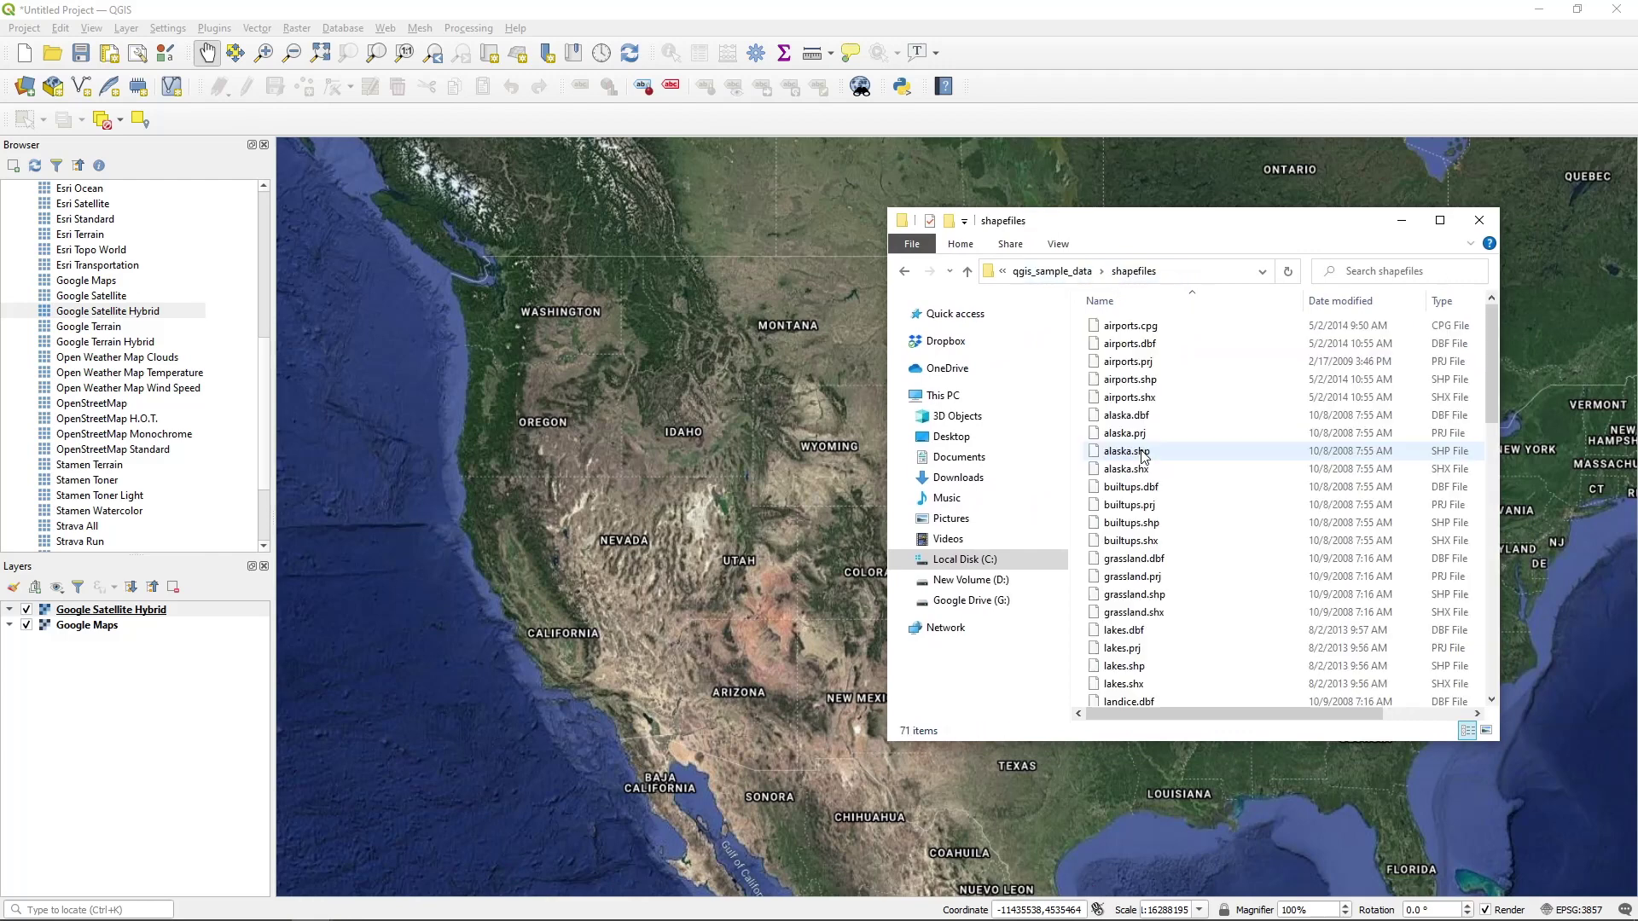
scroll(1221, 497, down, 16)
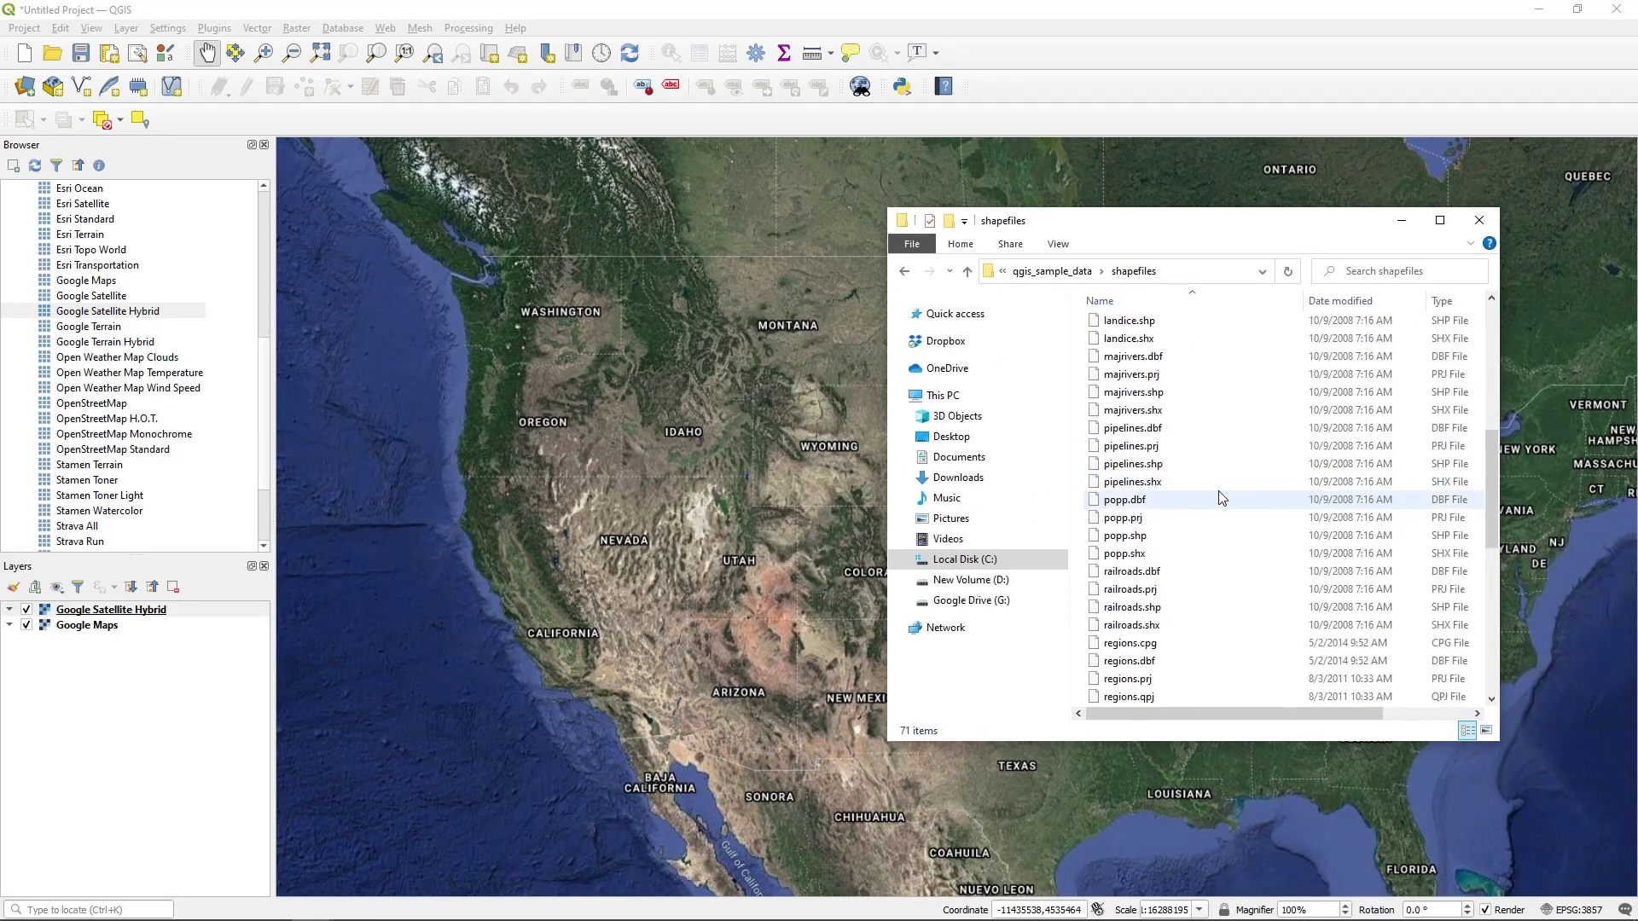
scroll(1221, 497, up, 16)
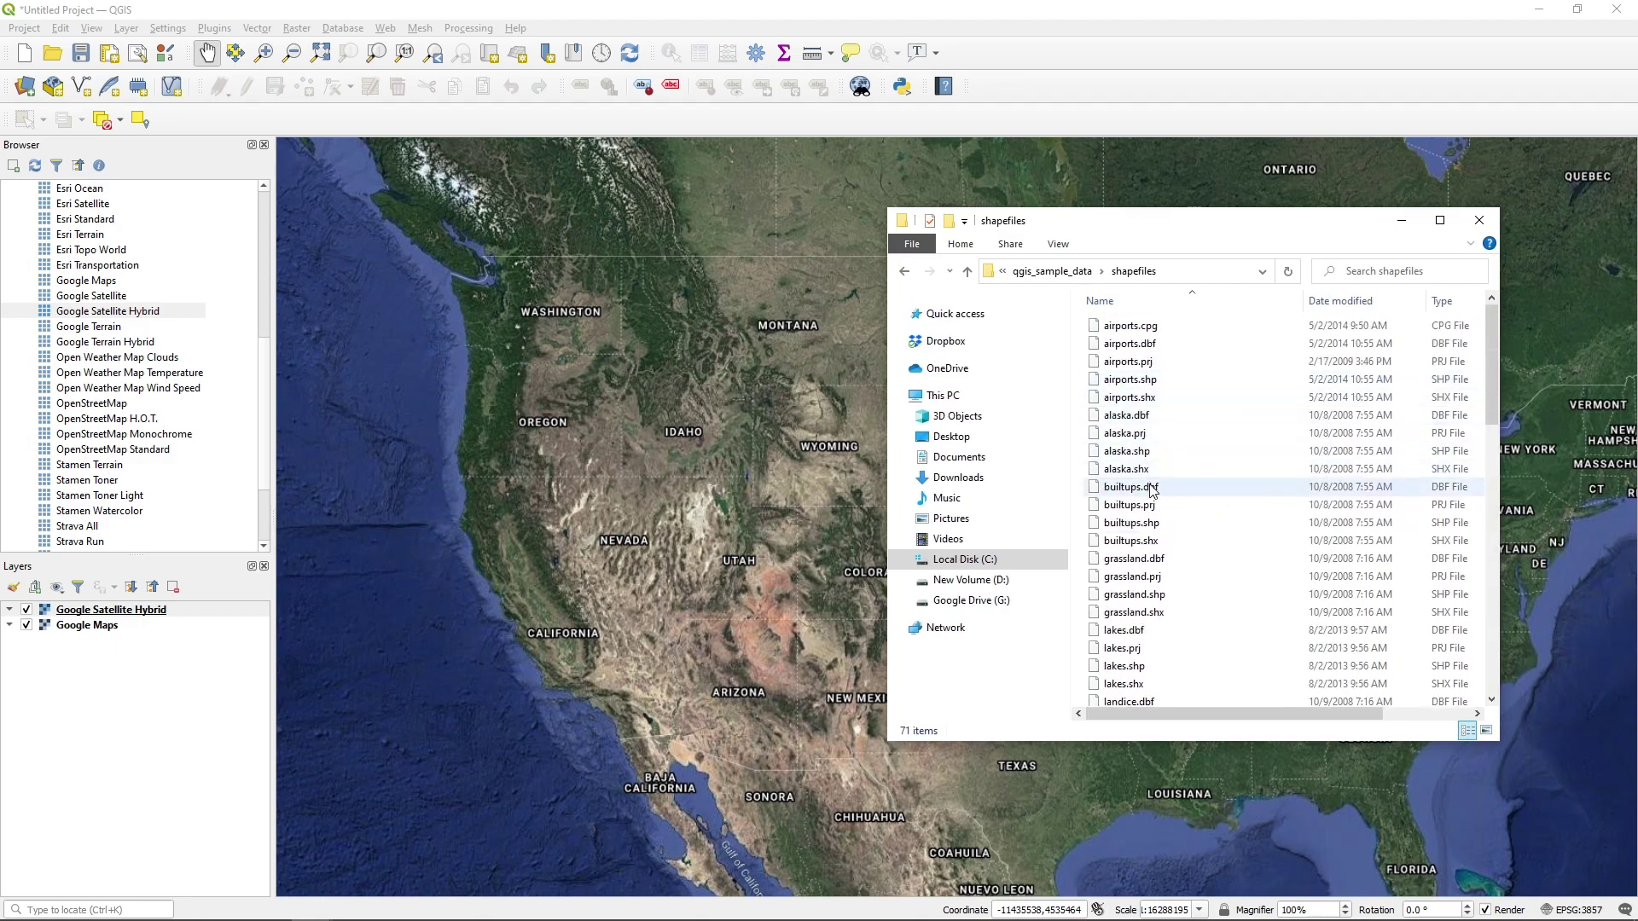
Add alaska.shp to the map with the transformation Inverse of Alaska Albers + NAD27 to WGS 84 (85) + Popular Visualisation Pseudo-Mercator
click(1112, 456)
drag(1111, 456, 594, 490)
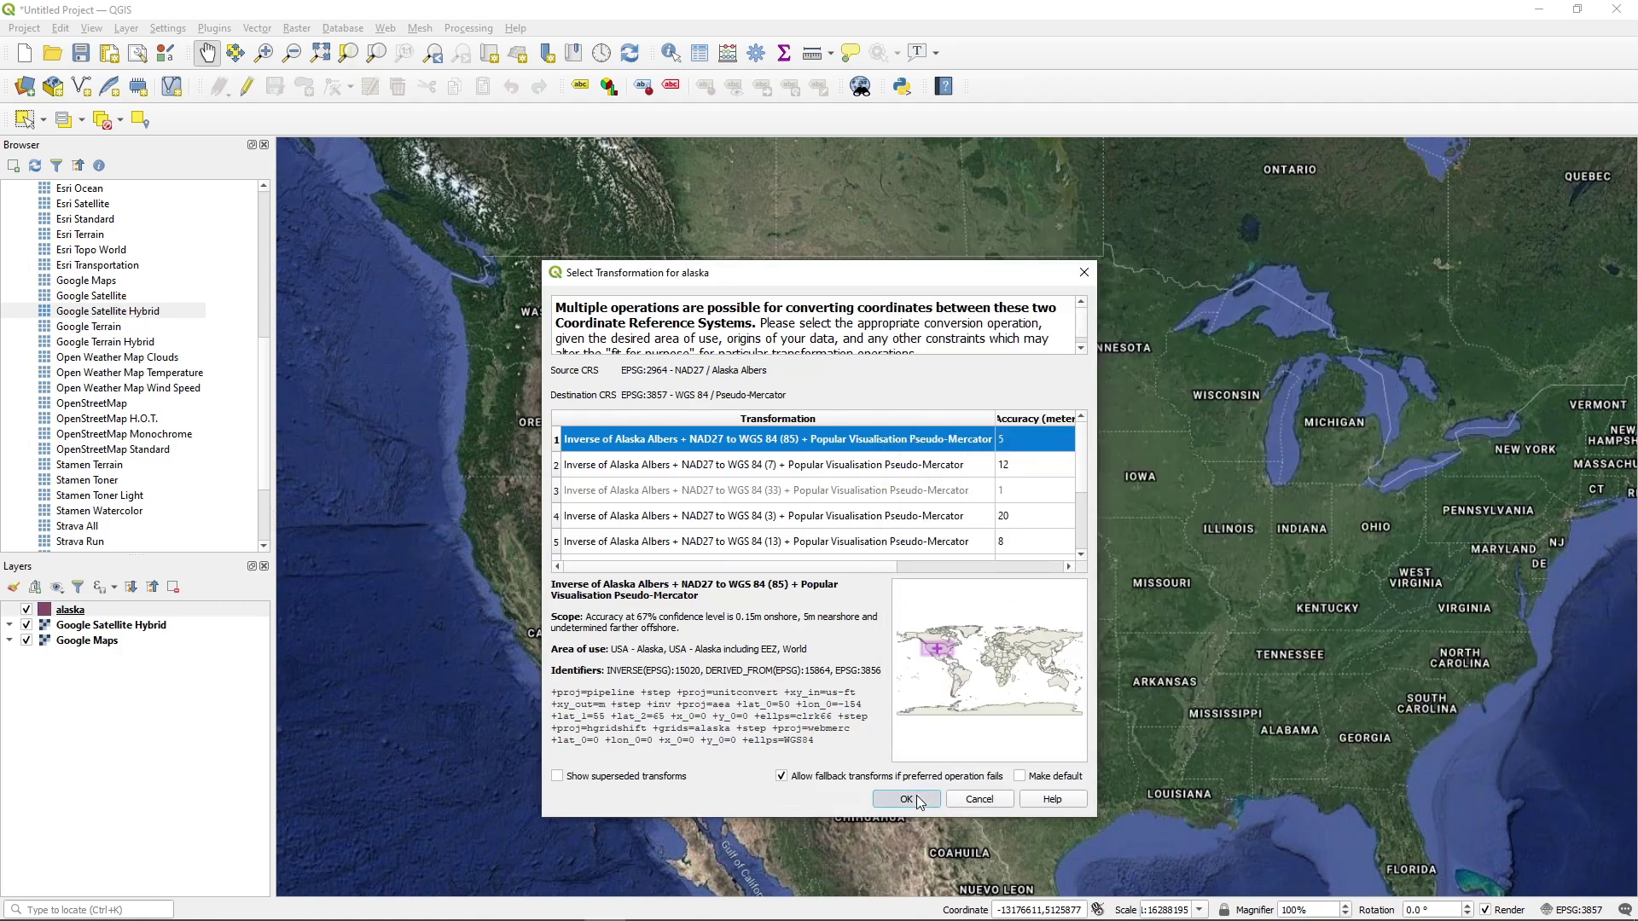
click(906, 799)
drag(566, 431, 984, 702)
drag(573, 340, 980, 651)
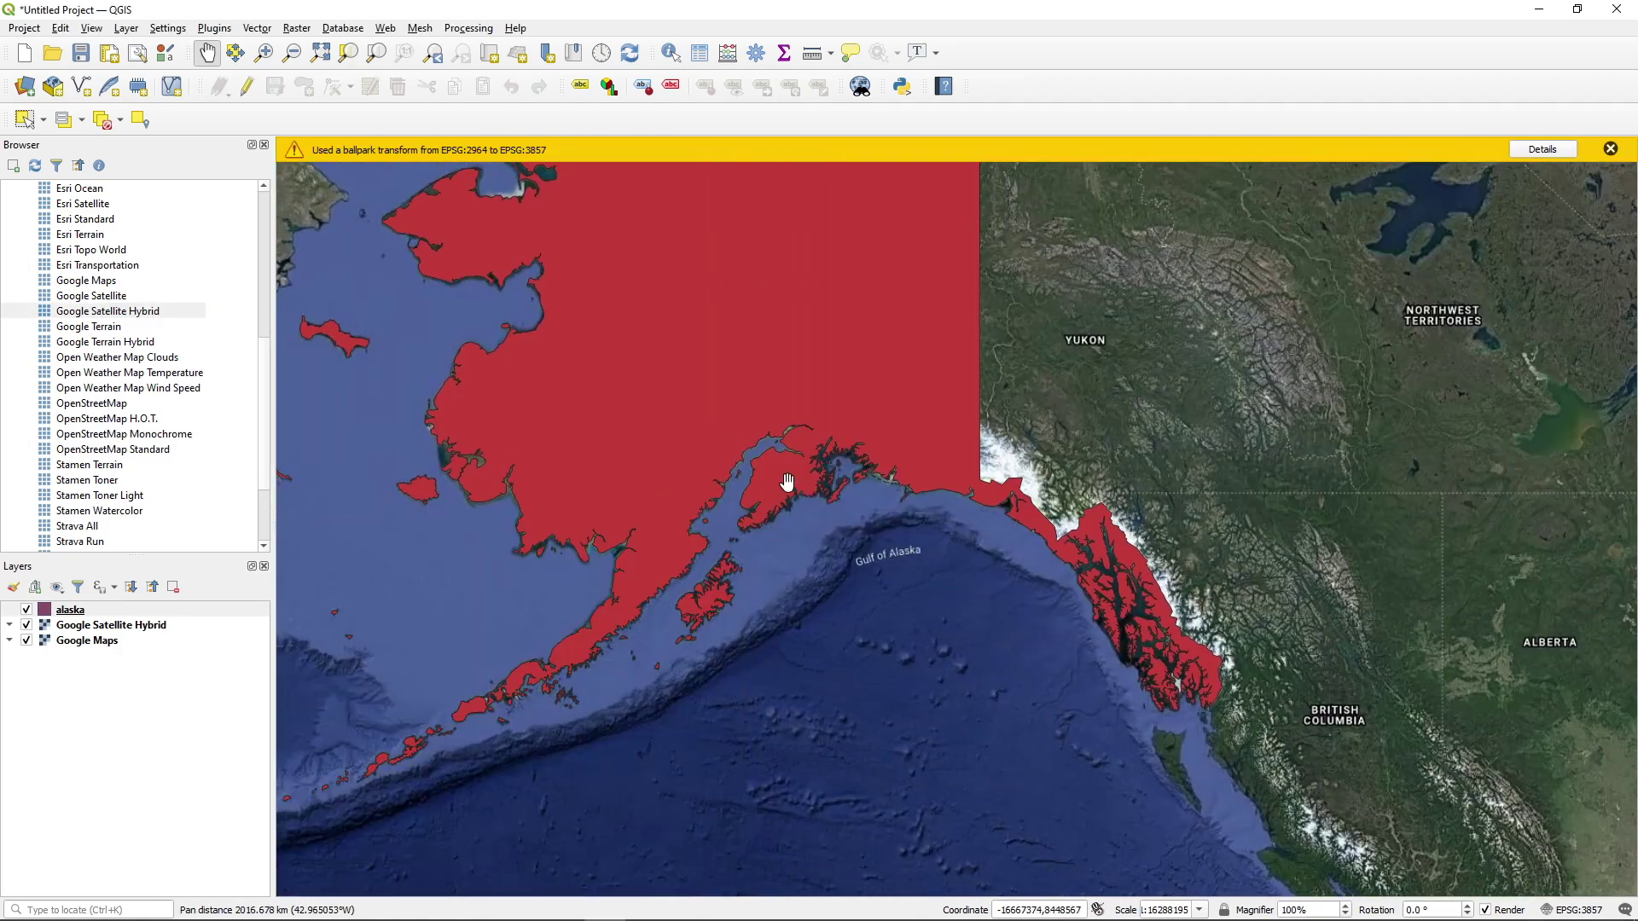
scroll(785, 480, down, 2)
Switch the alaska layer off and on to check its overlay on the basemap, and dismiss the ballpark transform warning
click(26, 610)
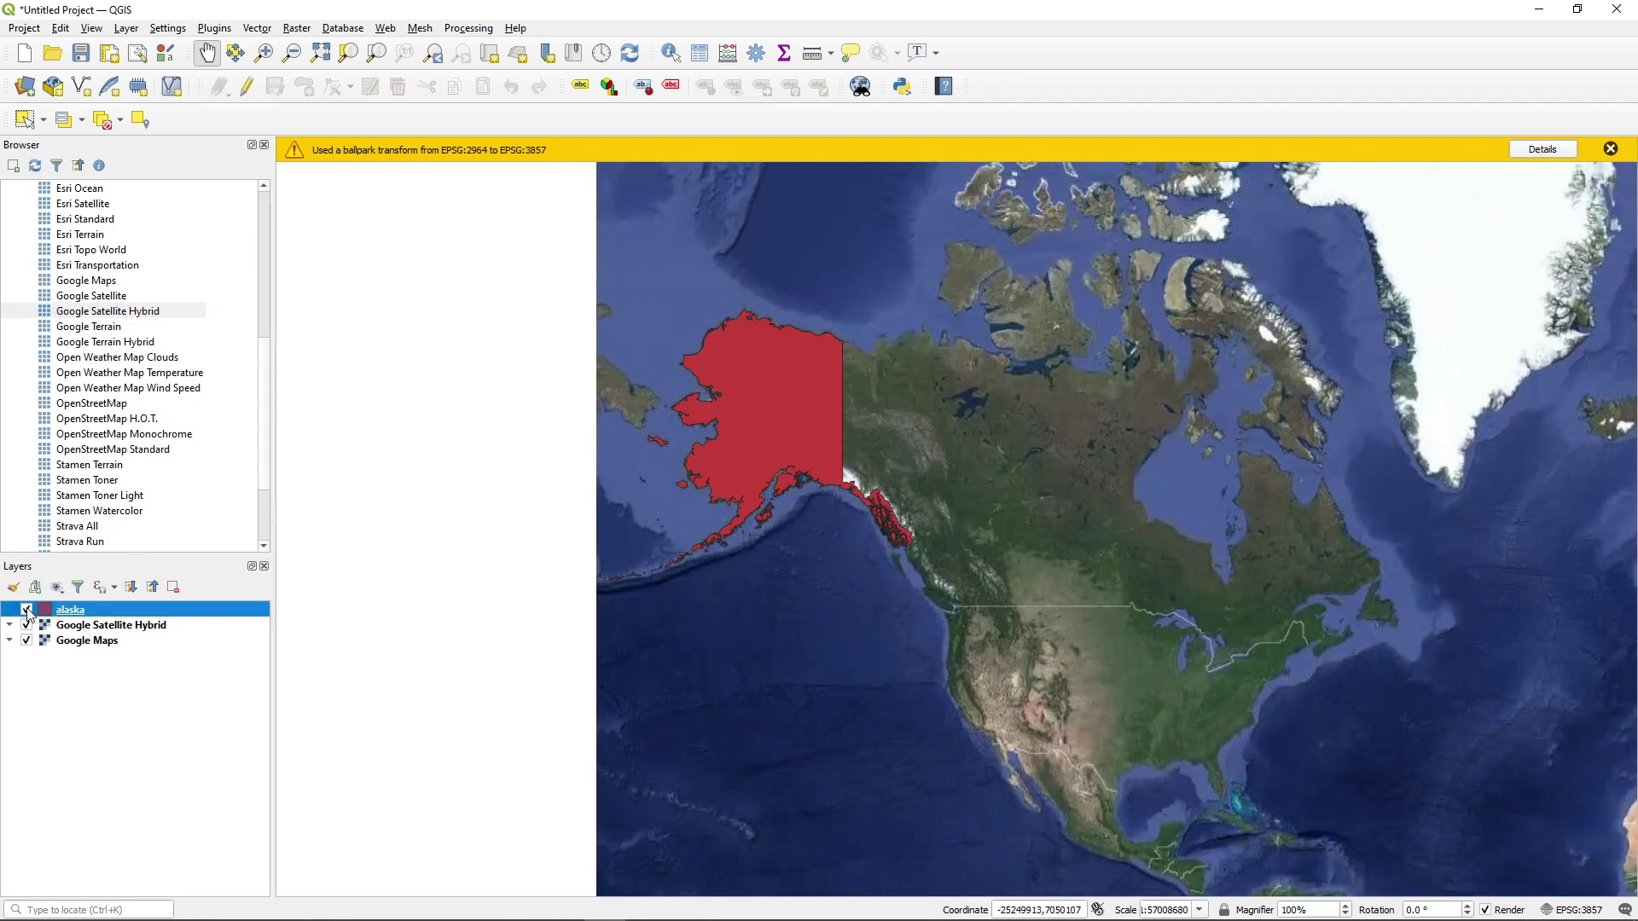
click(26, 609)
click(1610, 149)
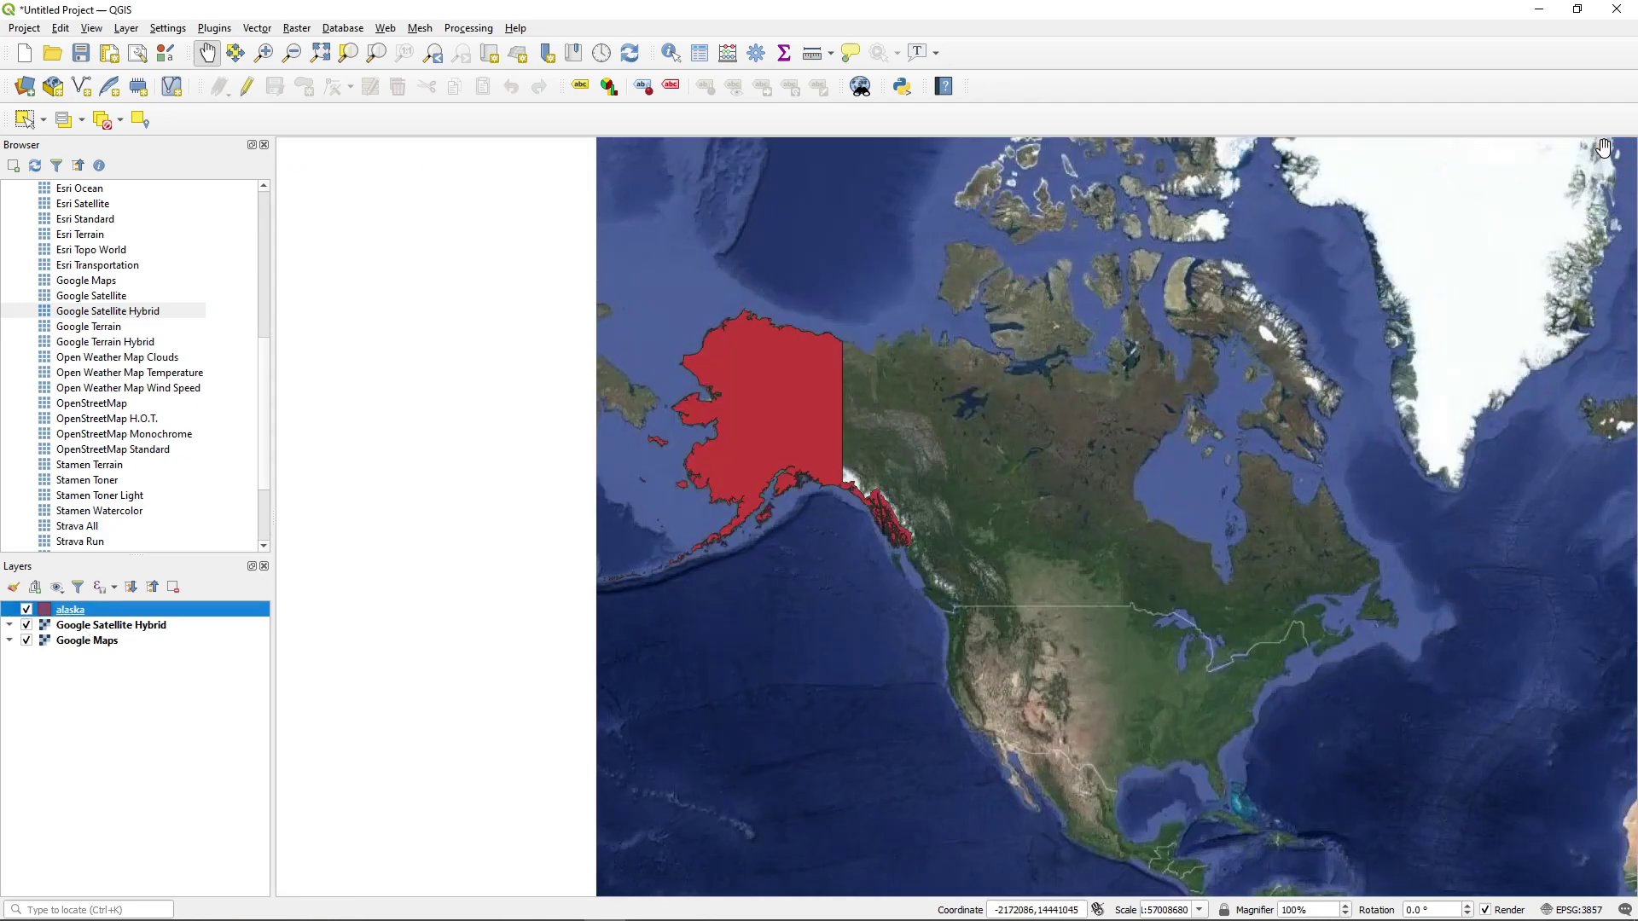
drag(1136, 474, 1033, 406)
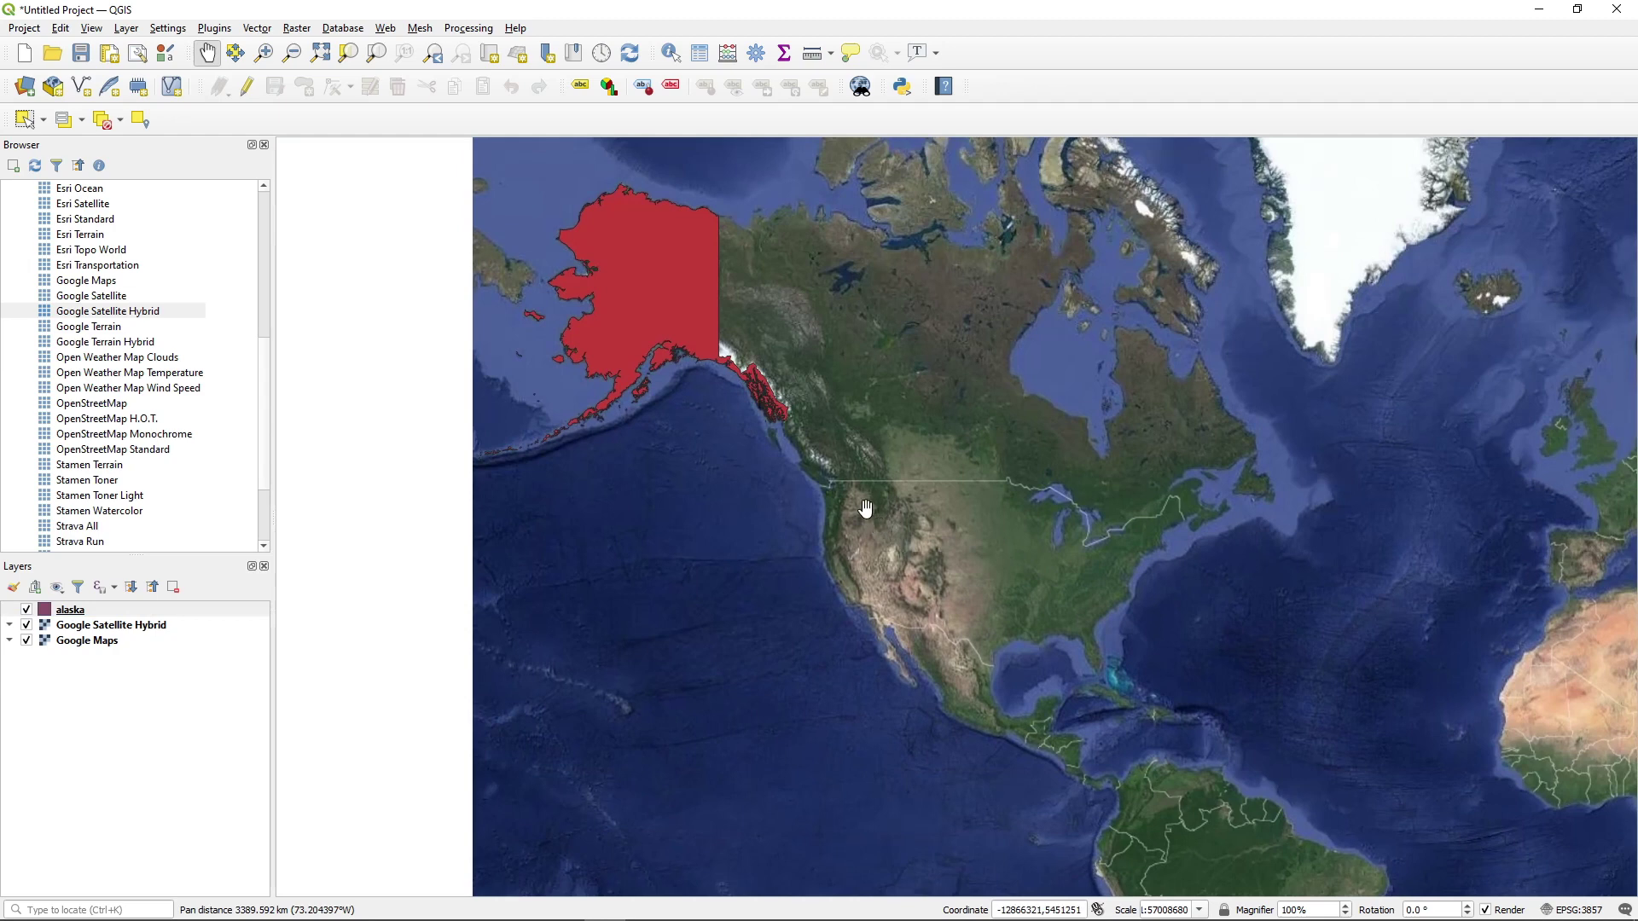
drag(703, 408, 705, 408)
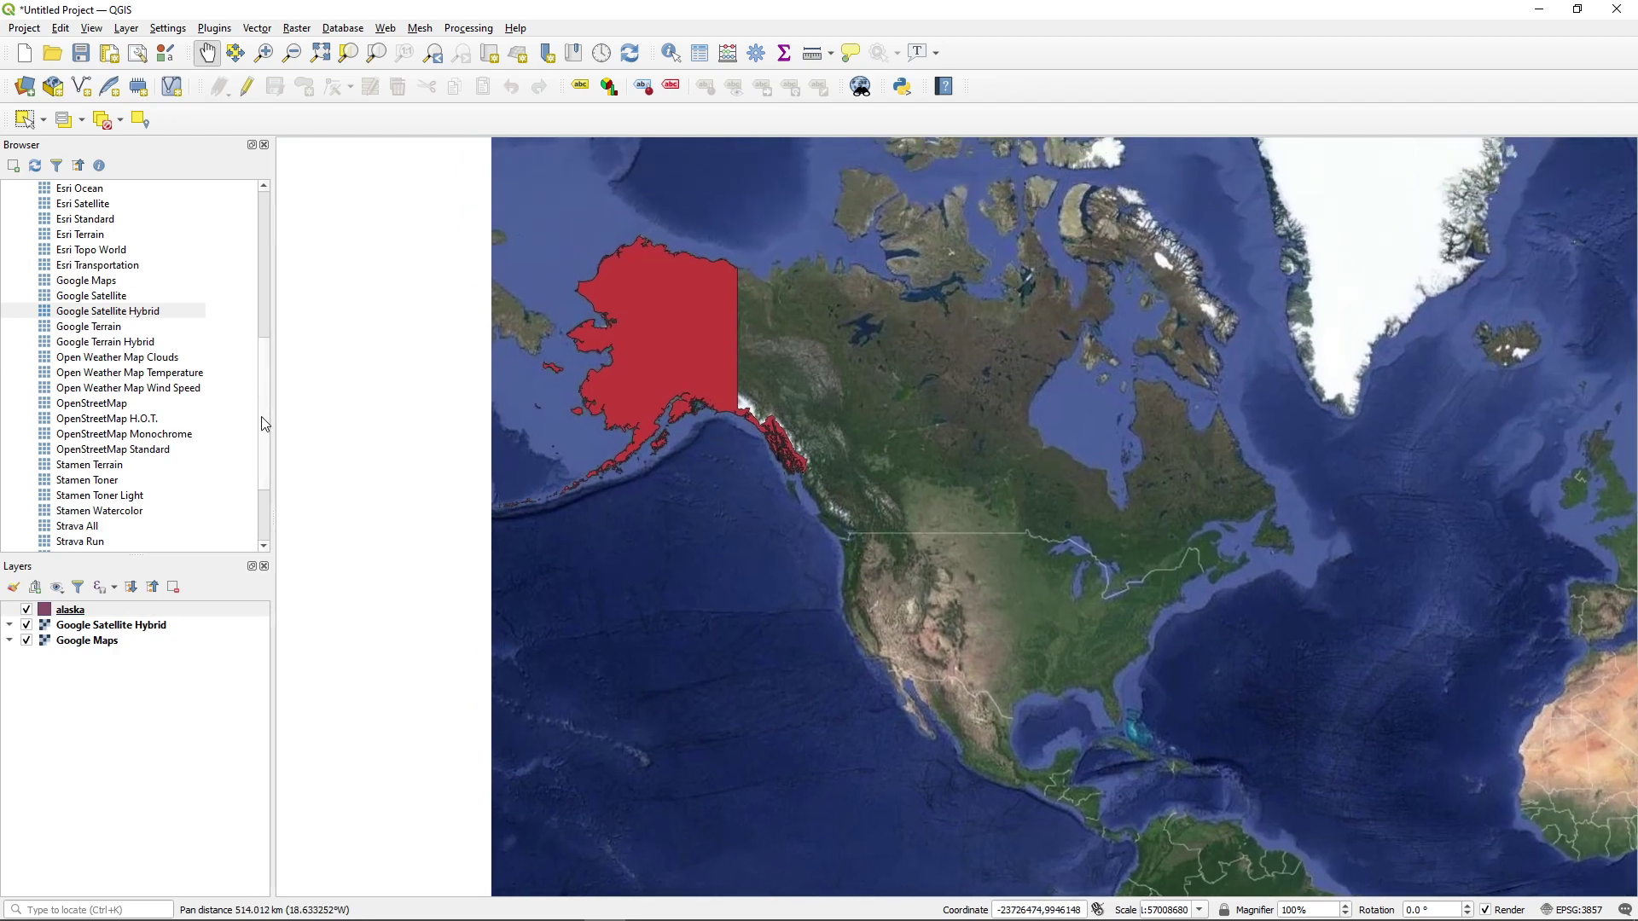
Collapse the XYZ Tiles group in the Browser and make the Browser area taller
drag(263, 406, 263, 291)
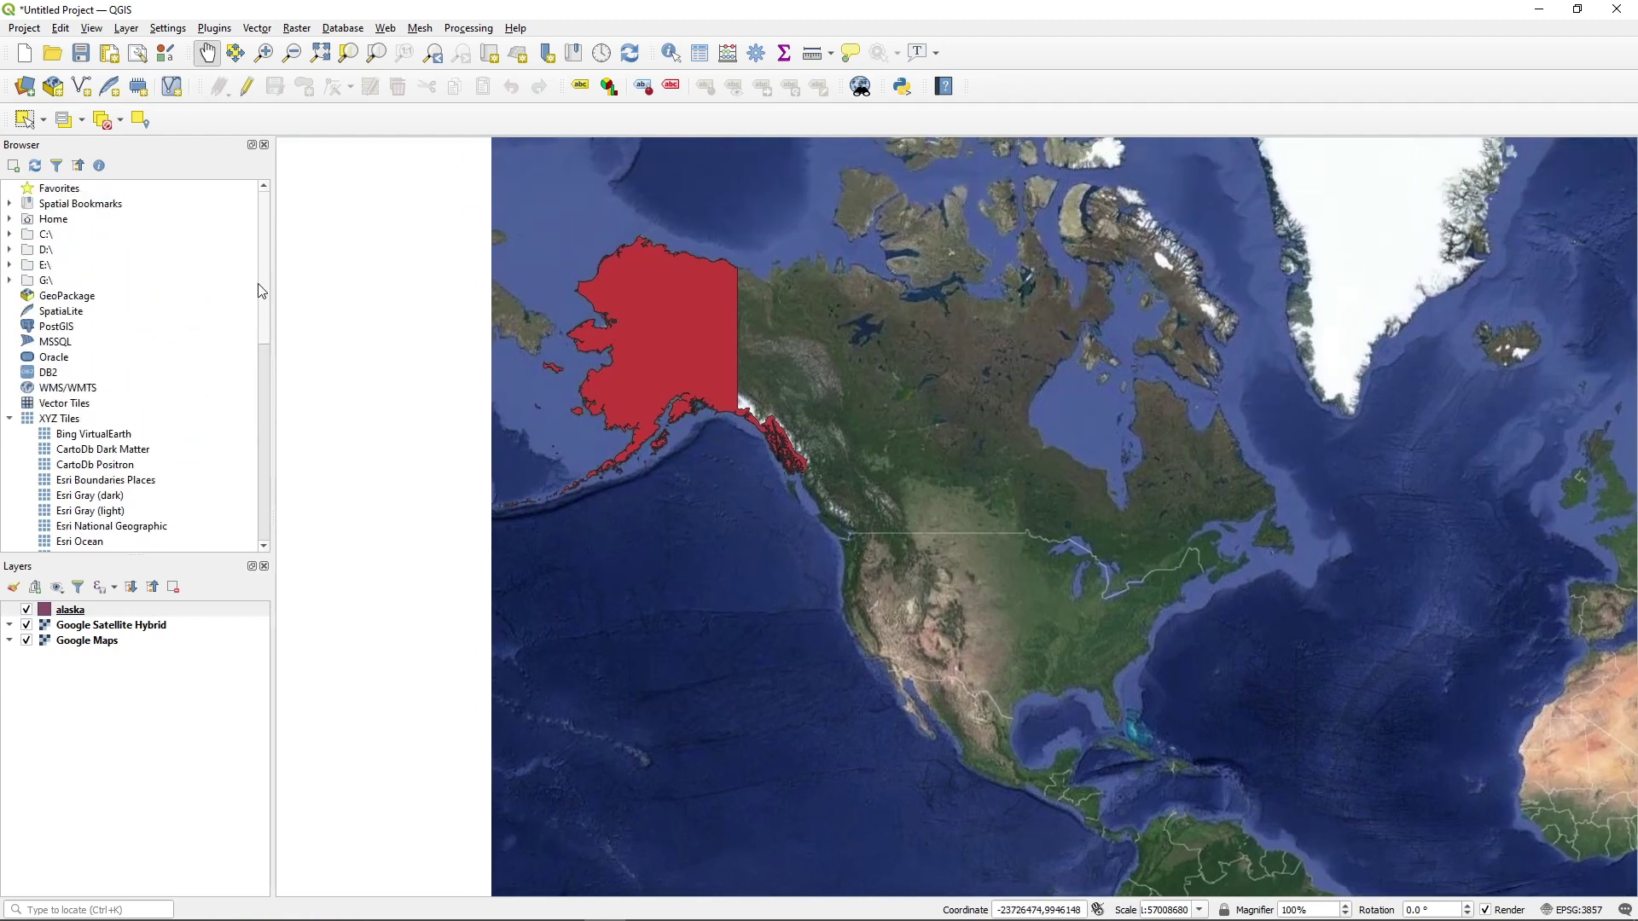
click(9, 419)
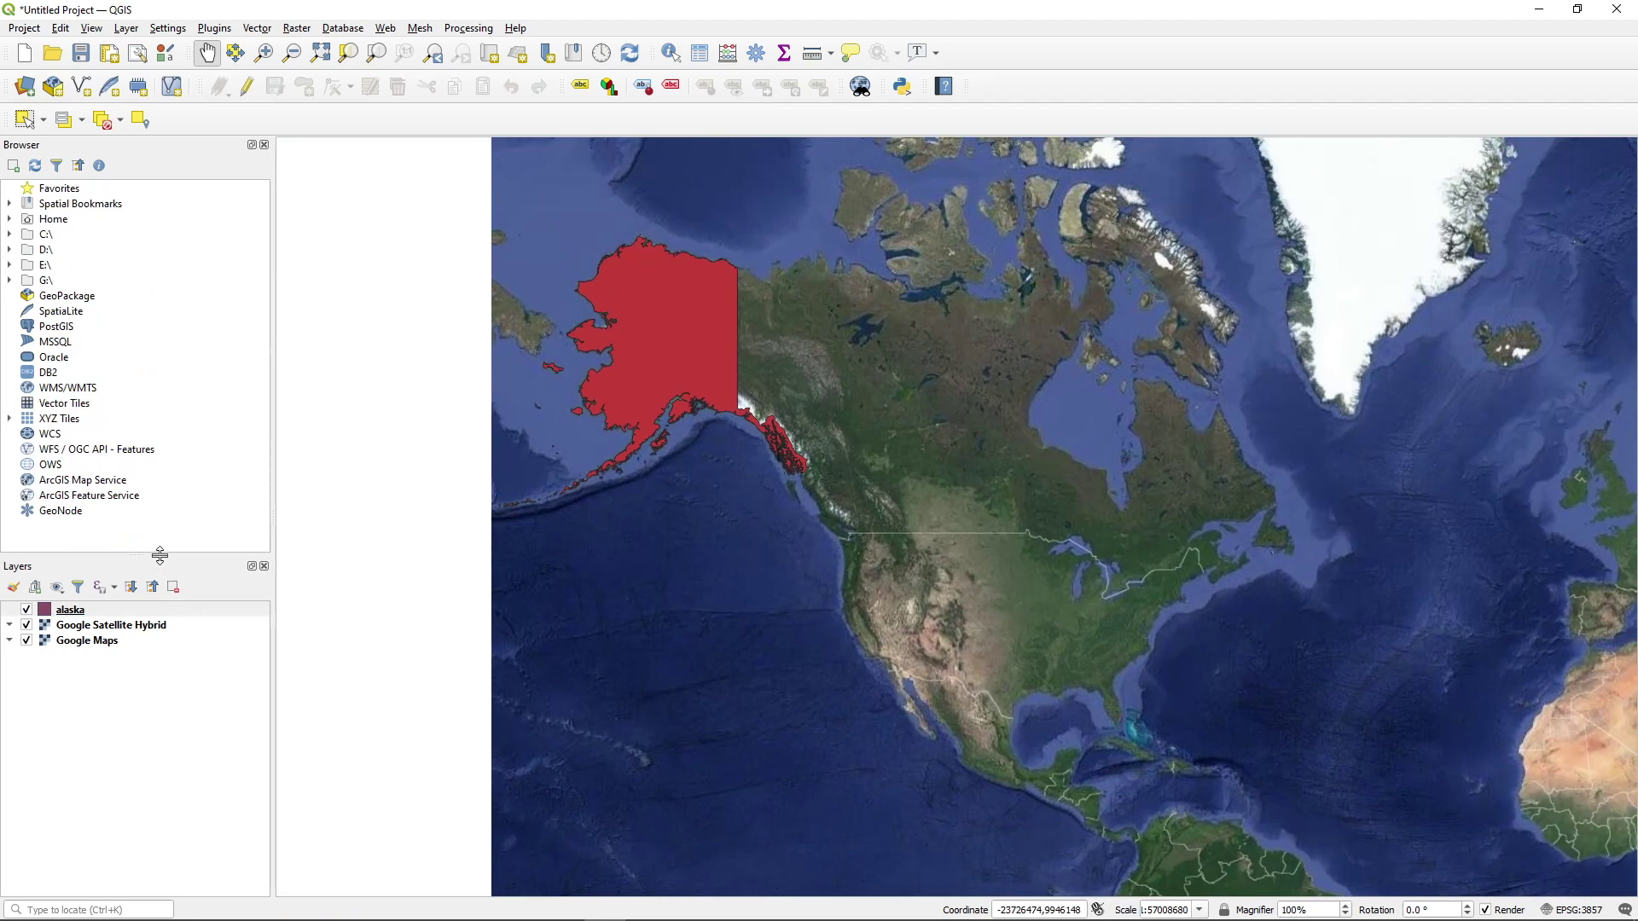
drag(163, 563, 169, 627)
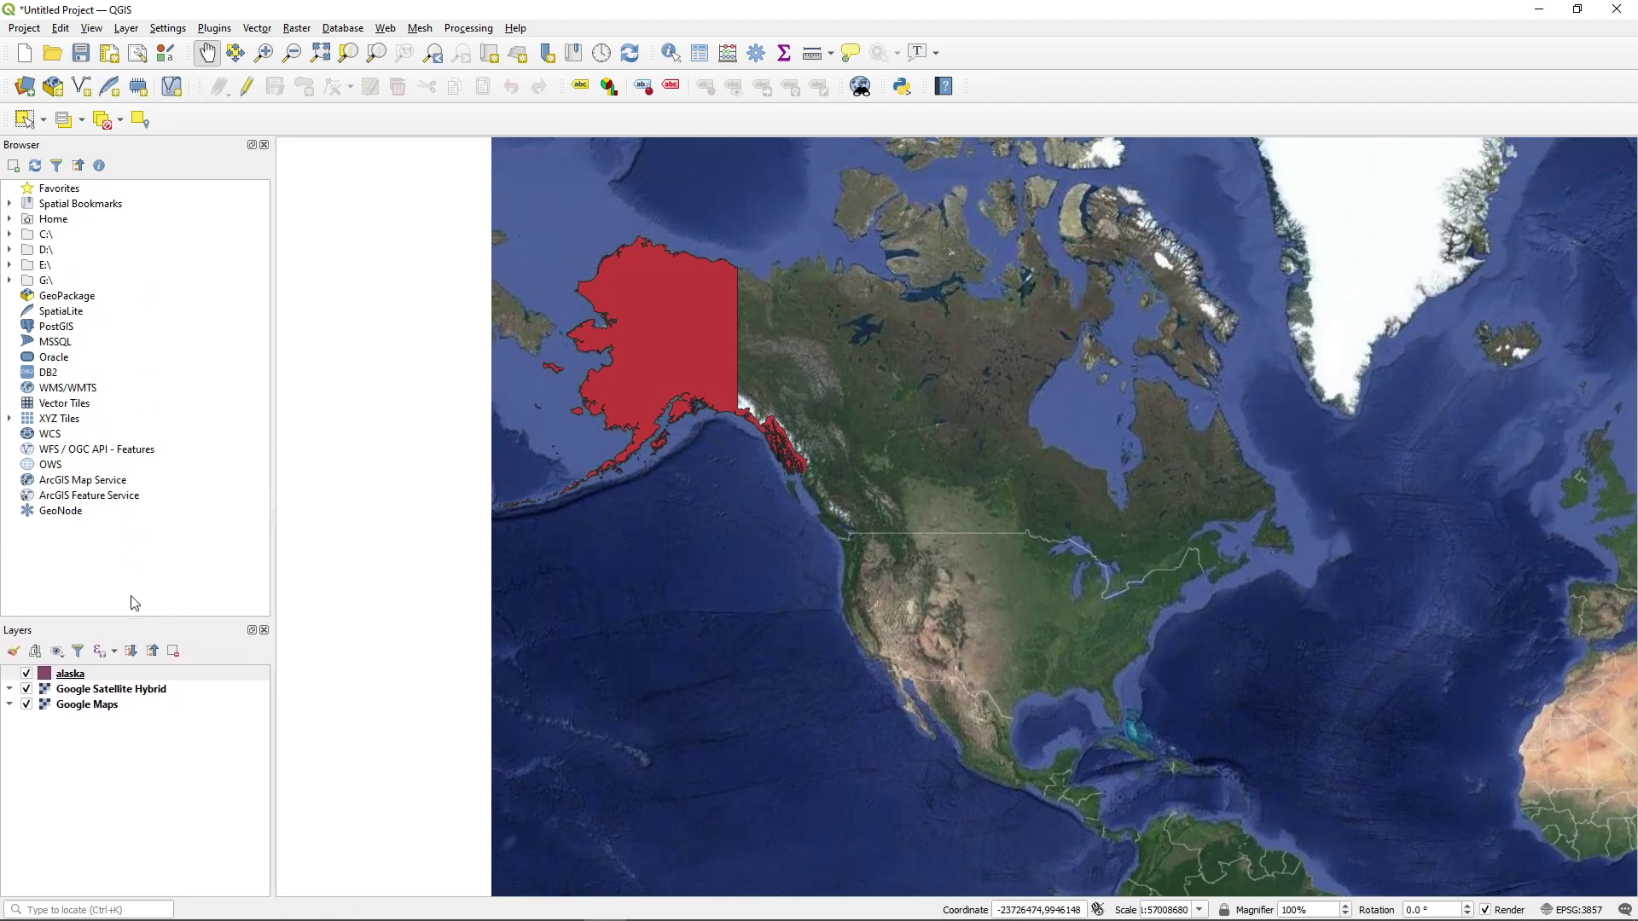
Expand XYZ Tiles again, look through its basemap connections, and collapse the group
click(9, 419)
scroll(81, 487, down, 5)
scroll(102, 478, up, 2)
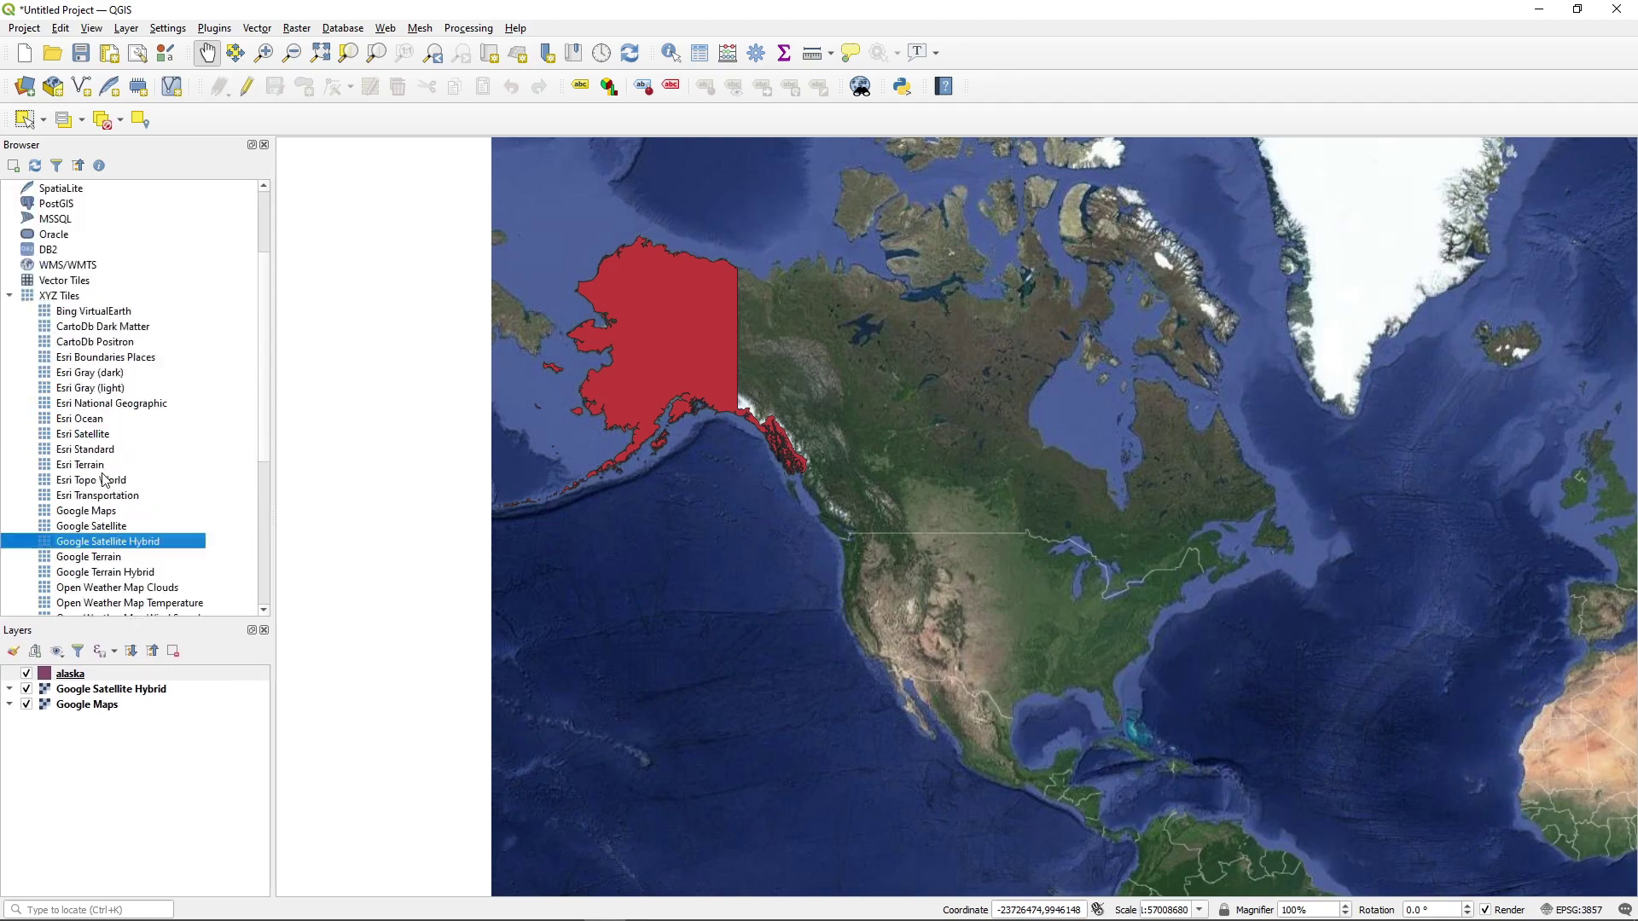
scroll(104, 480, up, 3)
click(10, 419)
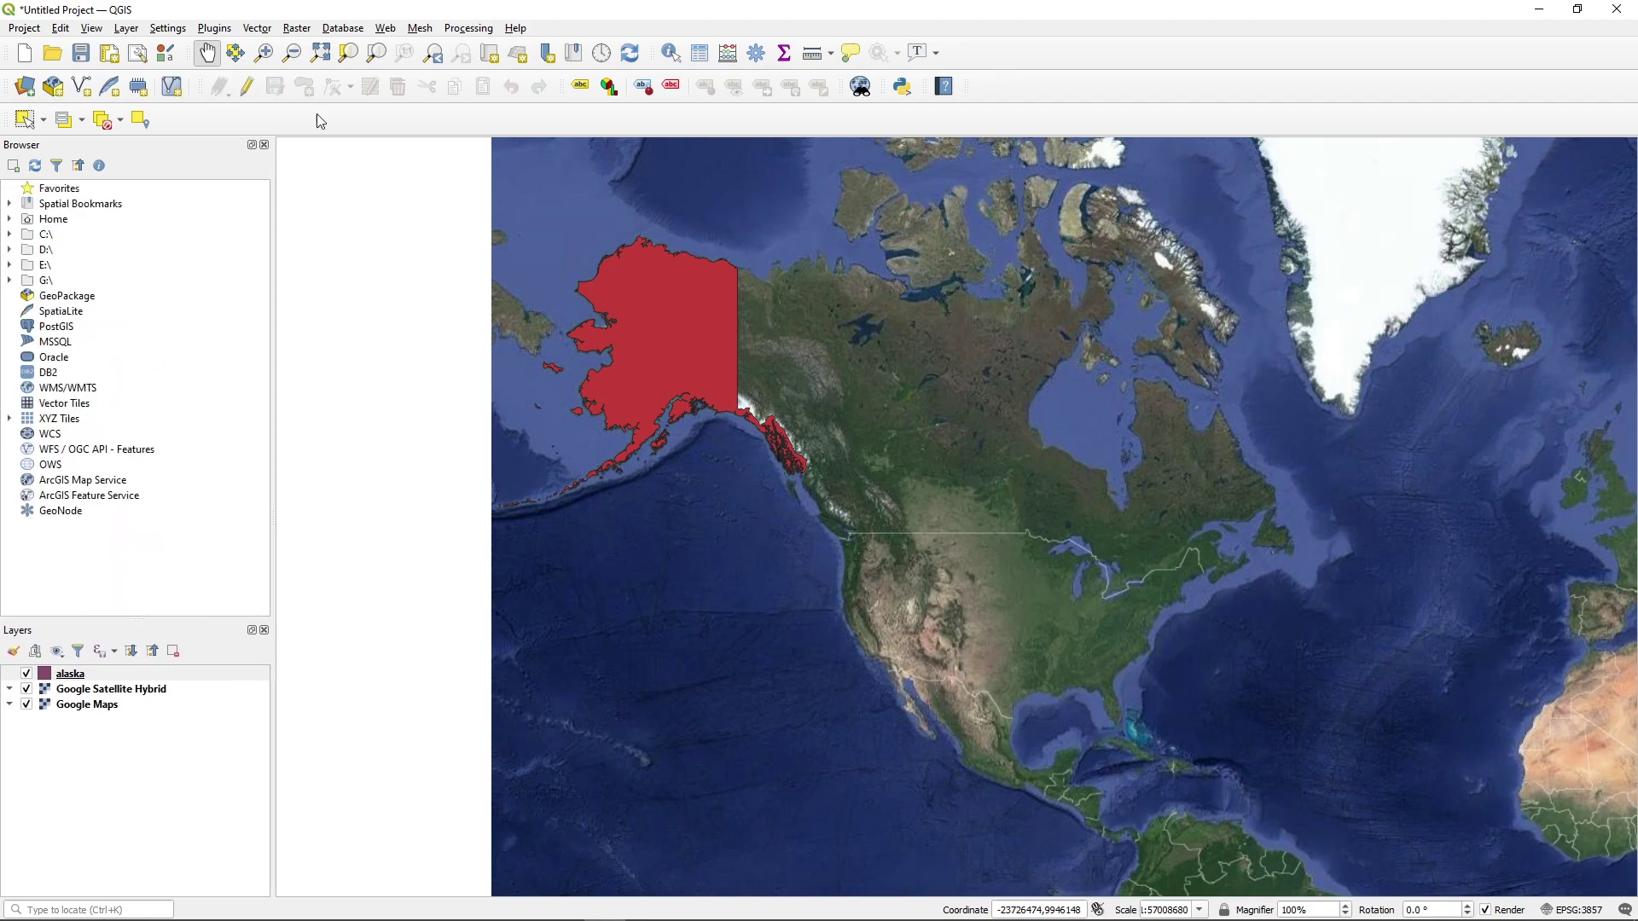
Open the plugin manager, look through the list of all available plugins, and close it to return to the map
click(211, 32)
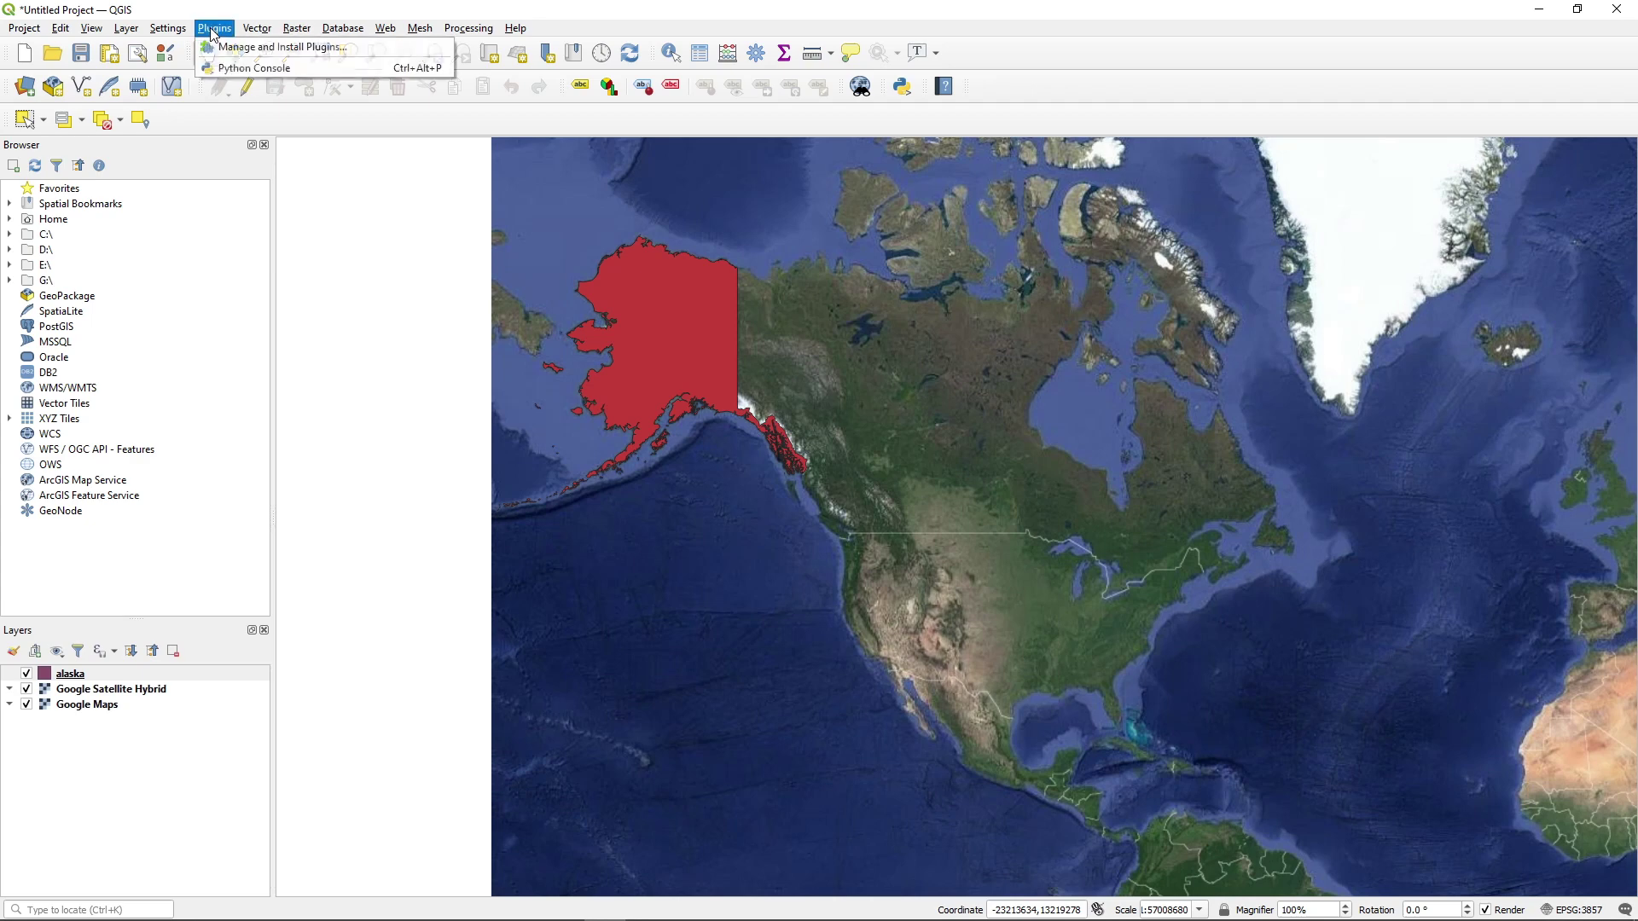
click(250, 53)
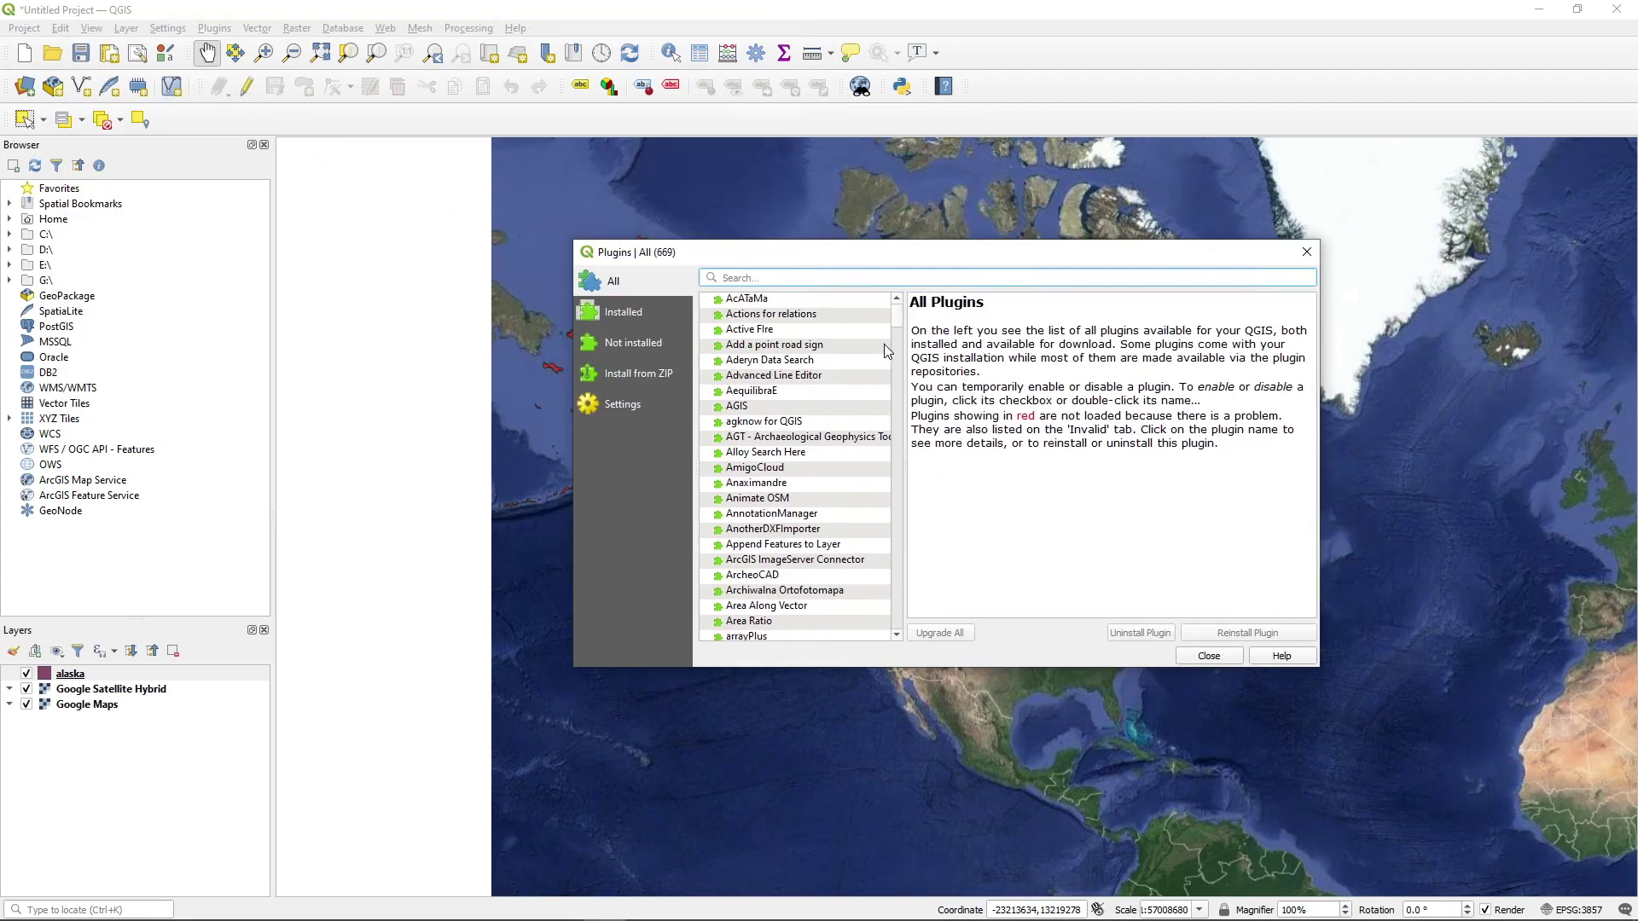
mouse_move(896, 319)
mouse_down()
mouse_move(897, 590)
mouse_move(891, 314)
mouse_up()
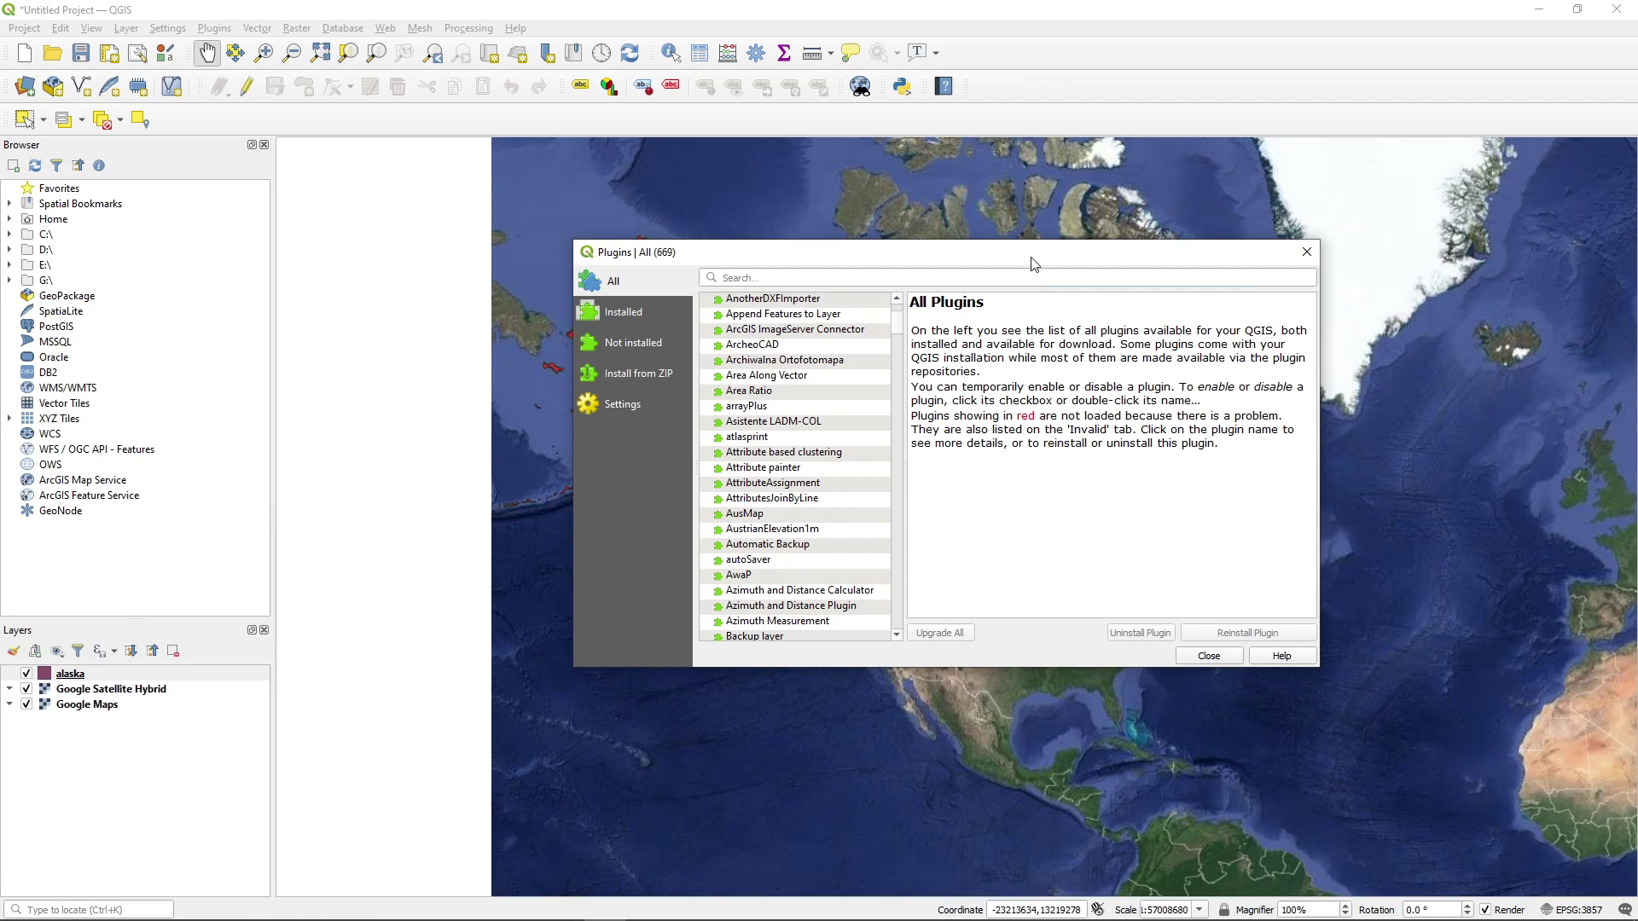
drag(1030, 257, 968, 266)
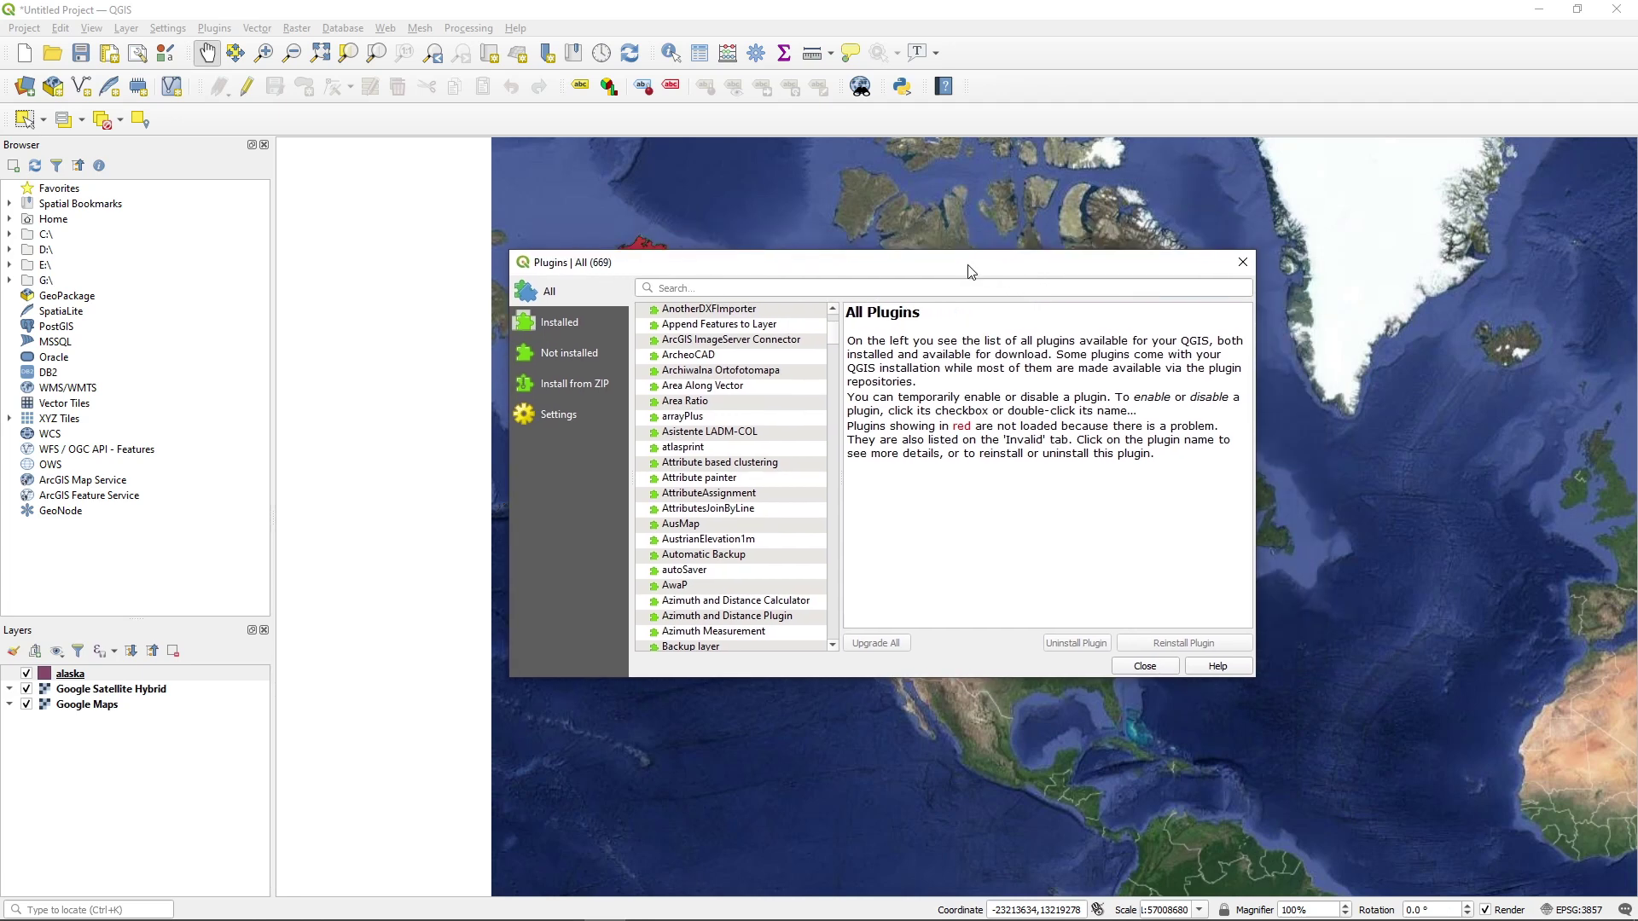
click(1145, 666)
drag(1191, 556, 1020, 545)
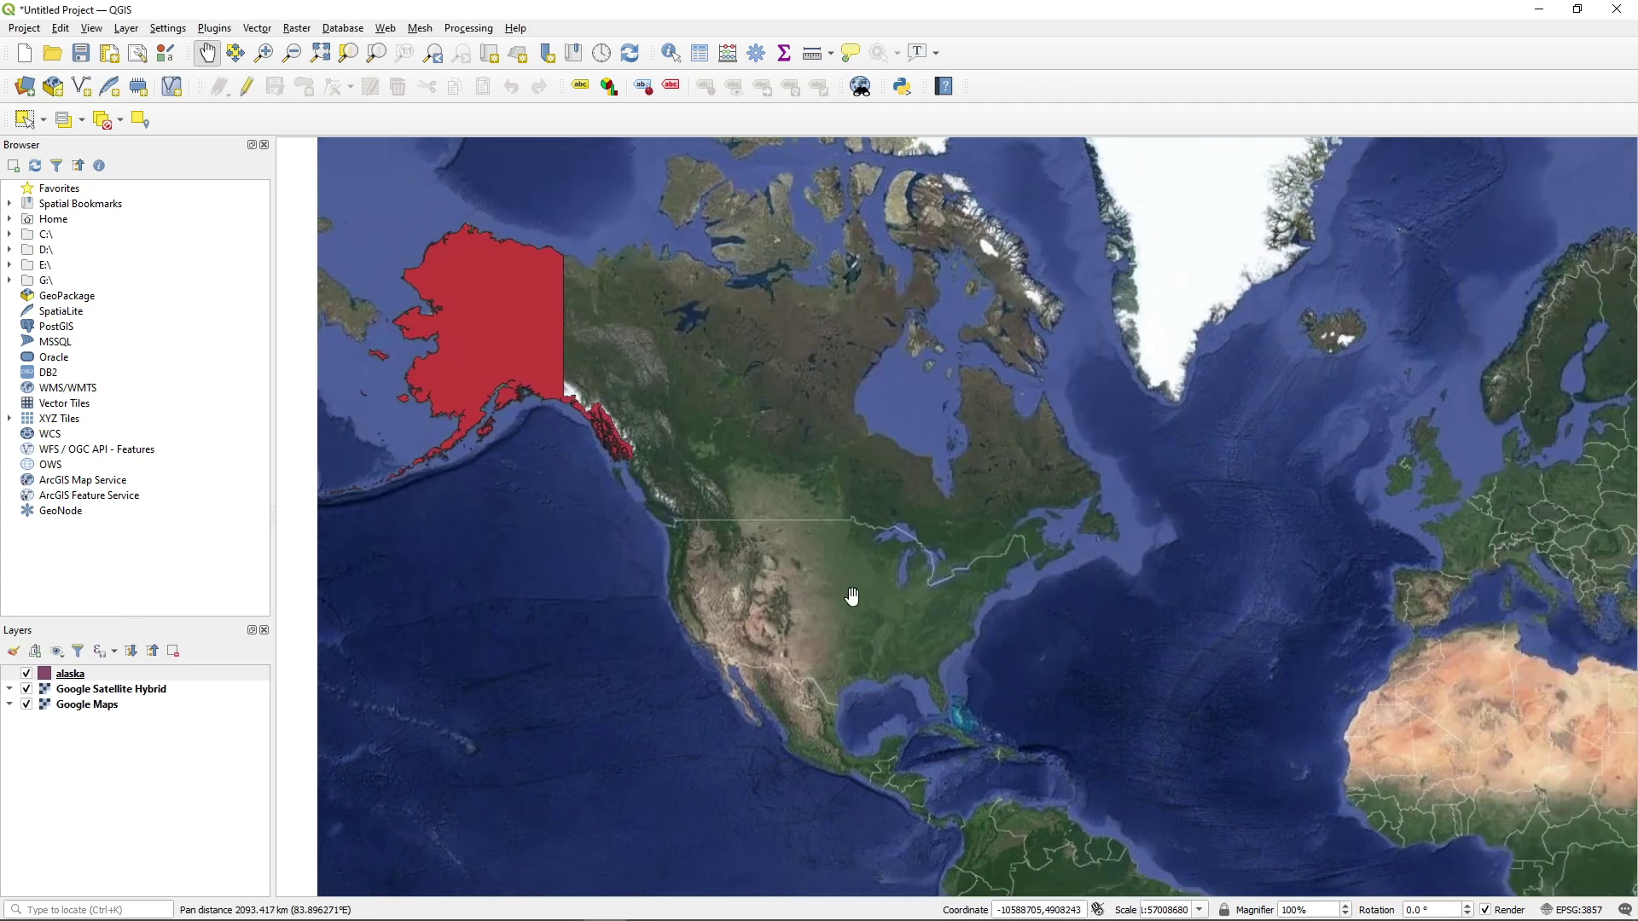
drag(851, 596, 875, 544)
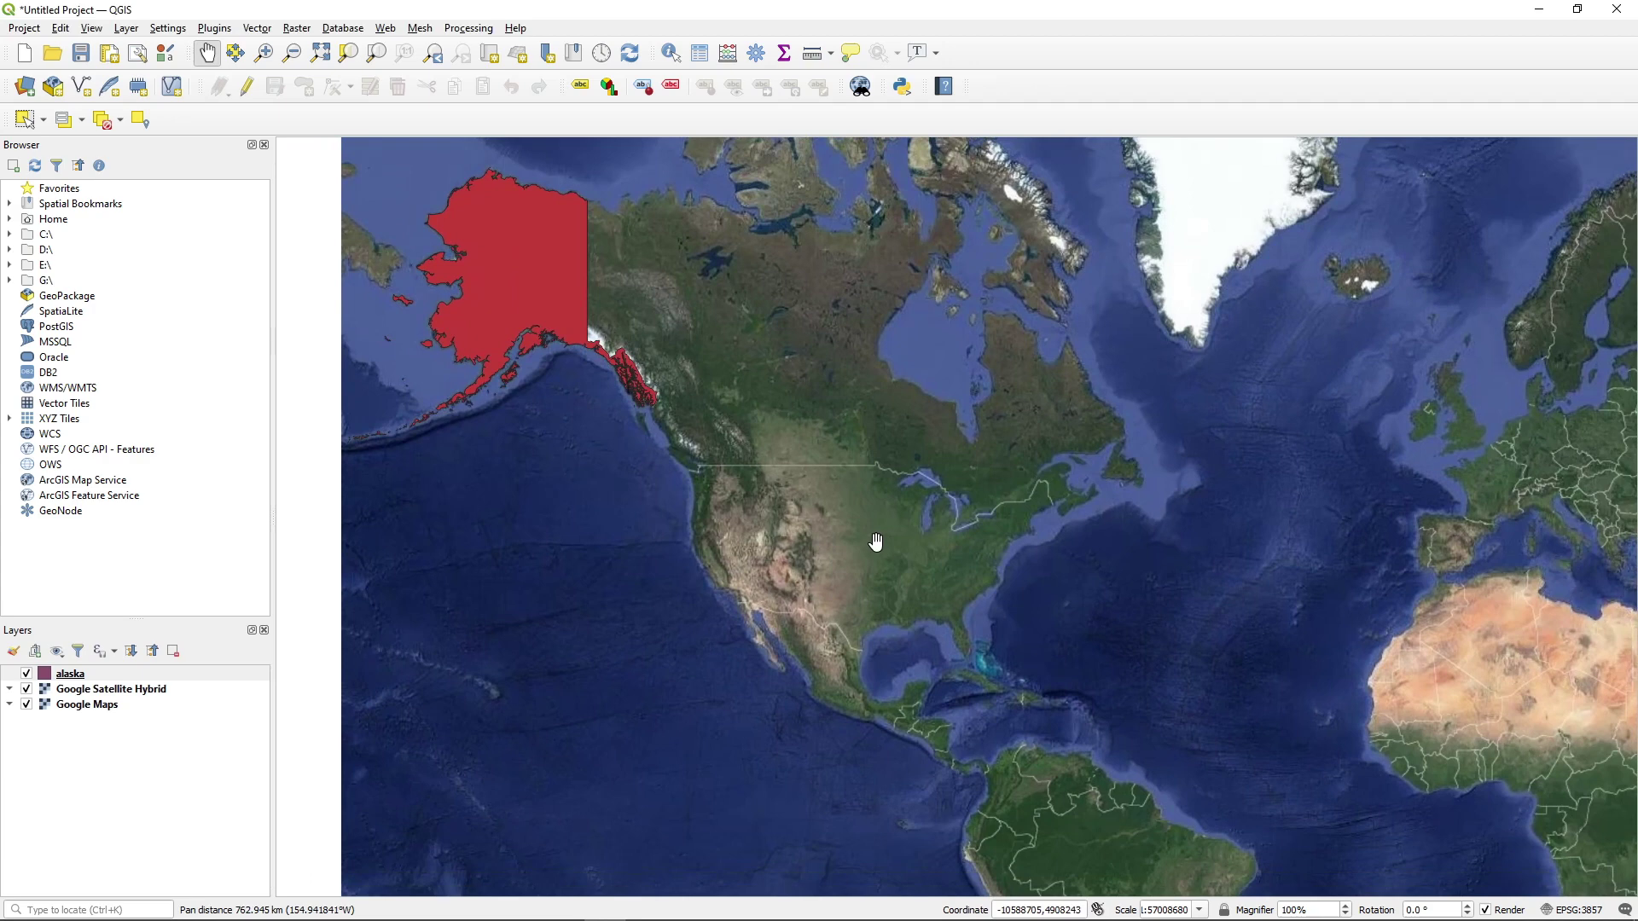